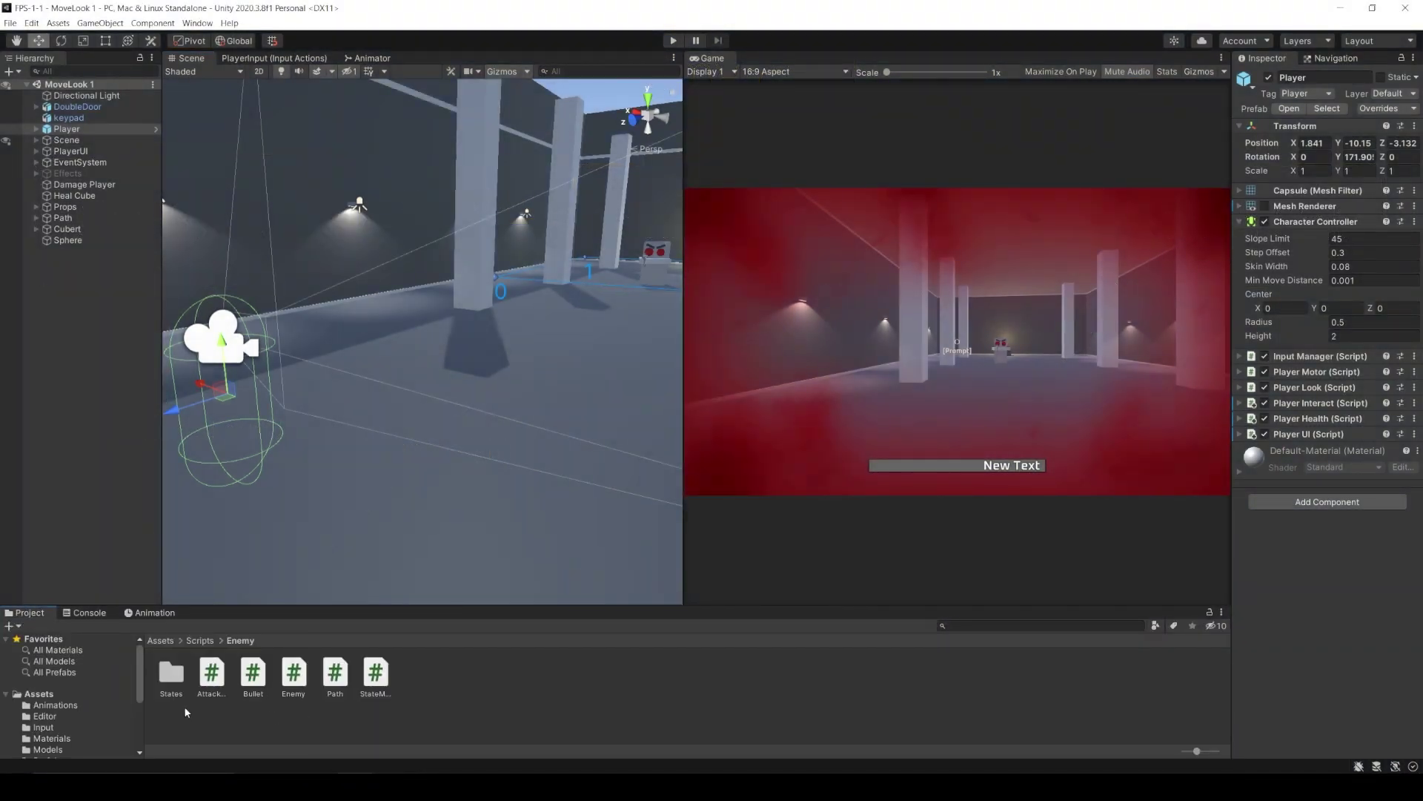
Inside the enemy's States folder, create a new C# script named SearchState
{"action": "double_click", "coordinate": [173, 679]}
{"action": "right_click", "coordinate": [271, 694]}
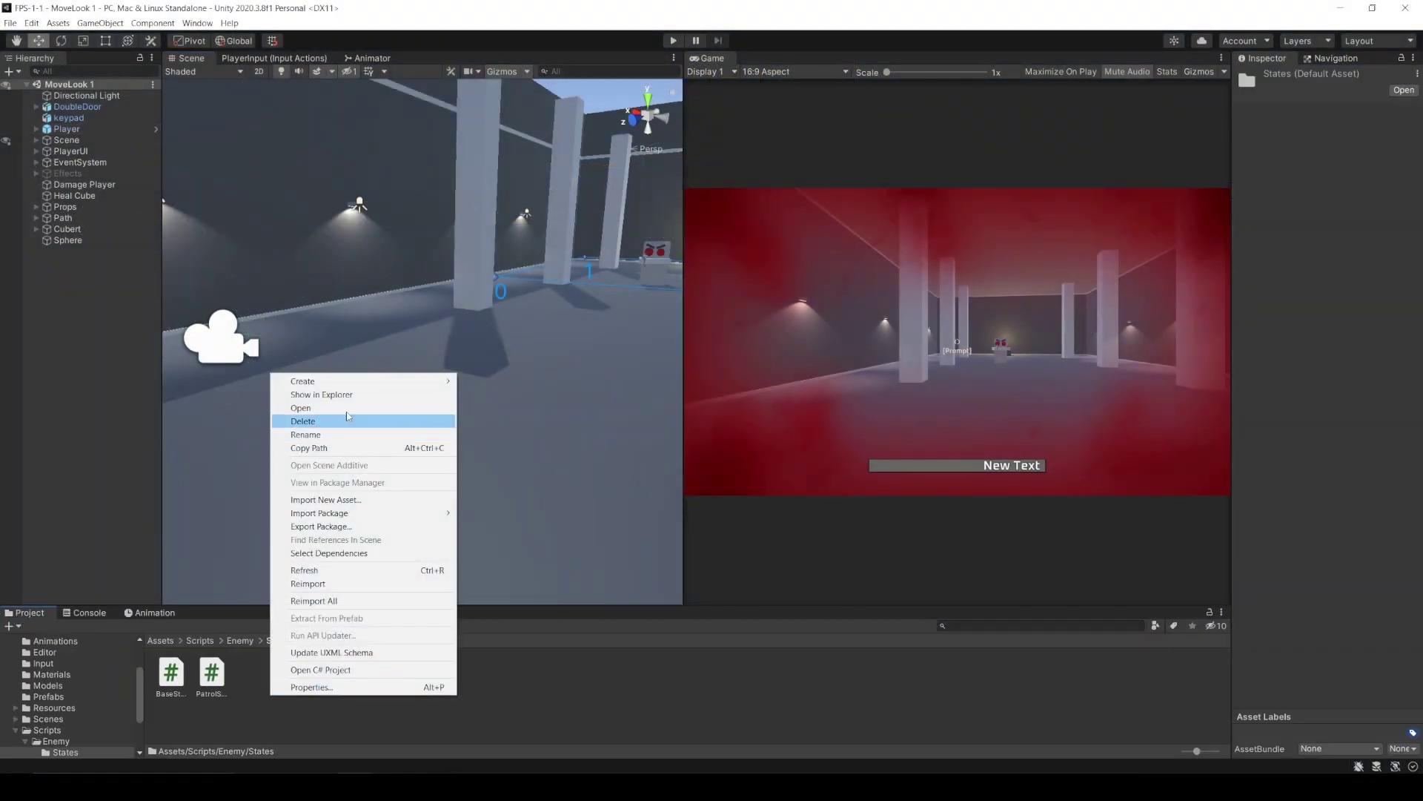
{"action": "left_click", "coordinate": [559, 317]}
{"action": "type", "text": "Search"}
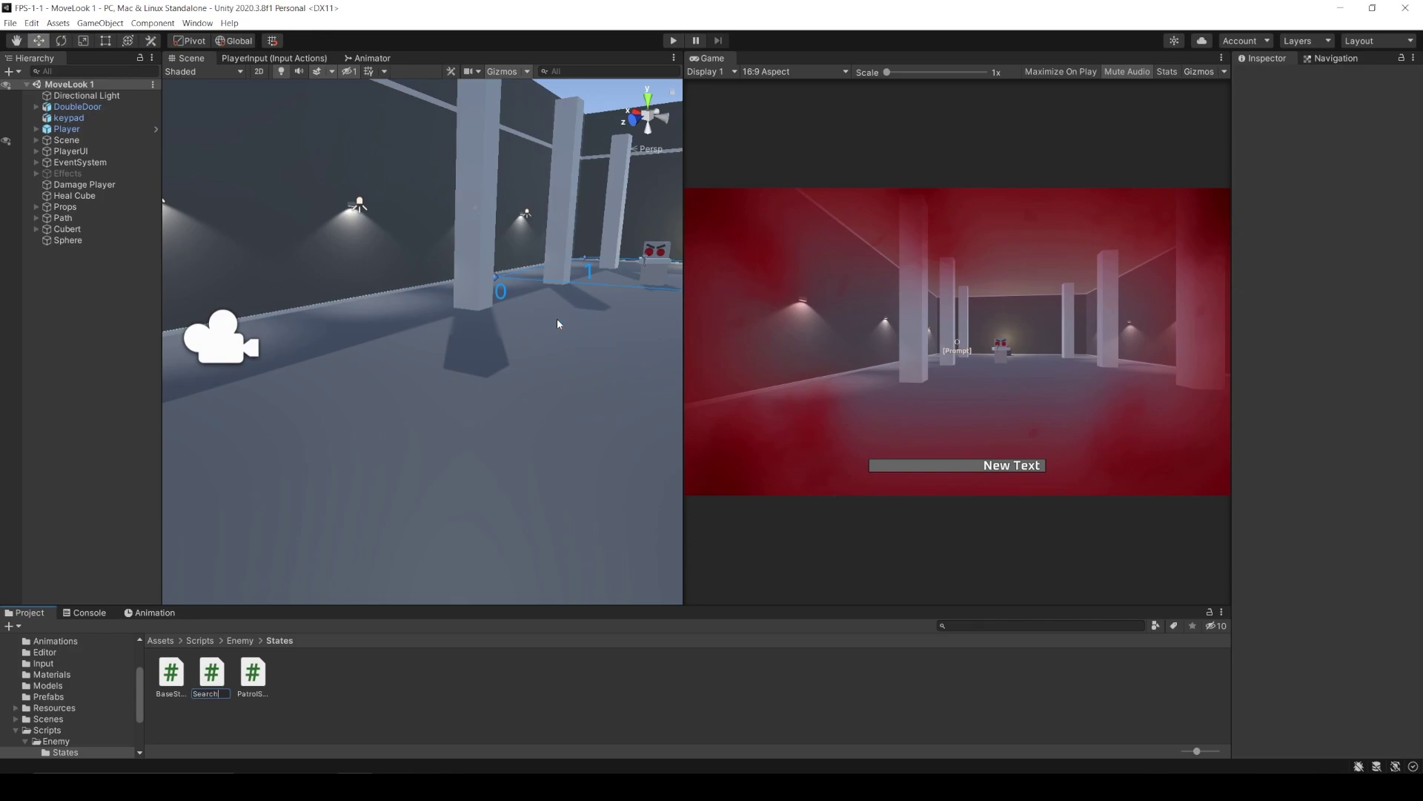
{"action": "type", "text": "State"}
{"action": "key", "text": "Return"}
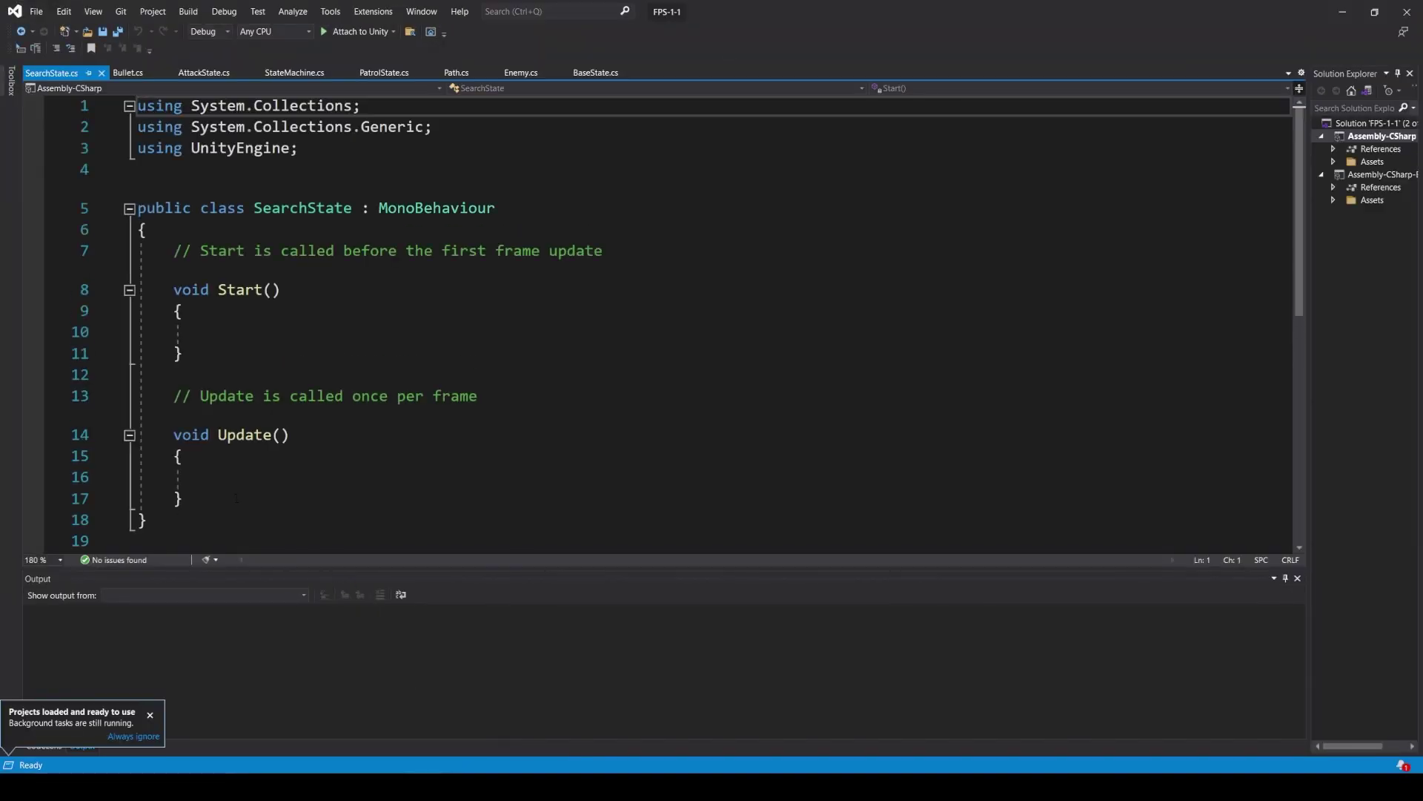
Delete the default Start and Update methods and change the base class from MonoBehaviour to BaseState
{"action": "left_click_drag", "start_coordinate": [184, 499], "coordinate": [100, 252]}
{"action": "key", "text": "Delete"}
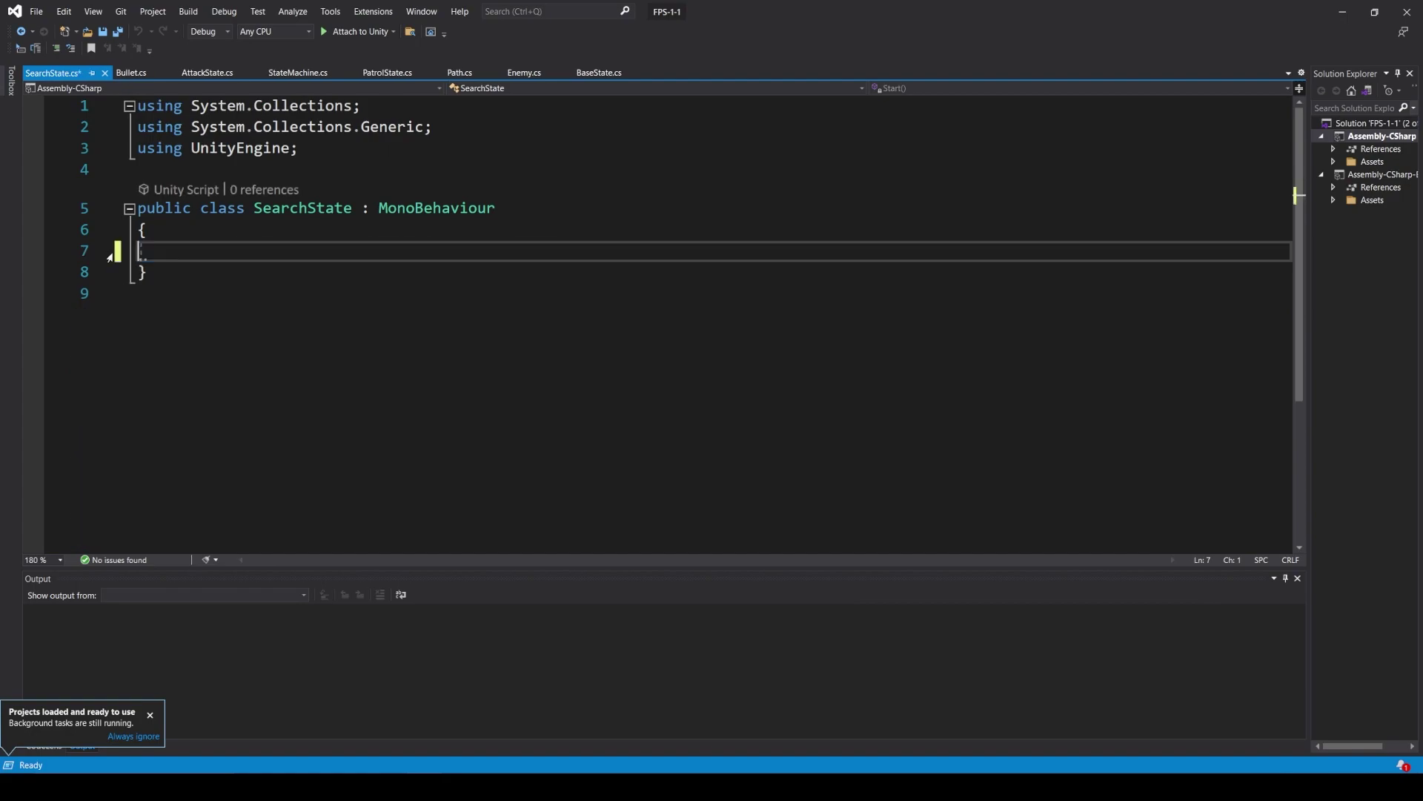
{"action": "mouse_move", "coordinate": [436, 209]}
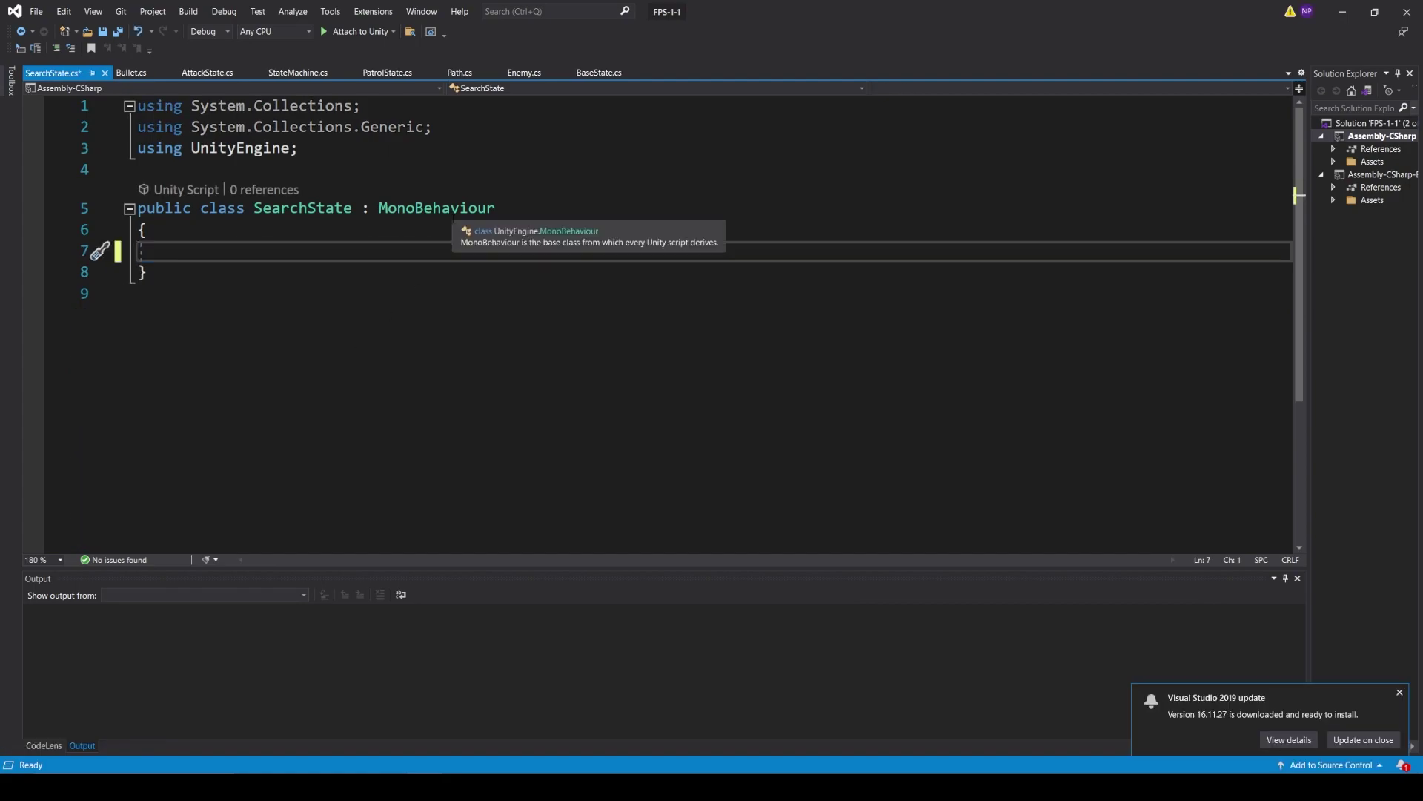
{"action": "double_click", "coordinate": [452, 216]}
{"action": "type", "text": "Ba"}
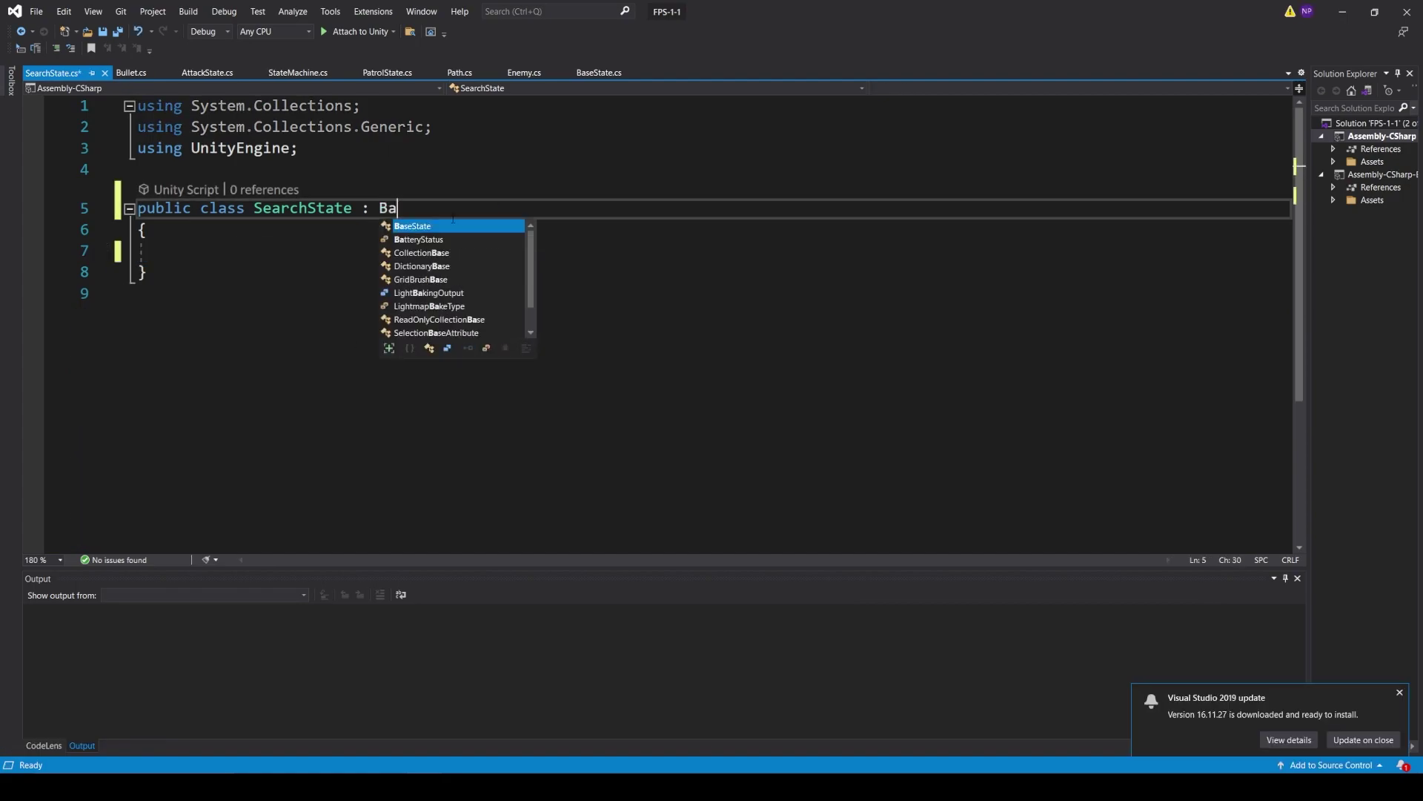
{"action": "type", "text": "seState"}
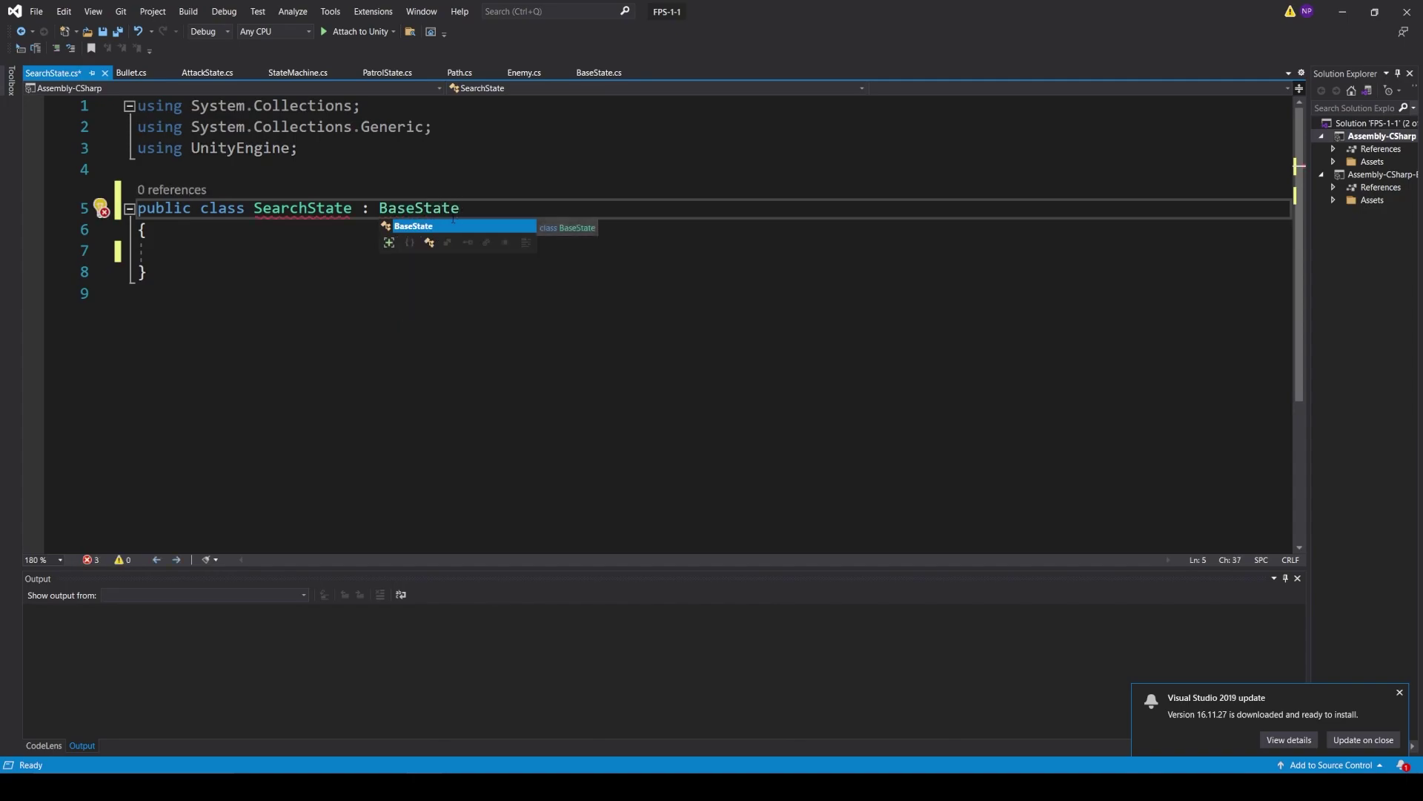
{"action": "key", "text": "Escape"}
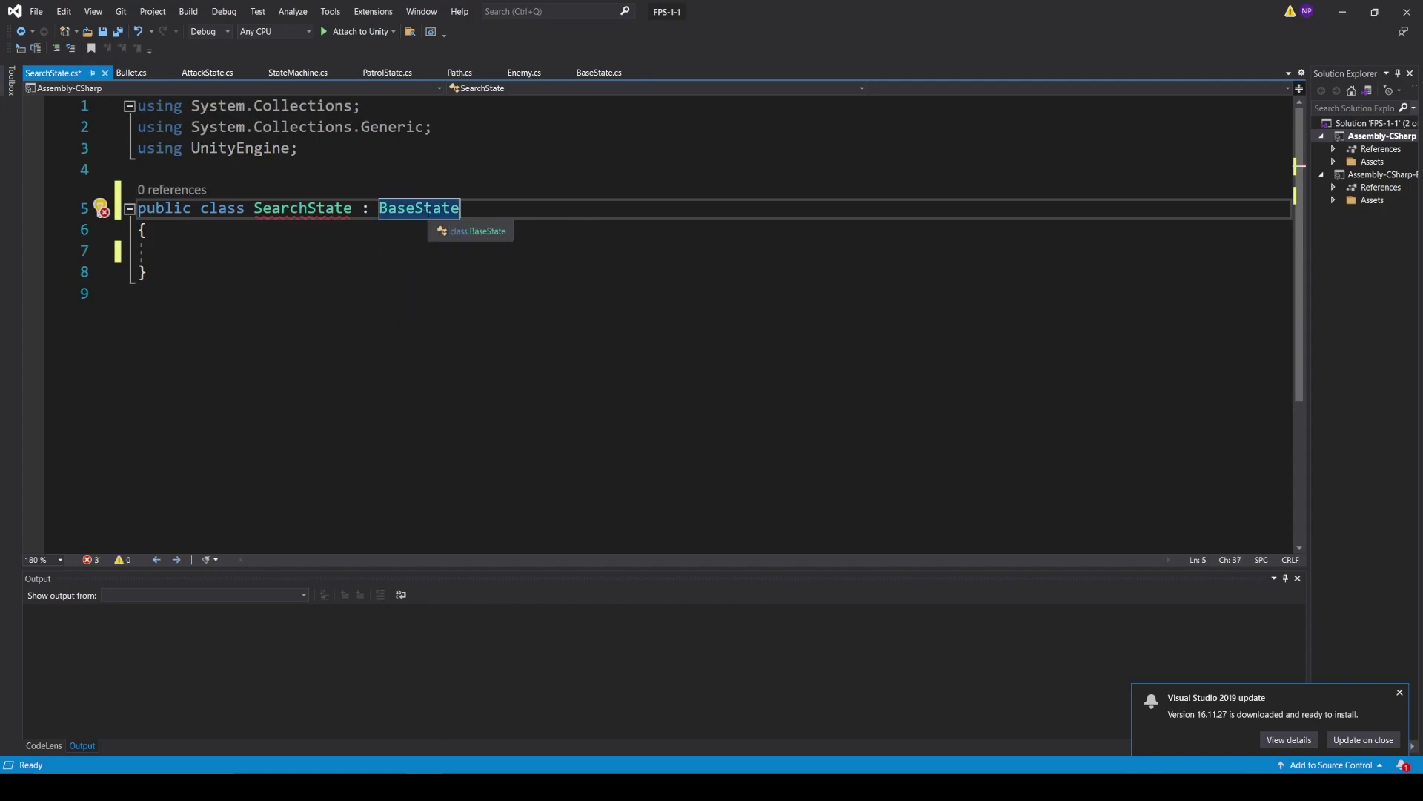
Add an empty public override void Enter() method to SearchState
{"action": "key", "text": "Down"}
{"action": "key", "text": "Down"}
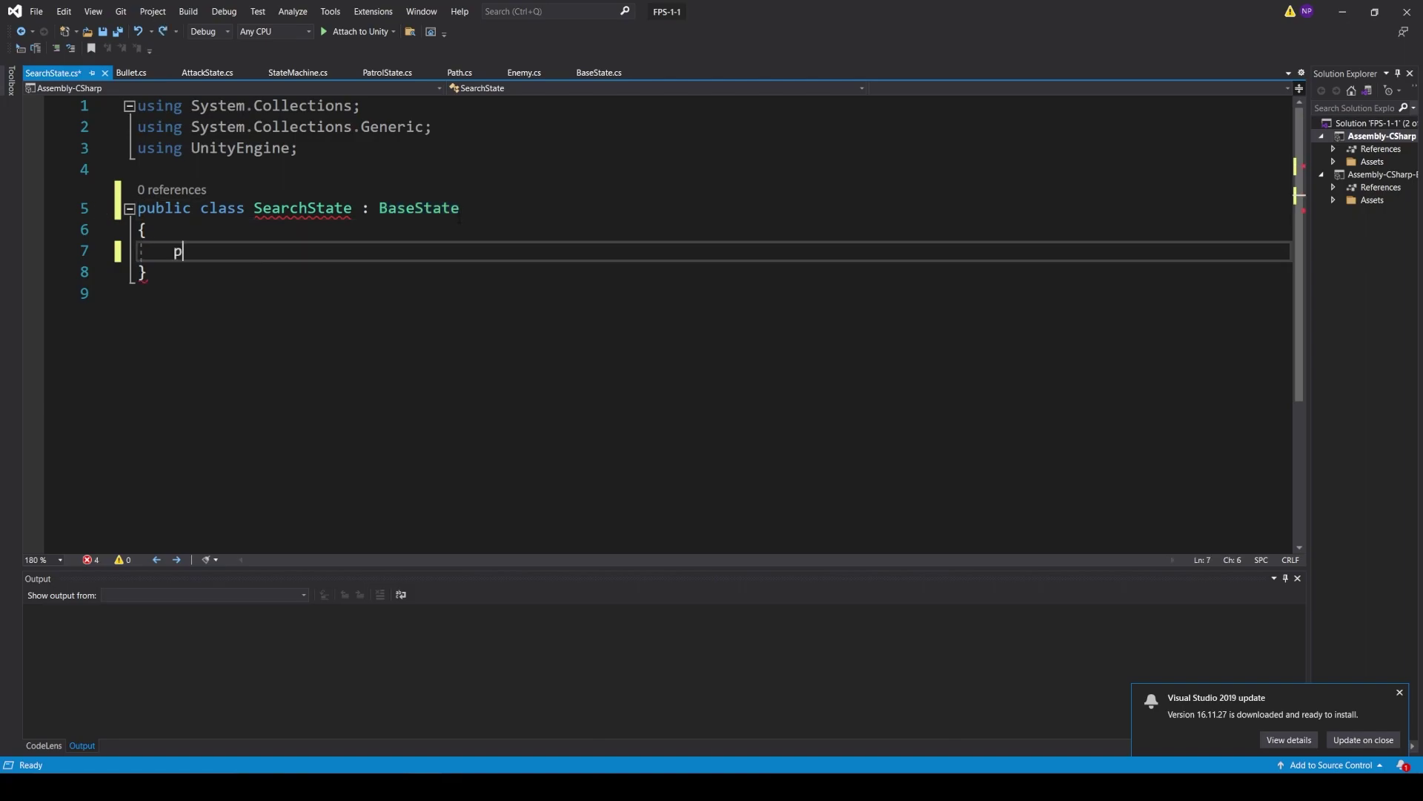
{"action": "type", "text": "public ov"}
{"action": "key", "text": "Tab"}
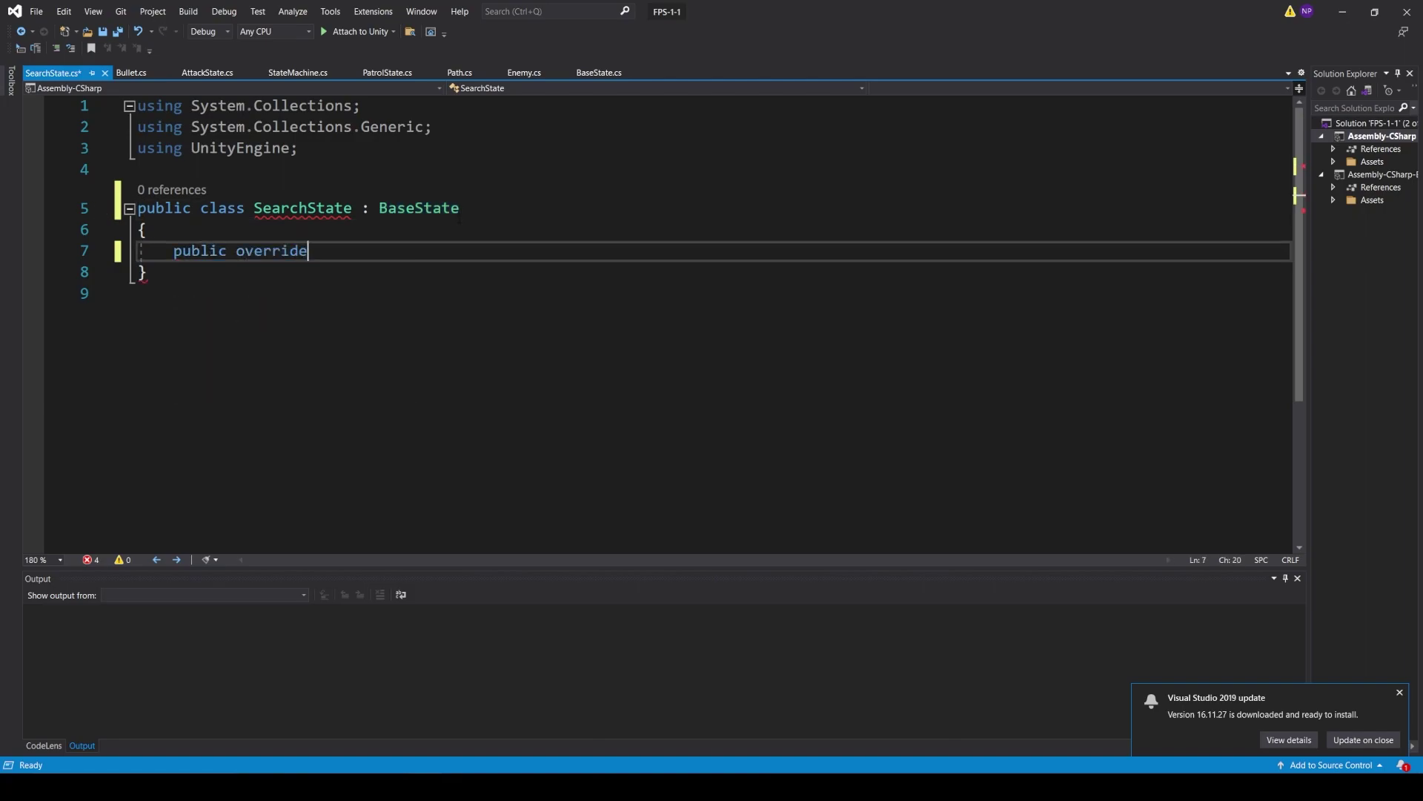
{"action": "type", "text": "viu"}
{"action": "key", "text": "BackSpace"}
{"action": "key", "text": "BackSpace"}
{"action": "type", "text": "o"}
{"action": "type", "text": "id Enter()"}
{"action": "type", "text": " {"}
{"action": "key", "text": "Return"}
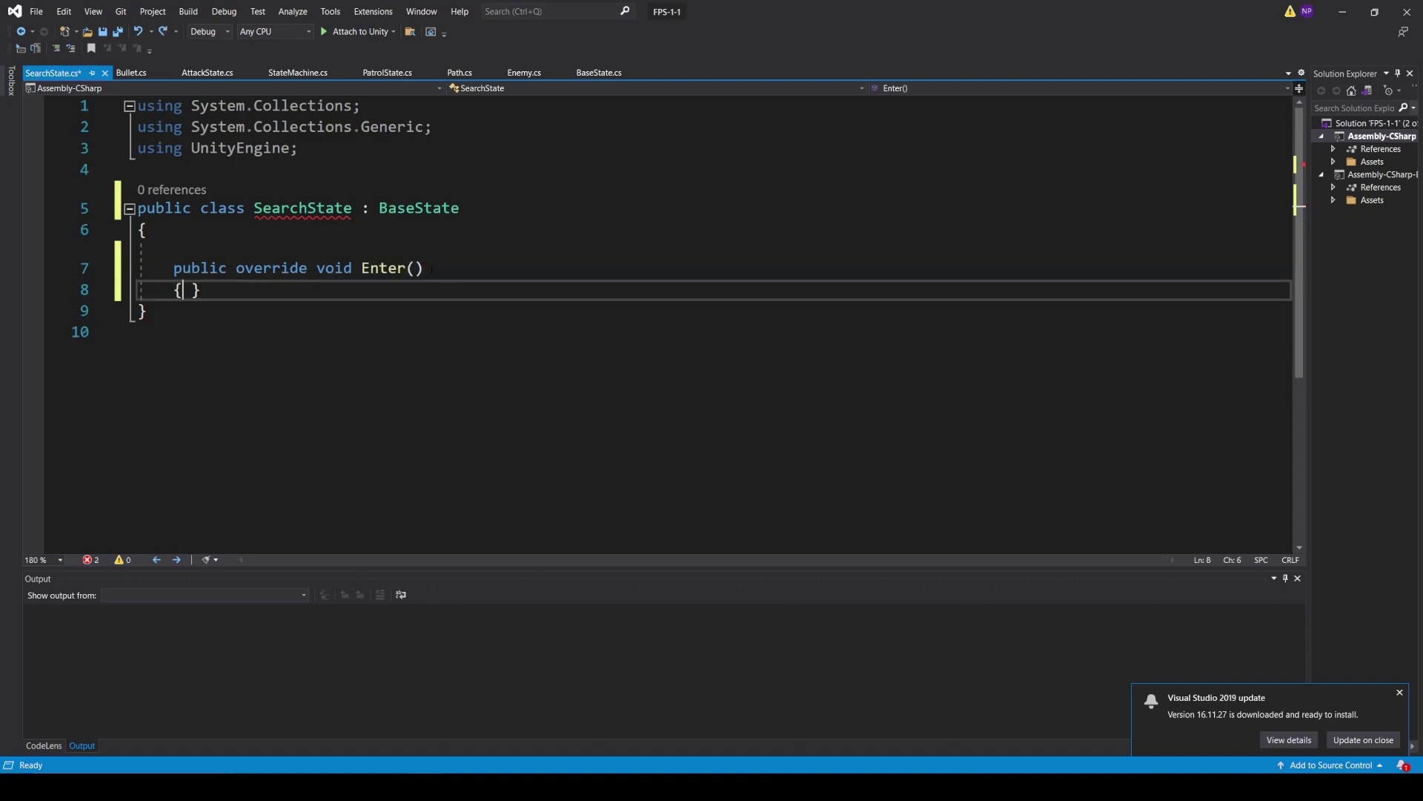
{"action": "key", "text": "Return"}
Duplicate Enter twice, rename the copies to Perform and Exit, and save
{"action": "left_click_drag", "start_coordinate": [184, 331], "coordinate": [175, 269]}
{"action": "key", "text": "ctrl+c"}
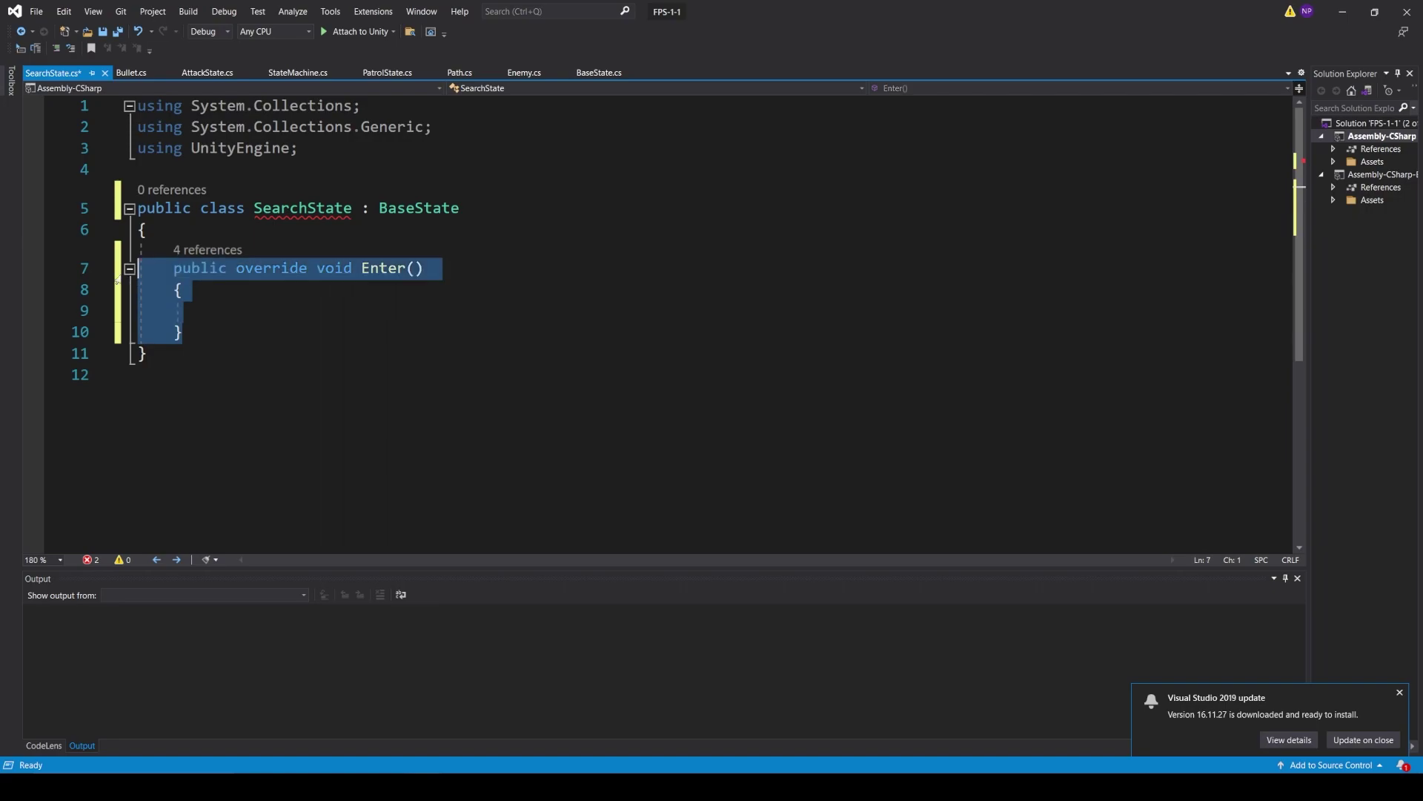
{"action": "left_click", "coordinate": [196, 332]}
{"action": "key", "text": "Return"}
{"action": "key", "text": "ctrl+v"}
{"action": "key", "text": "ctrl+v"}
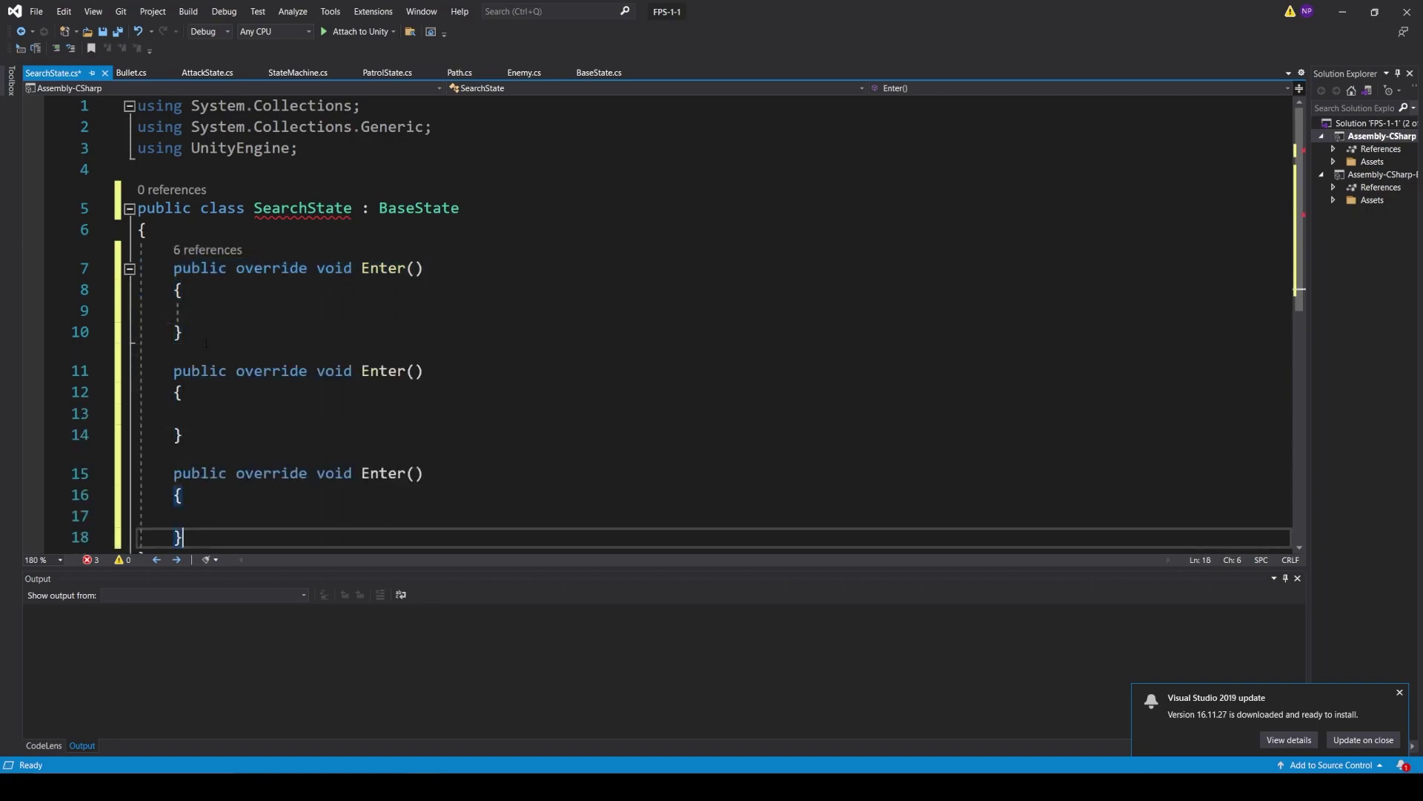
{"action": "left_click", "coordinate": [374, 372]}
{"action": "double_click", "coordinate": [375, 372]}
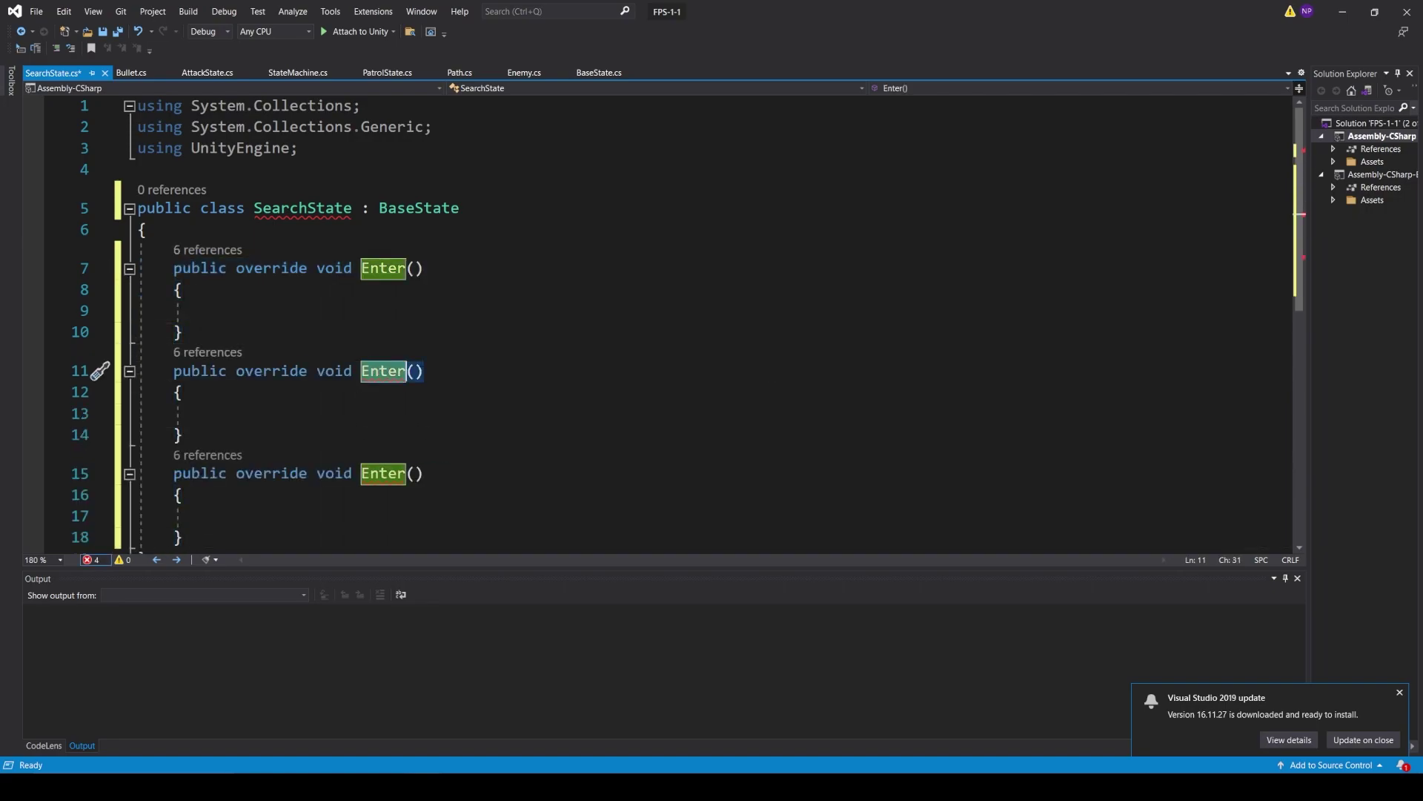
{"action": "type", "text": "Perform"}
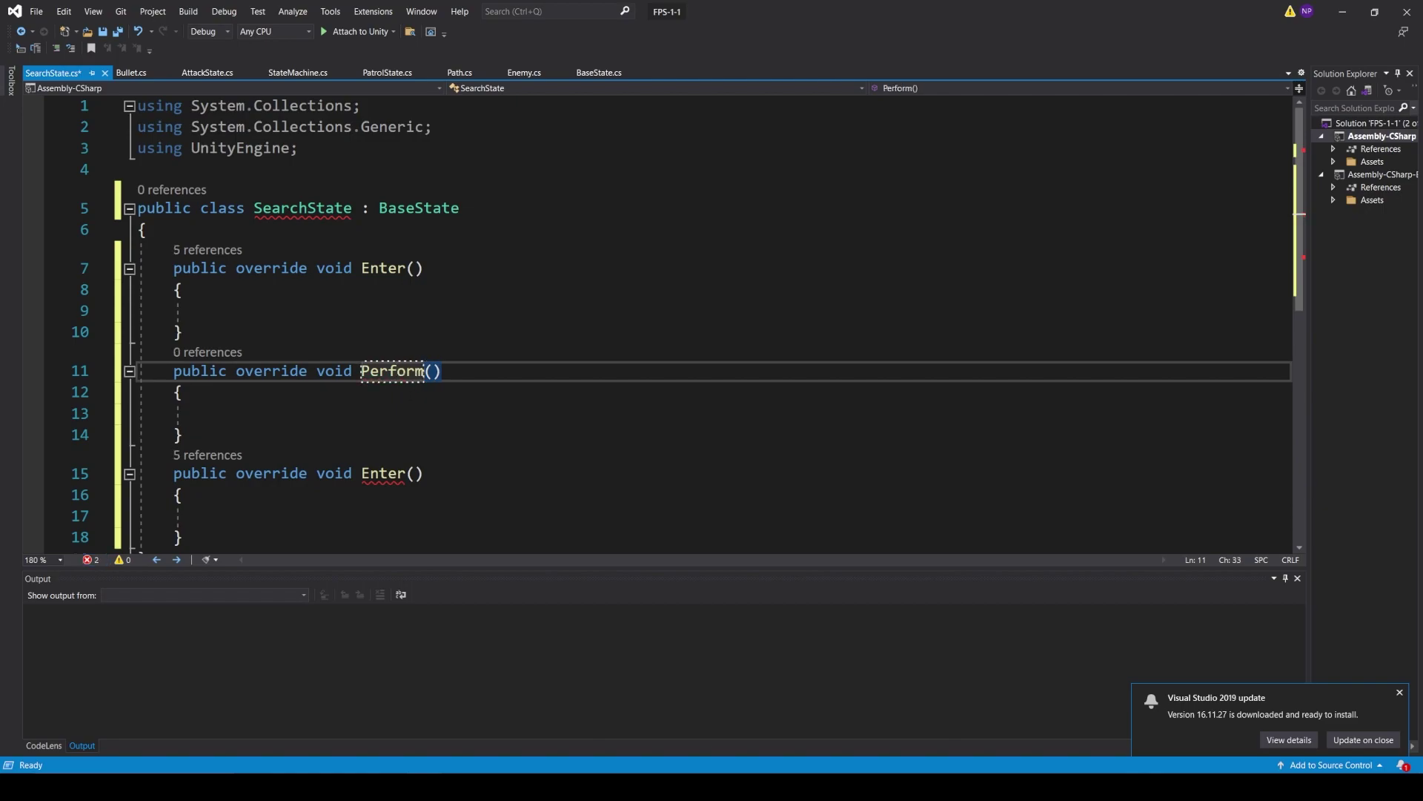
{"action": "double_click", "coordinate": [384, 474]}
{"action": "type", "text": "Exit"}
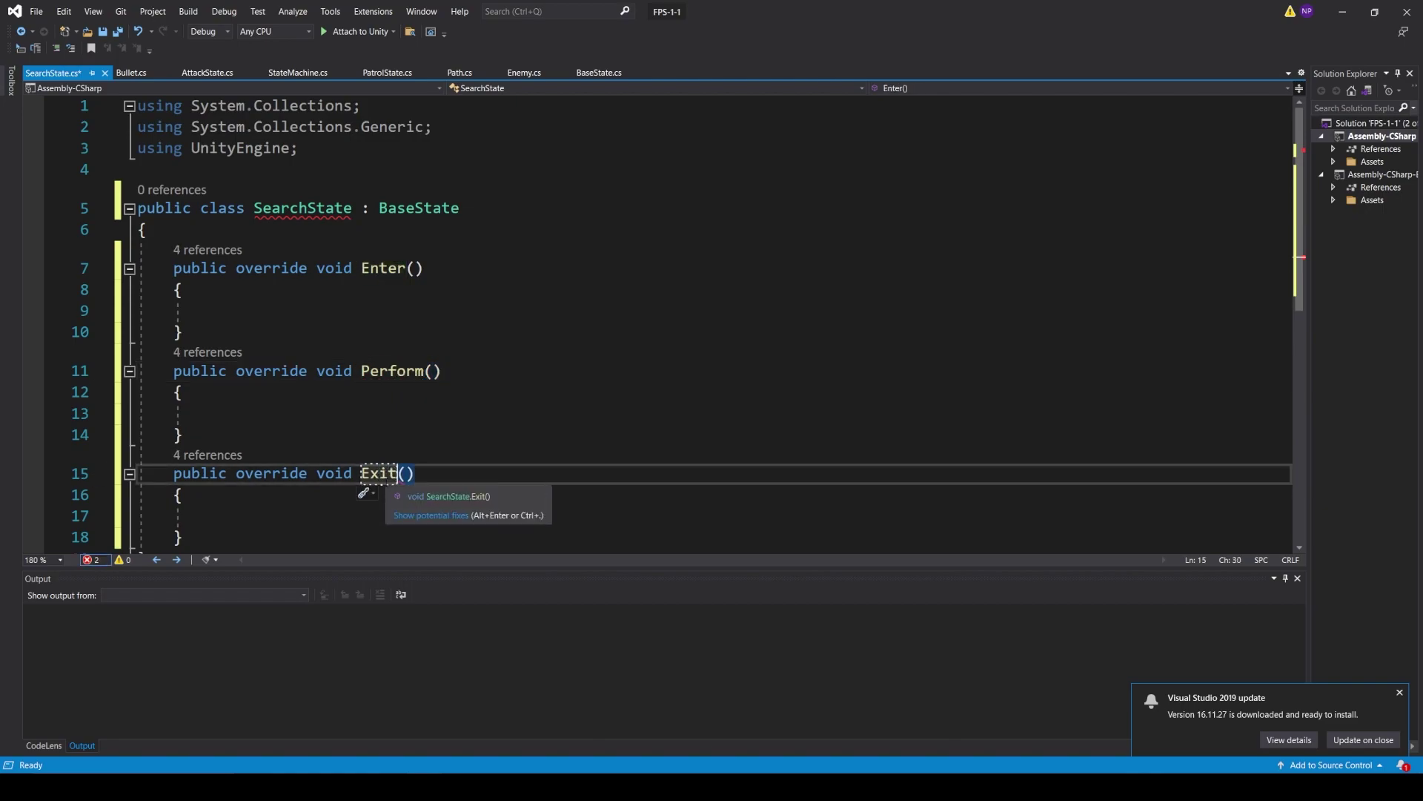
{"action": "key", "text": "Up"}
{"action": "key", "text": "Up"}
{"action": "scroll", "coordinate": [167, 134], "scroll_direction": "down", "scroll_amount": 1}
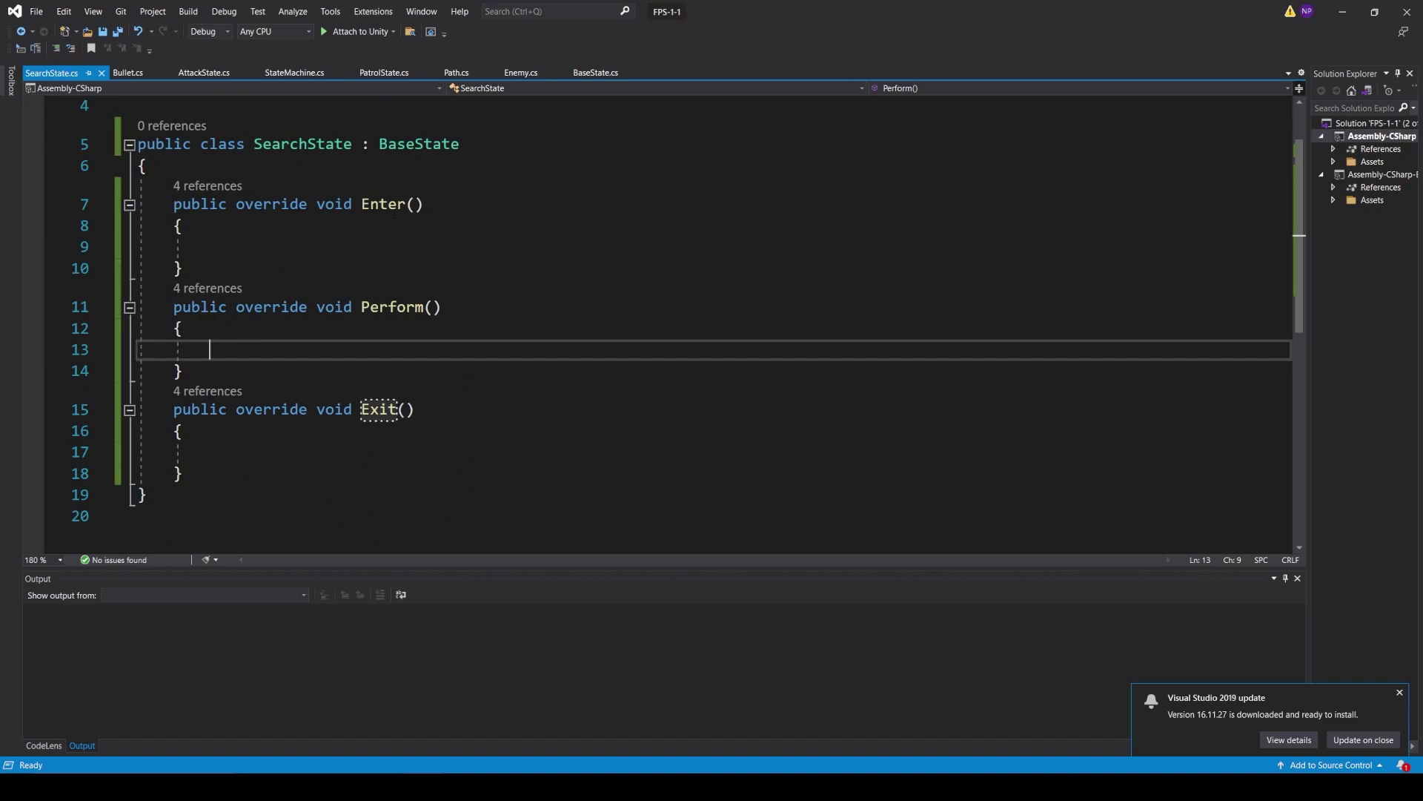
In Enemy.cs, add a lastKnowPos field and a LastKnowPos property with get/set
{"action": "key", "text": "ctrl+s"}
{"action": "left_click", "coordinate": [521, 72]}
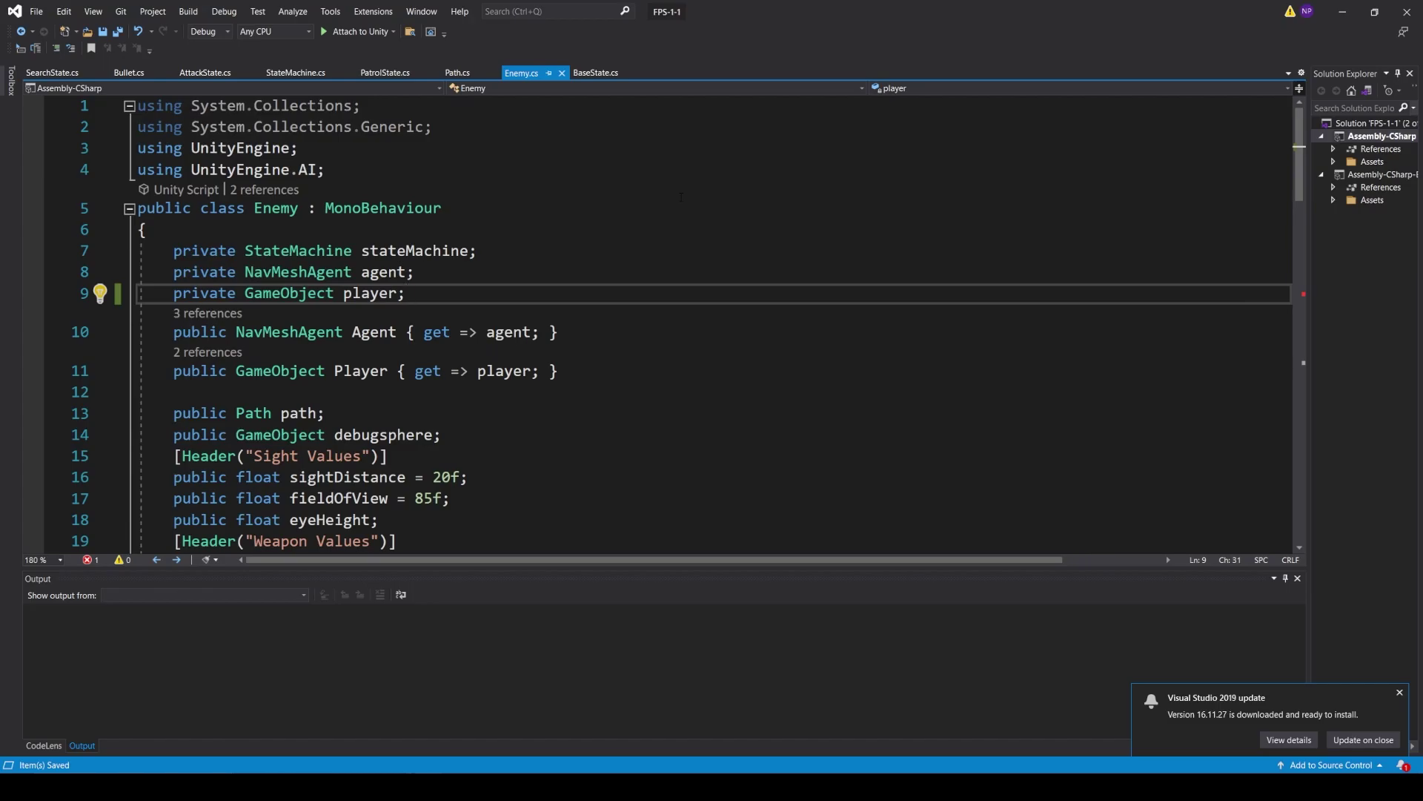
{"action": "key", "text": "Return"}
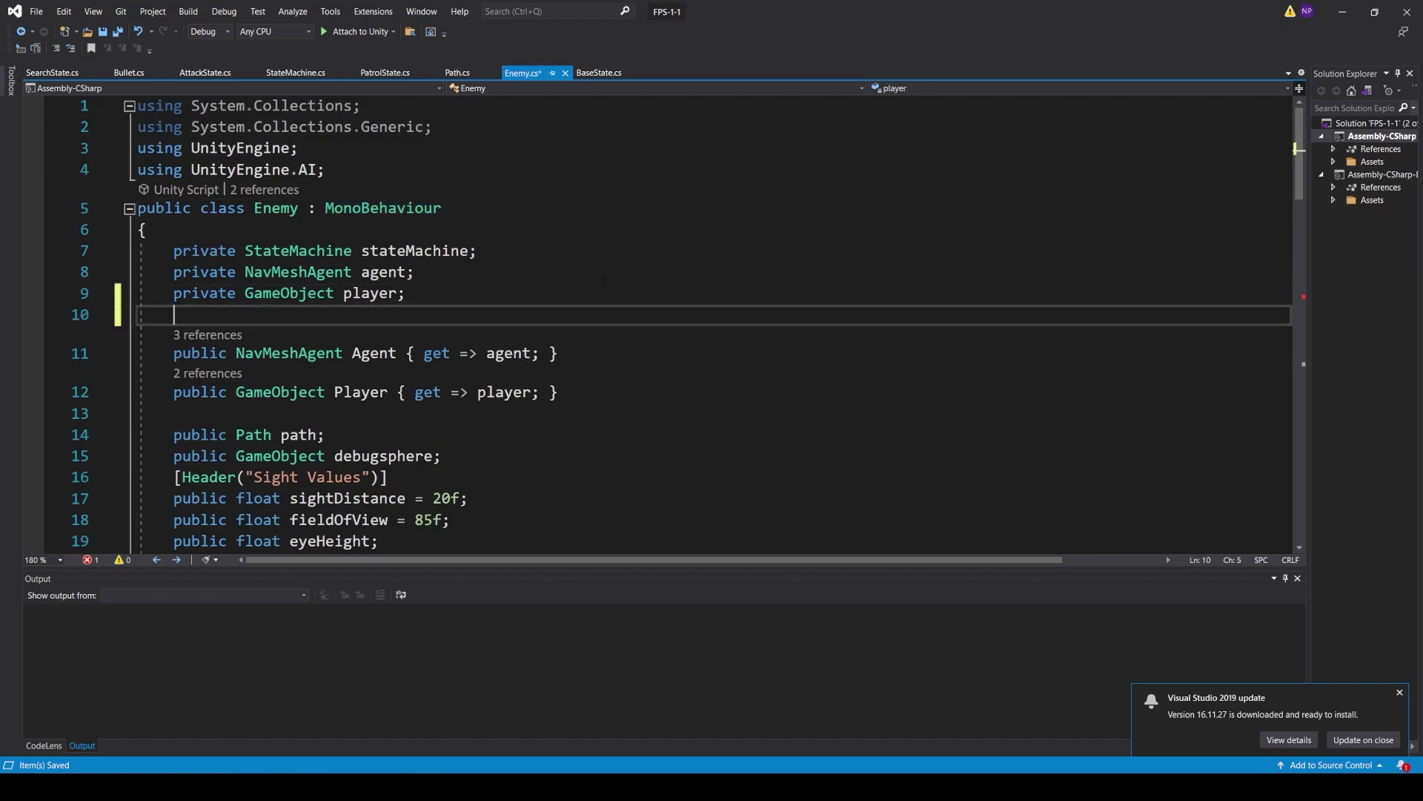
{"action": "type", "text": "priv vecto"}
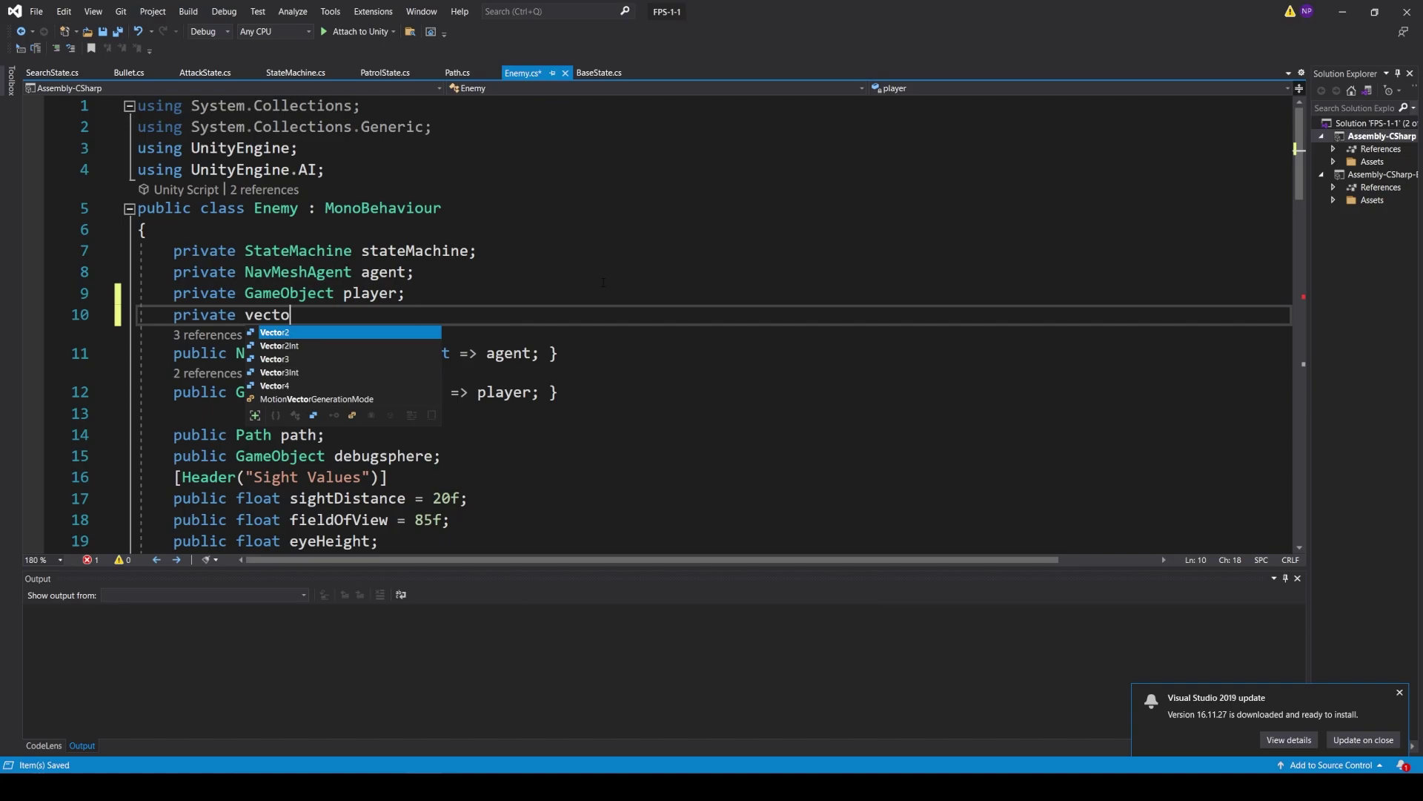
{"action": "type", "text": "r3 la"}
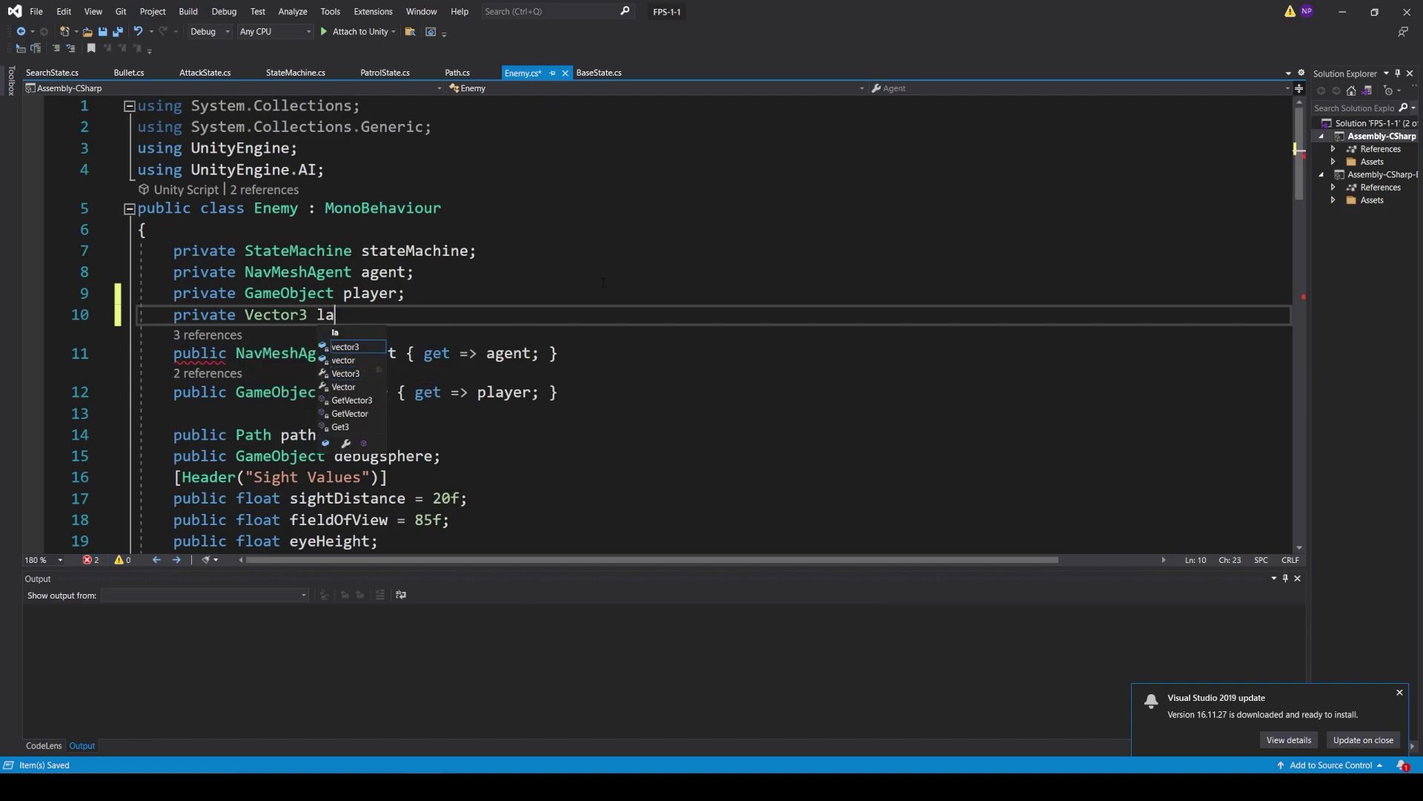
{"action": "type", "text": "stKnowPos;"}
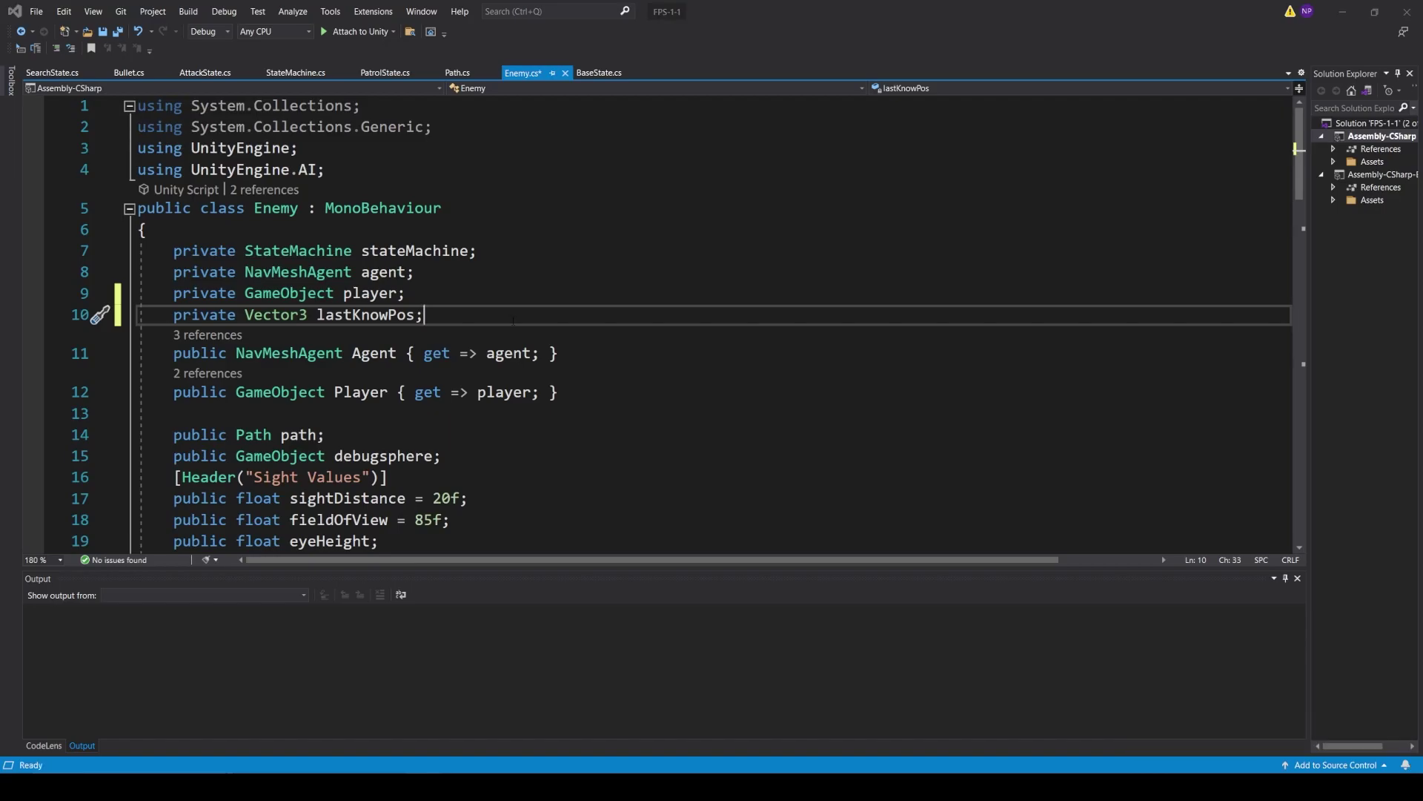
{"action": "left_click", "coordinate": [634, 402]}
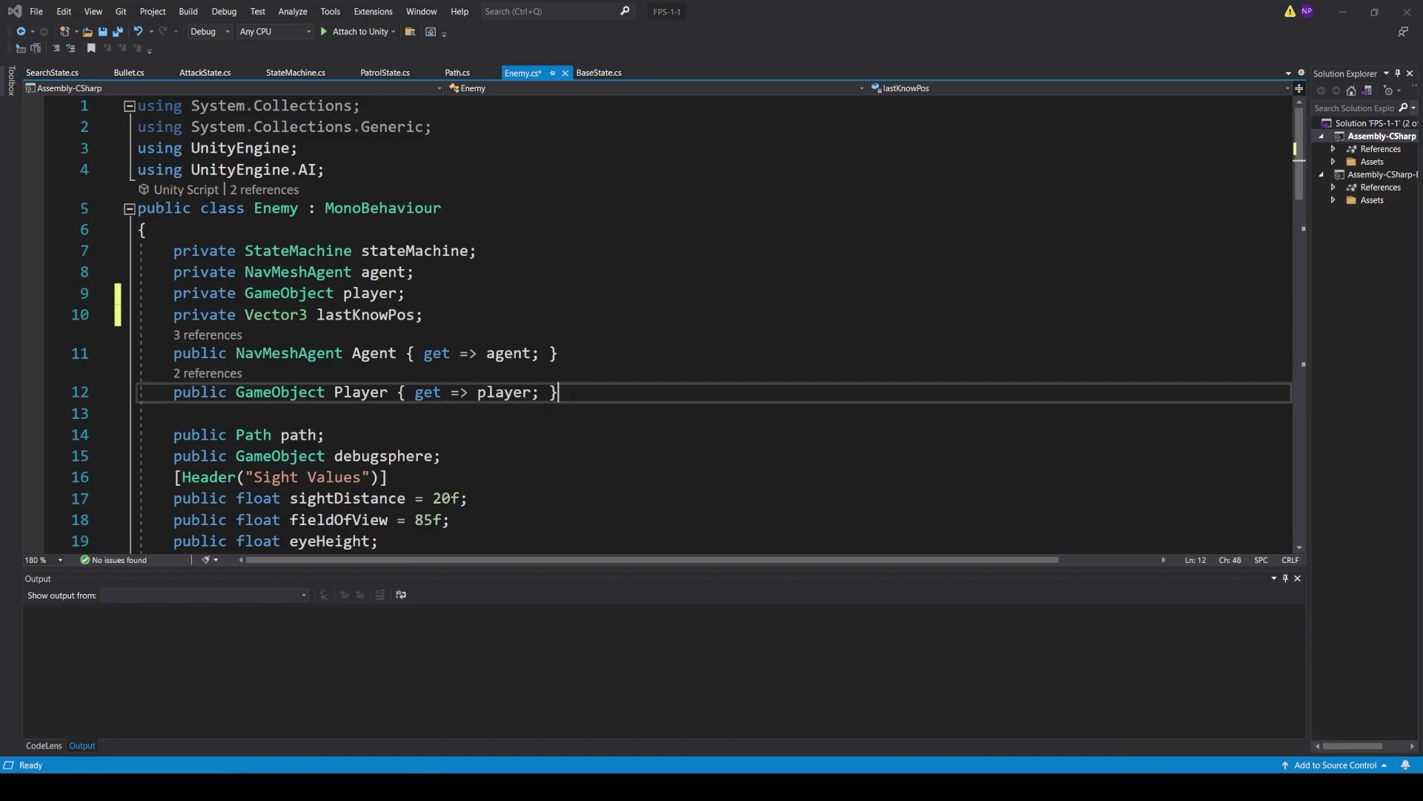
{"action": "key", "text": "Return"}
{"action": "type", "text": "pub"}
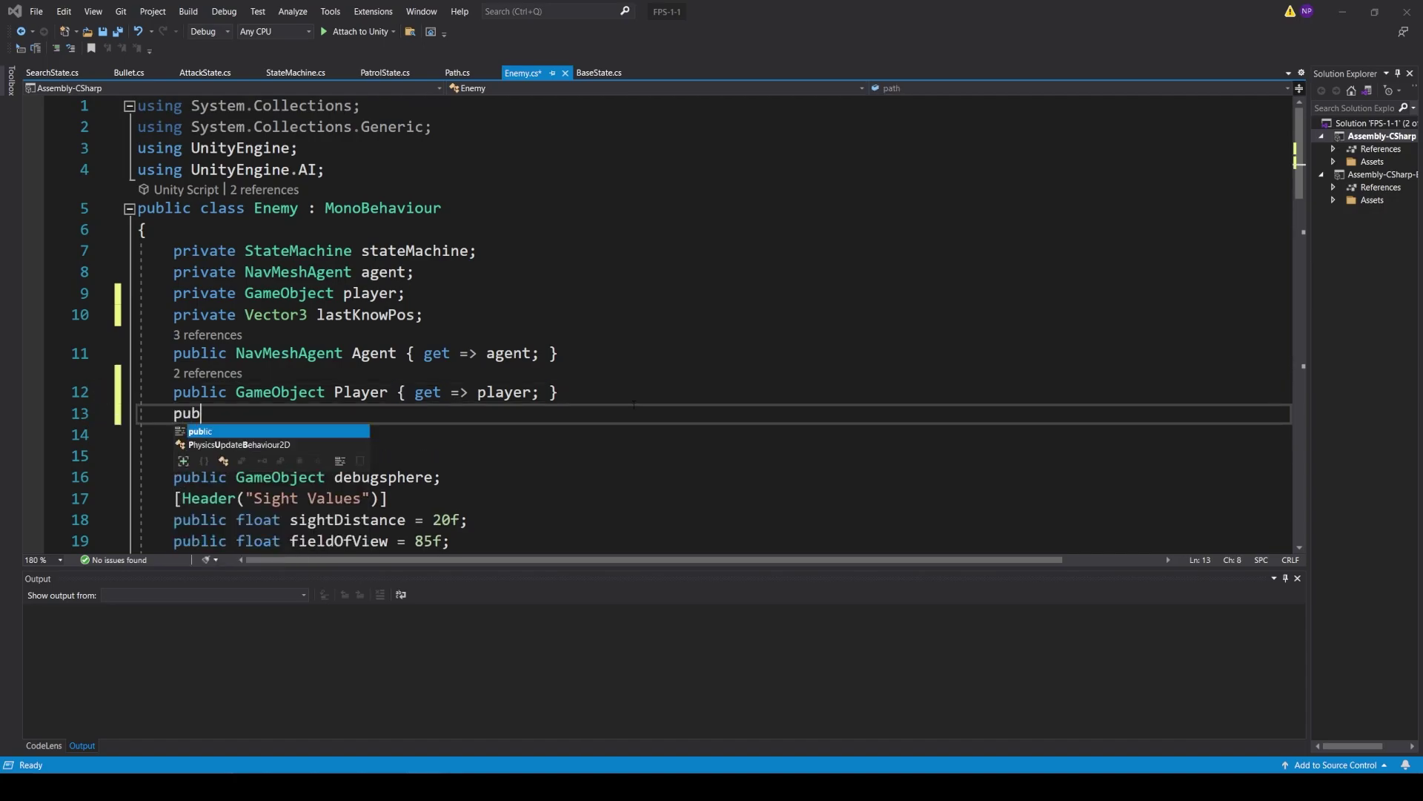
{"action": "type", "text": "lic vector3 "}
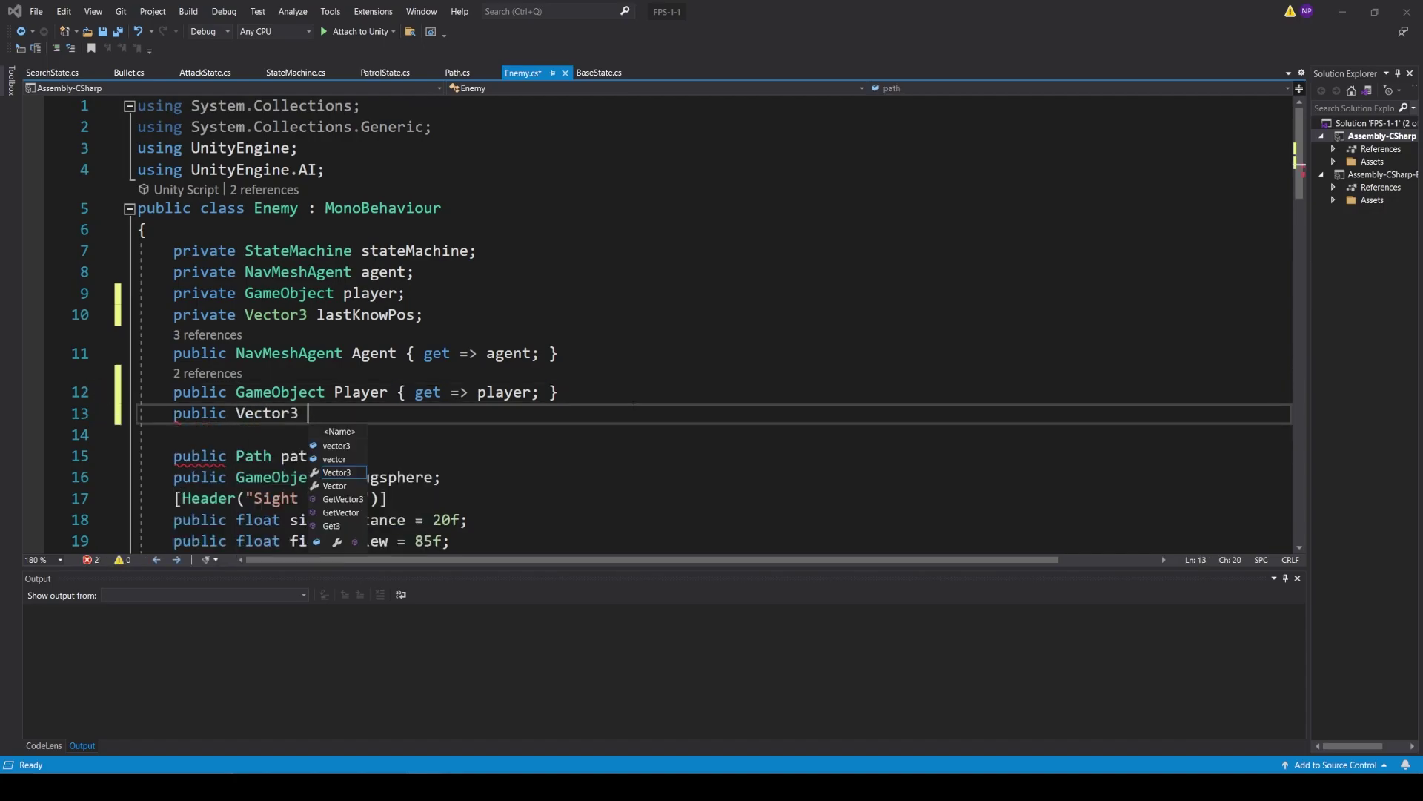
{"action": "type", "text": "LastKnow"}
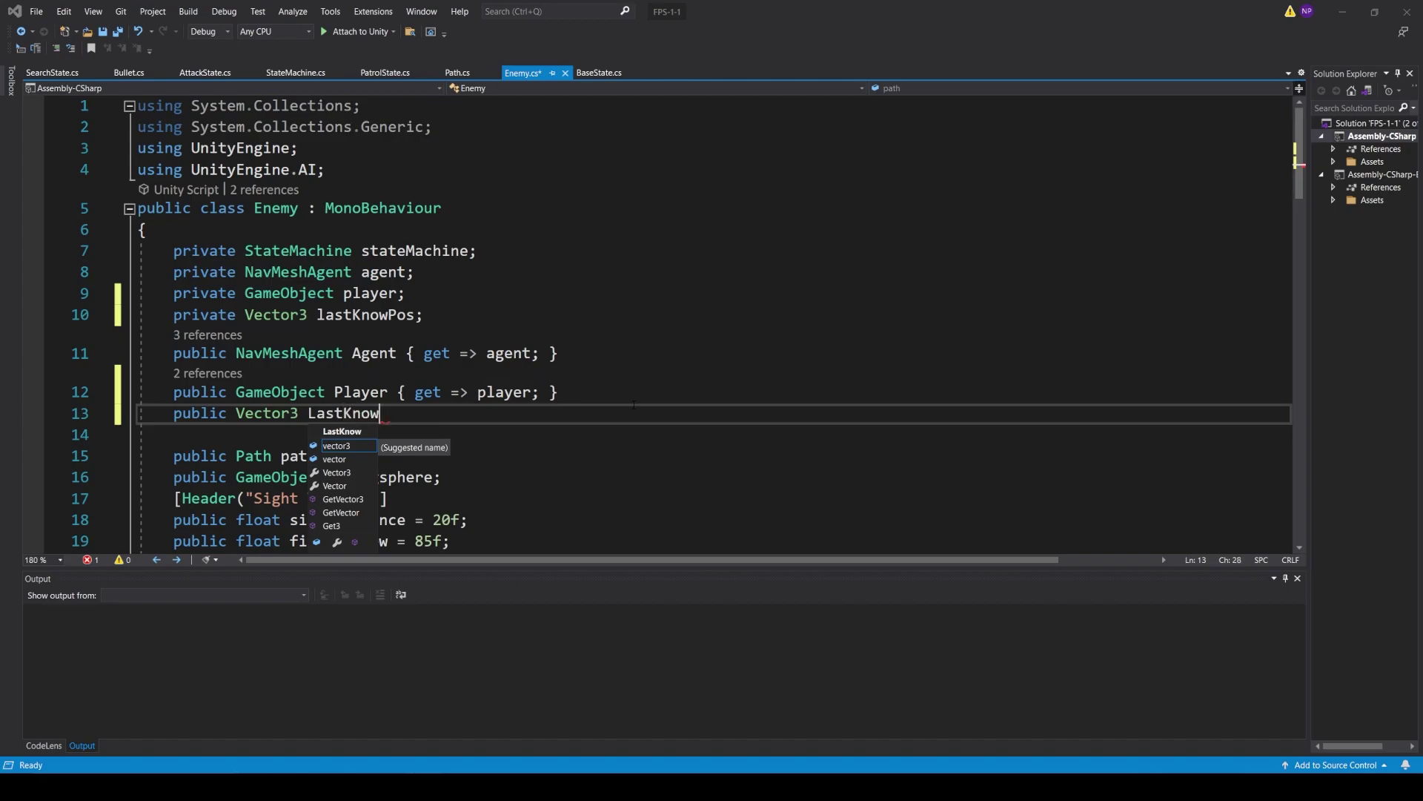
{"action": "type", "text": "Pos "}
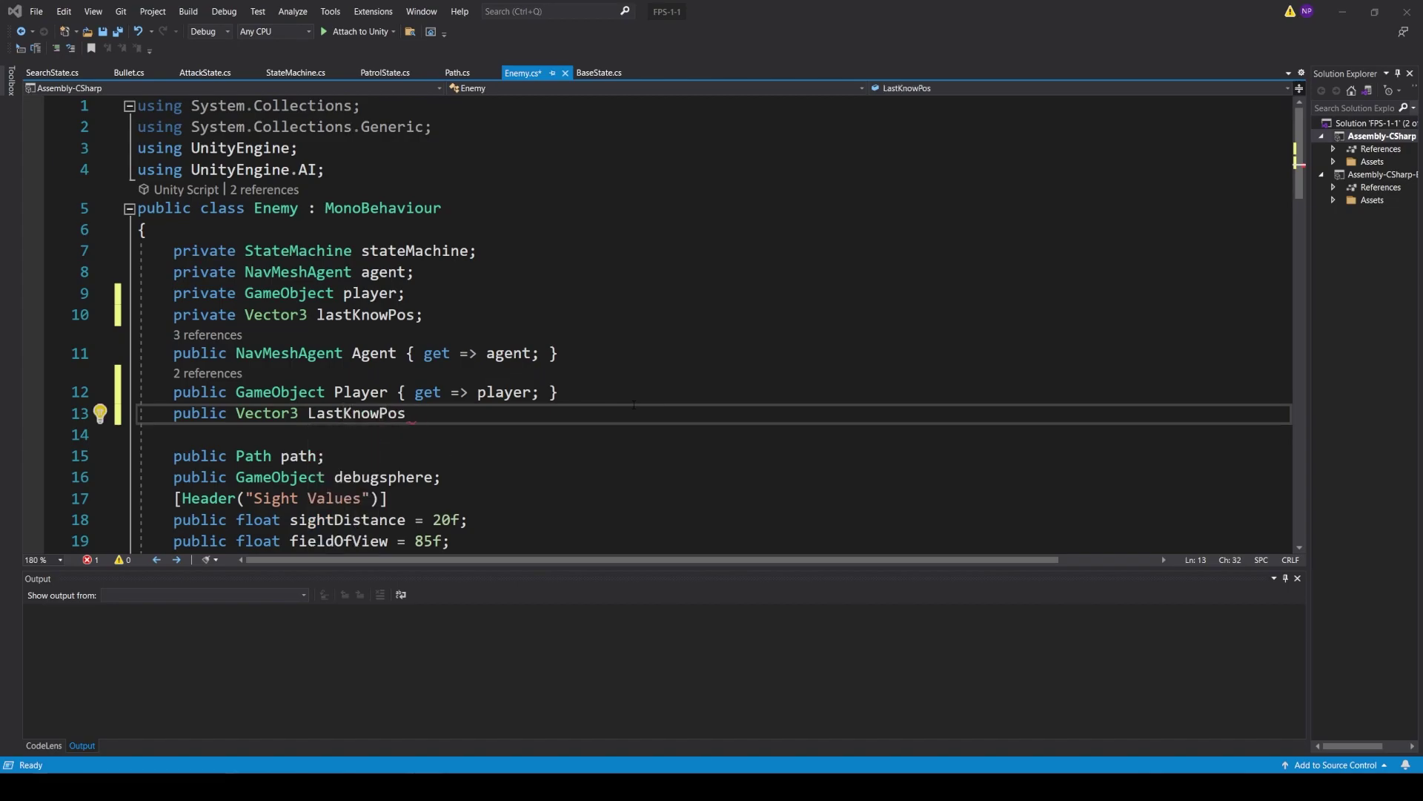
{"action": "type", "text": "{"}
{"action": "type", "text": " get"}
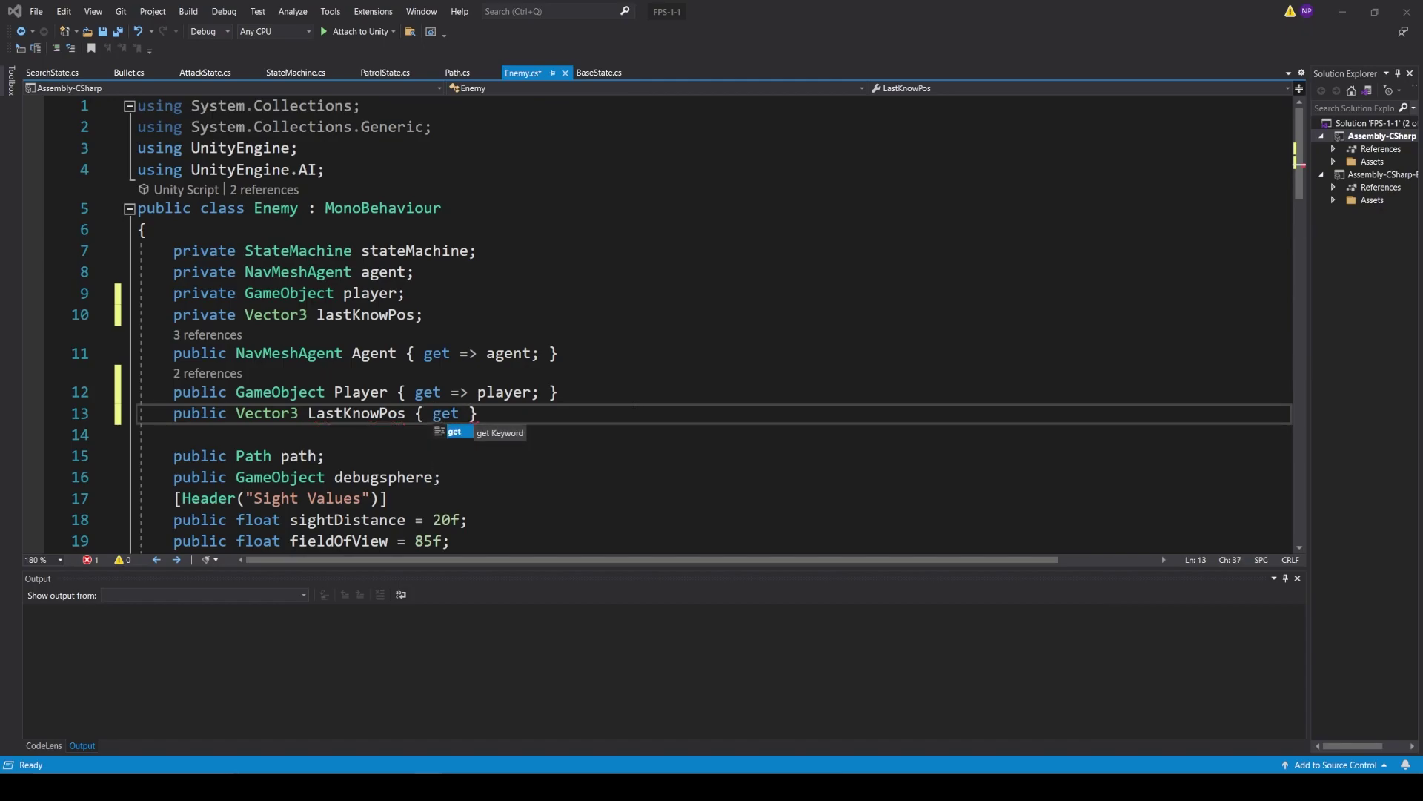
{"action": "type", "text": " =>"}
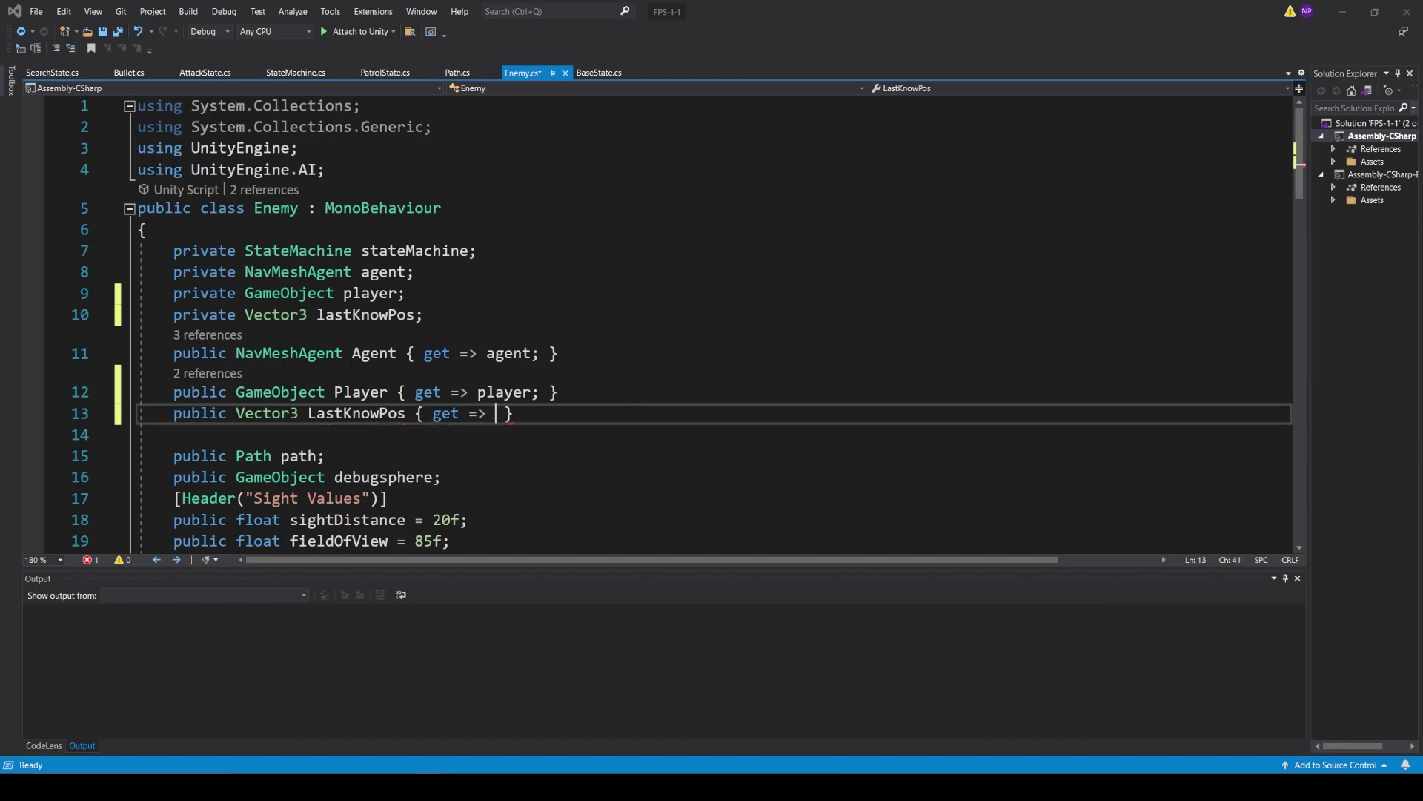
{"action": "type", "text": " last"}
{"action": "key", "text": "Tab"}
{"action": "type", "text": "; set "}
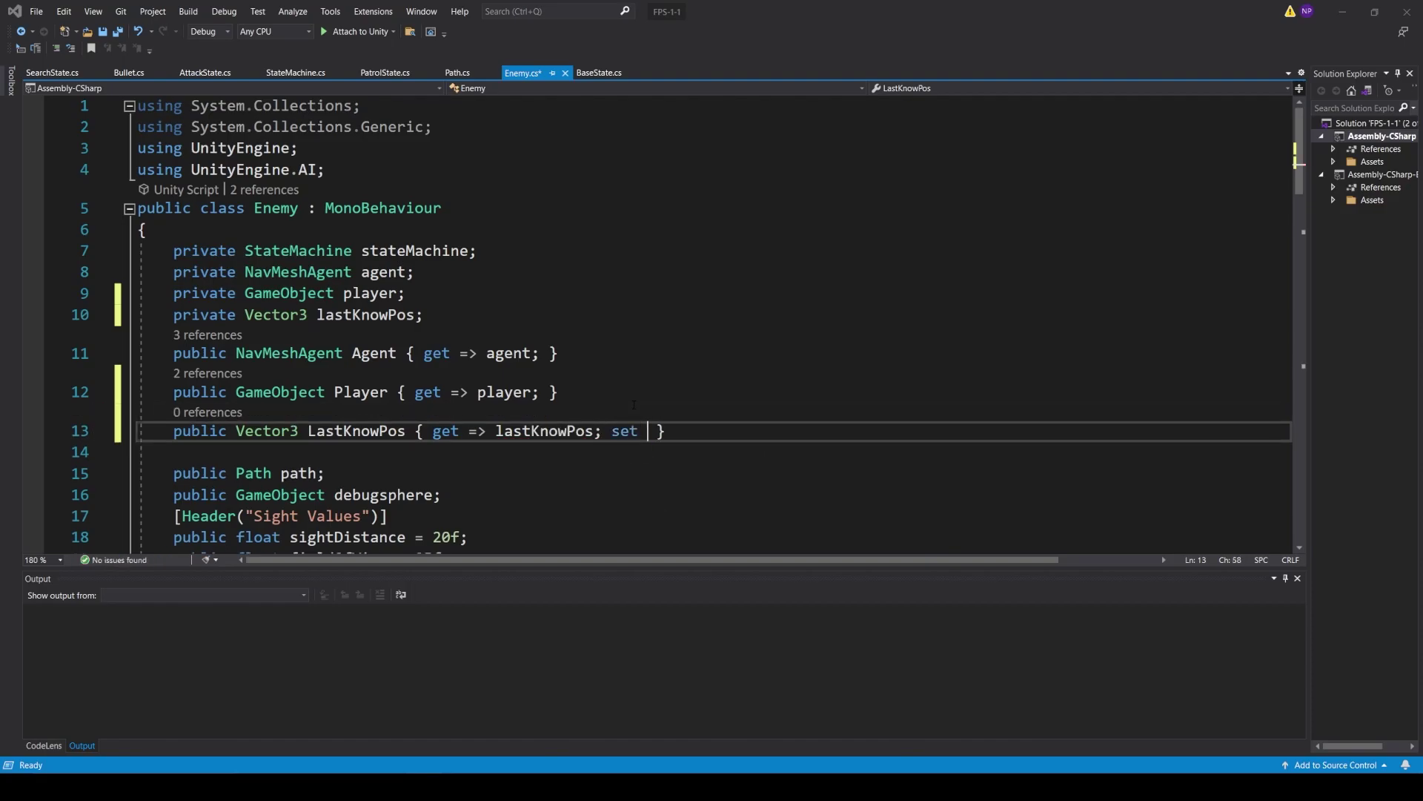
{"action": "type", "text": "=> last"}
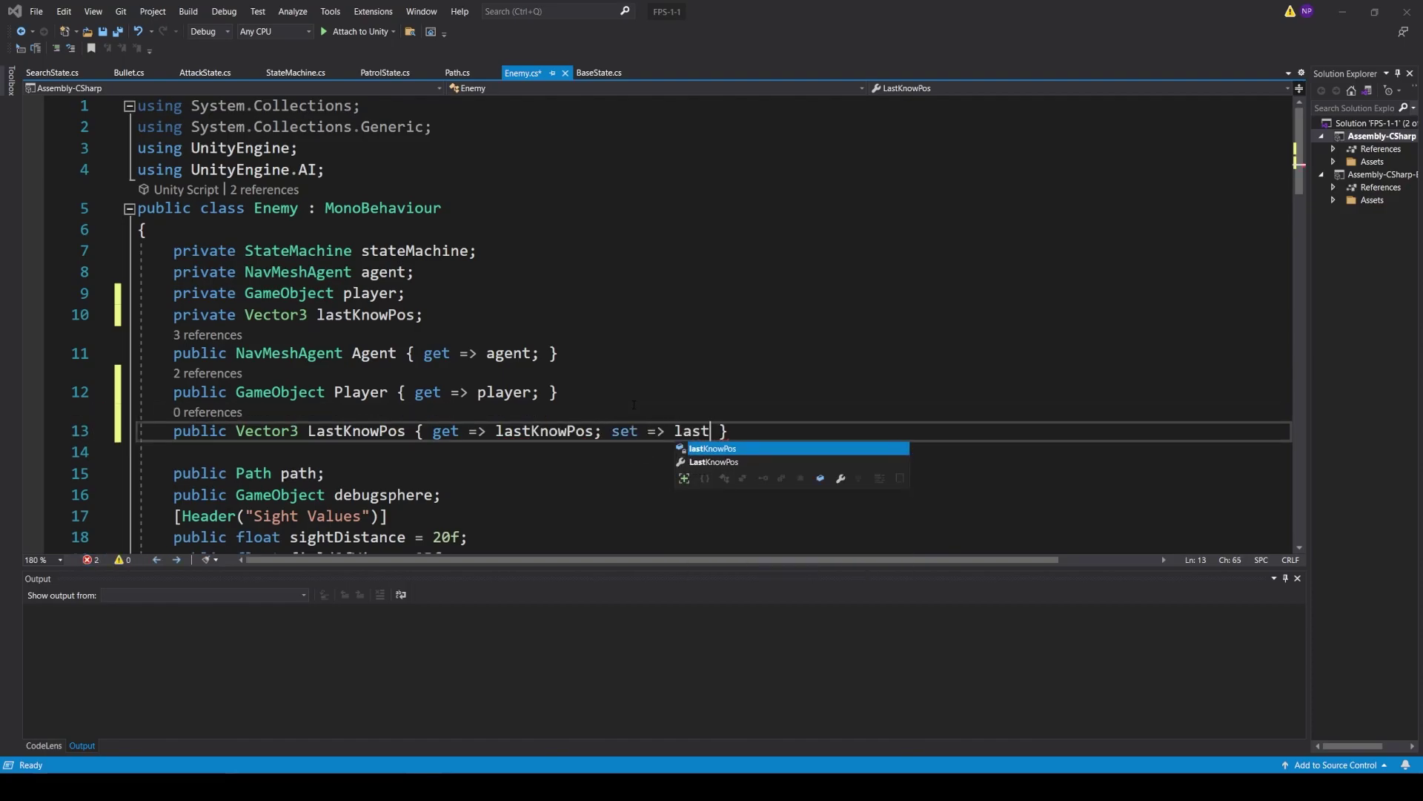
{"action": "key", "text": "Tab"}
{"action": "type", "text": "= value"}
{"action": "key", "text": "Escape"}
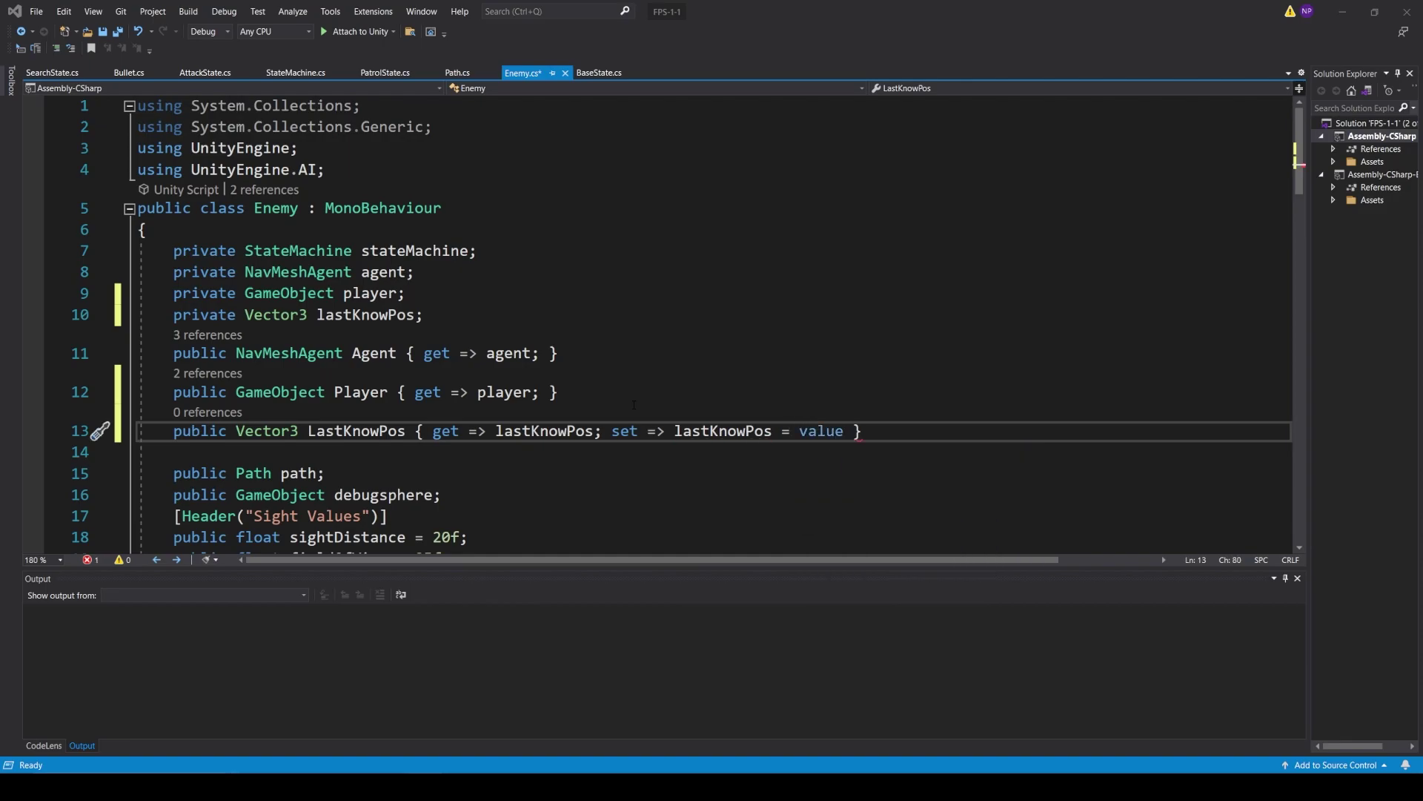
{"action": "type", "text": ";"}
{"action": "scroll", "coordinate": [634, 404], "scroll_direction": "up", "scroll_amount": 1, "text": "ctrl"}
Highlight the lastKnowPos field and its uses in the LastKnowPos getter and setter
{"action": "left_click_drag", "start_coordinate": [660, 458], "coordinate": [467, 459]}
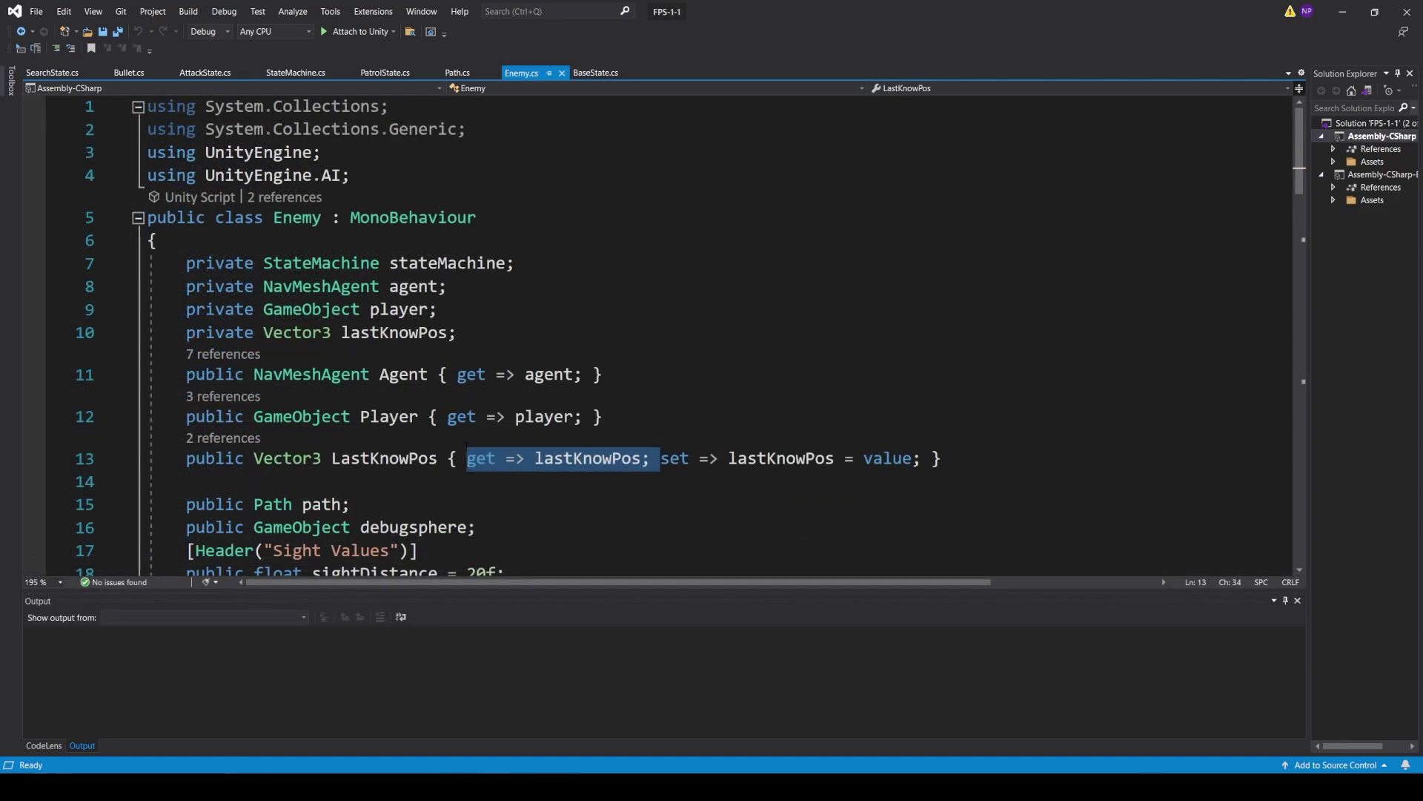
{"action": "left_click_drag", "start_coordinate": [445, 332], "coordinate": [332, 333]}
{"action": "left_click", "coordinate": [352, 333]}
{"action": "key", "text": "ctrl+r"}
{"action": "key", "text": "ctrl+r"}
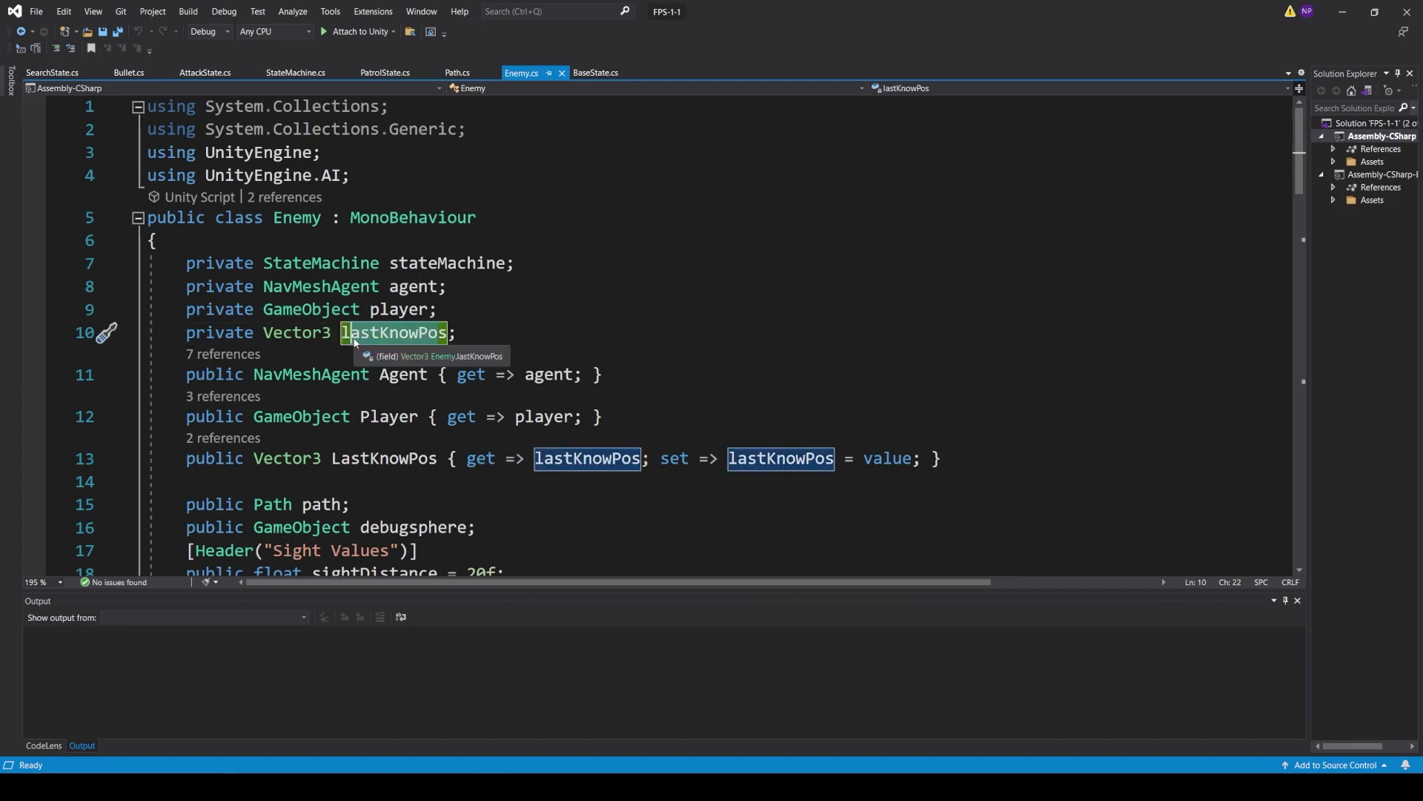
{"action": "left_click_drag", "start_coordinate": [662, 458], "coordinate": [910, 468]}
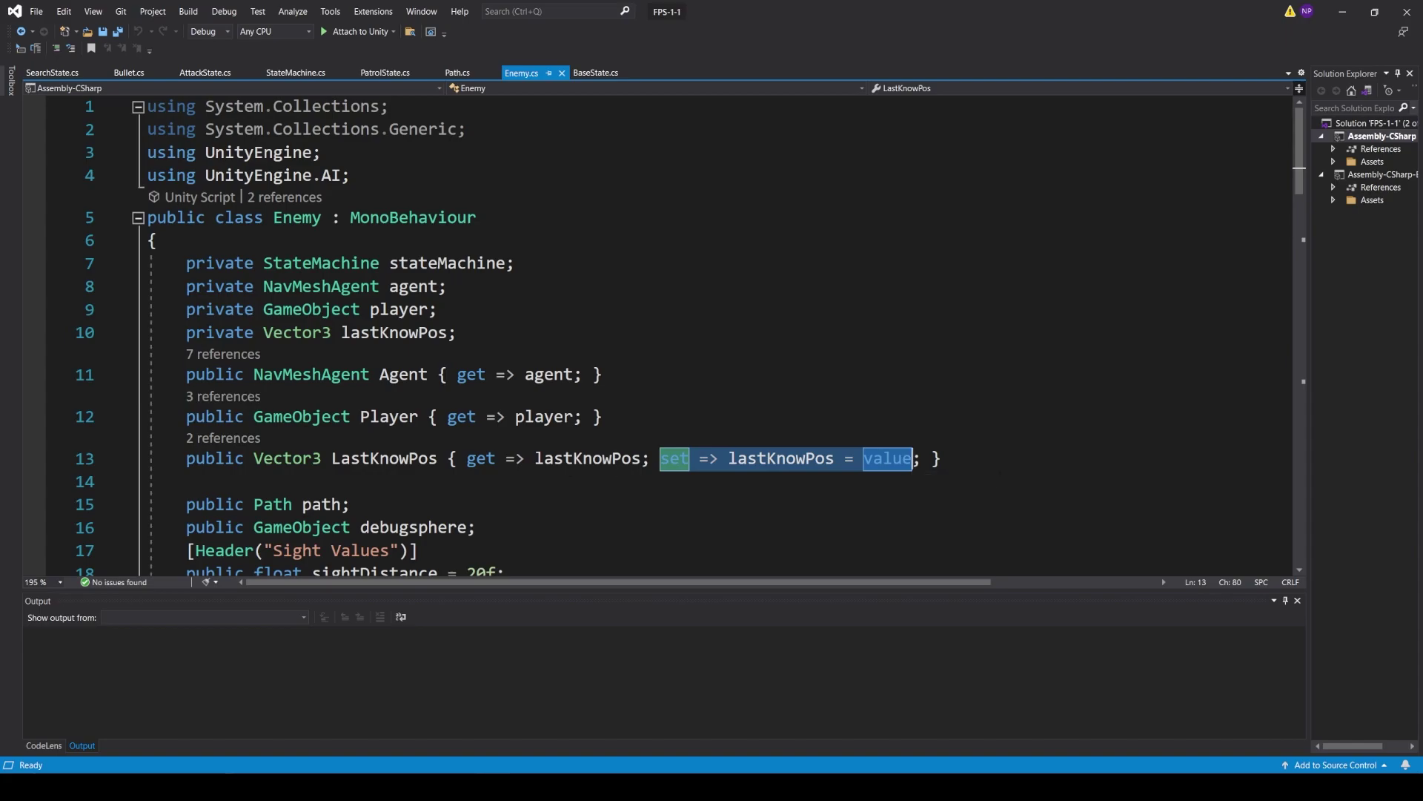
{"action": "left_click", "coordinate": [353, 334]}
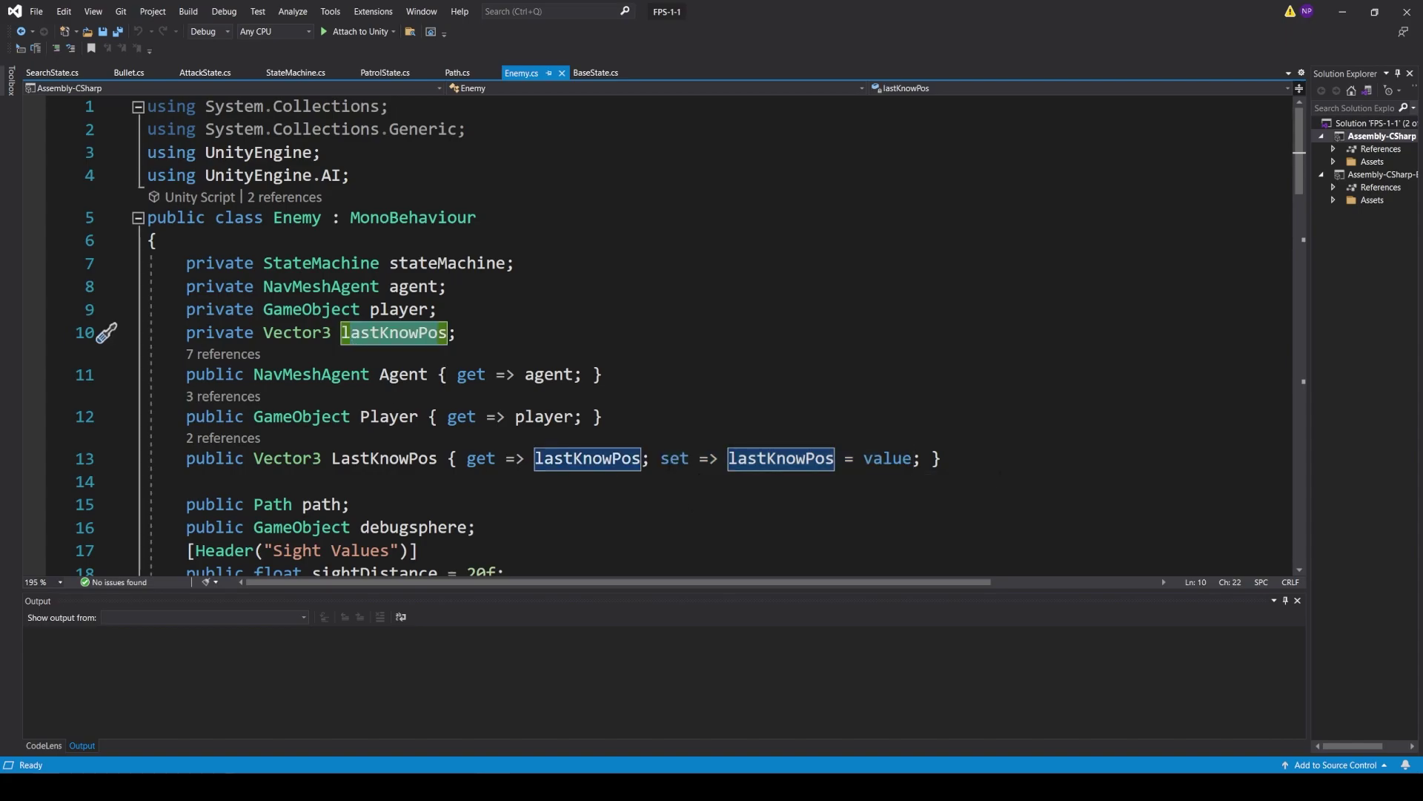
{"action": "left_click", "coordinate": [440, 458]}
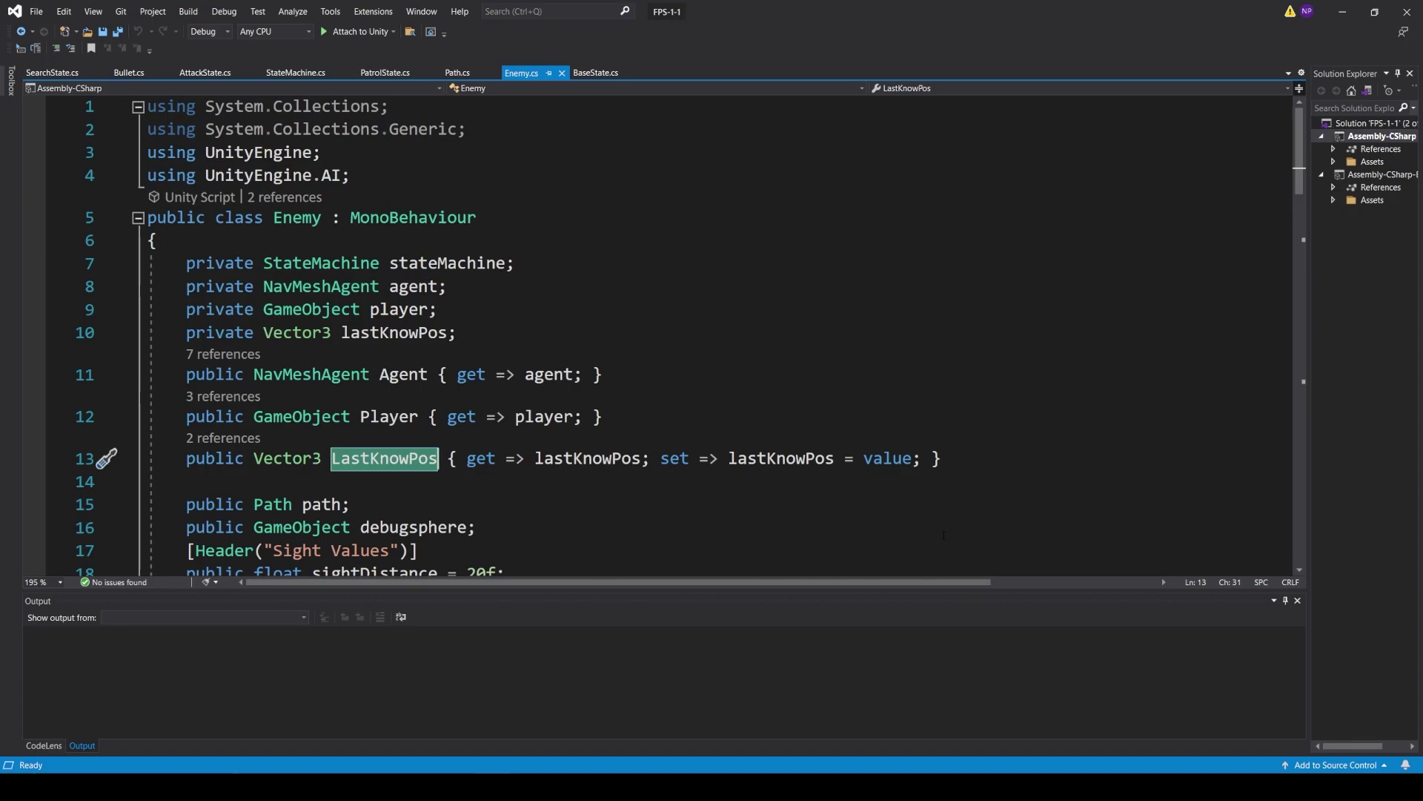
{"action": "scroll", "coordinate": [635, 404], "scroll_direction": "down", "scroll_amount": 1, "text": "ctrl"}
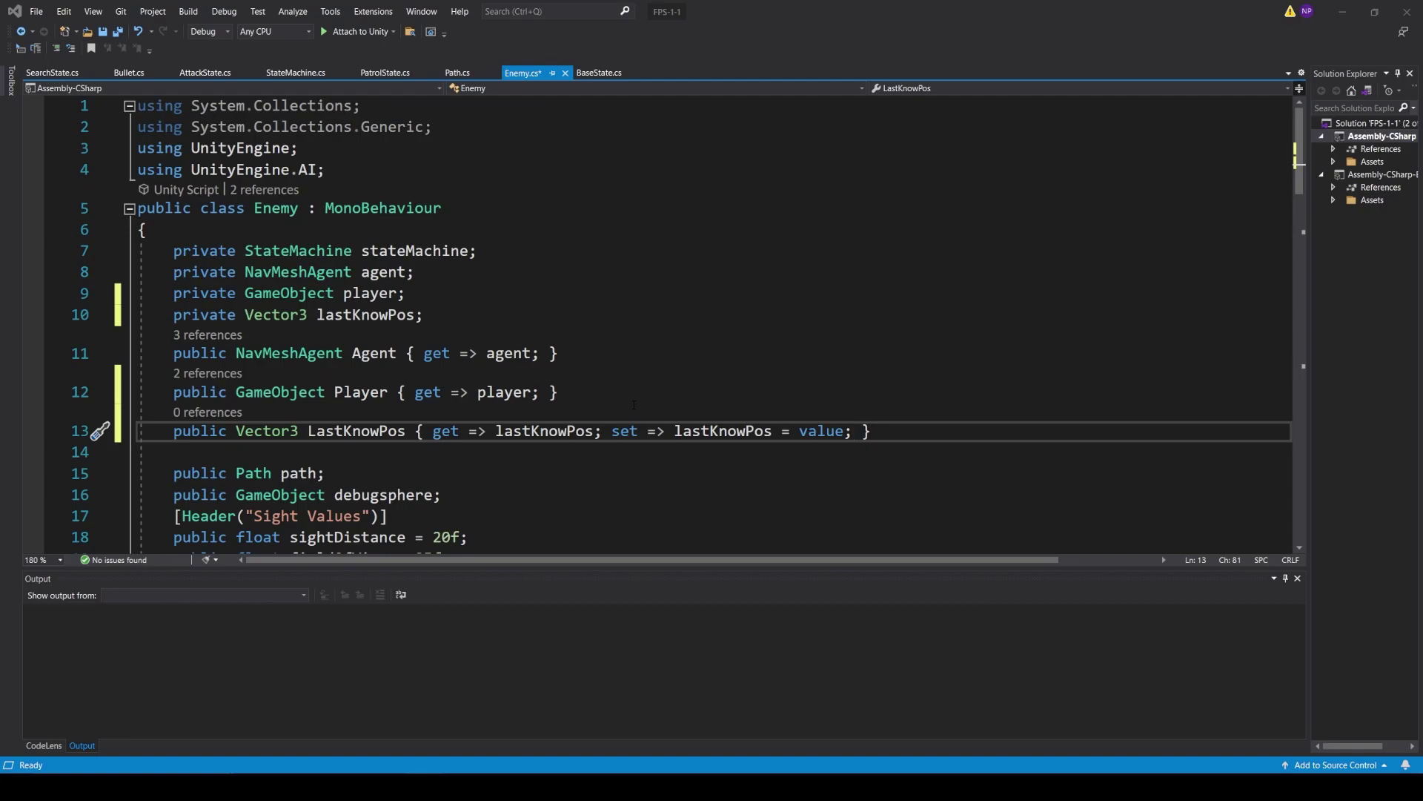
In AttackState's Perform, add LastKnowPos = Player.transform.position on line 40
{"action": "key", "text": "ctrl+s"}
{"action": "key", "text": "ctrl+Tab"}
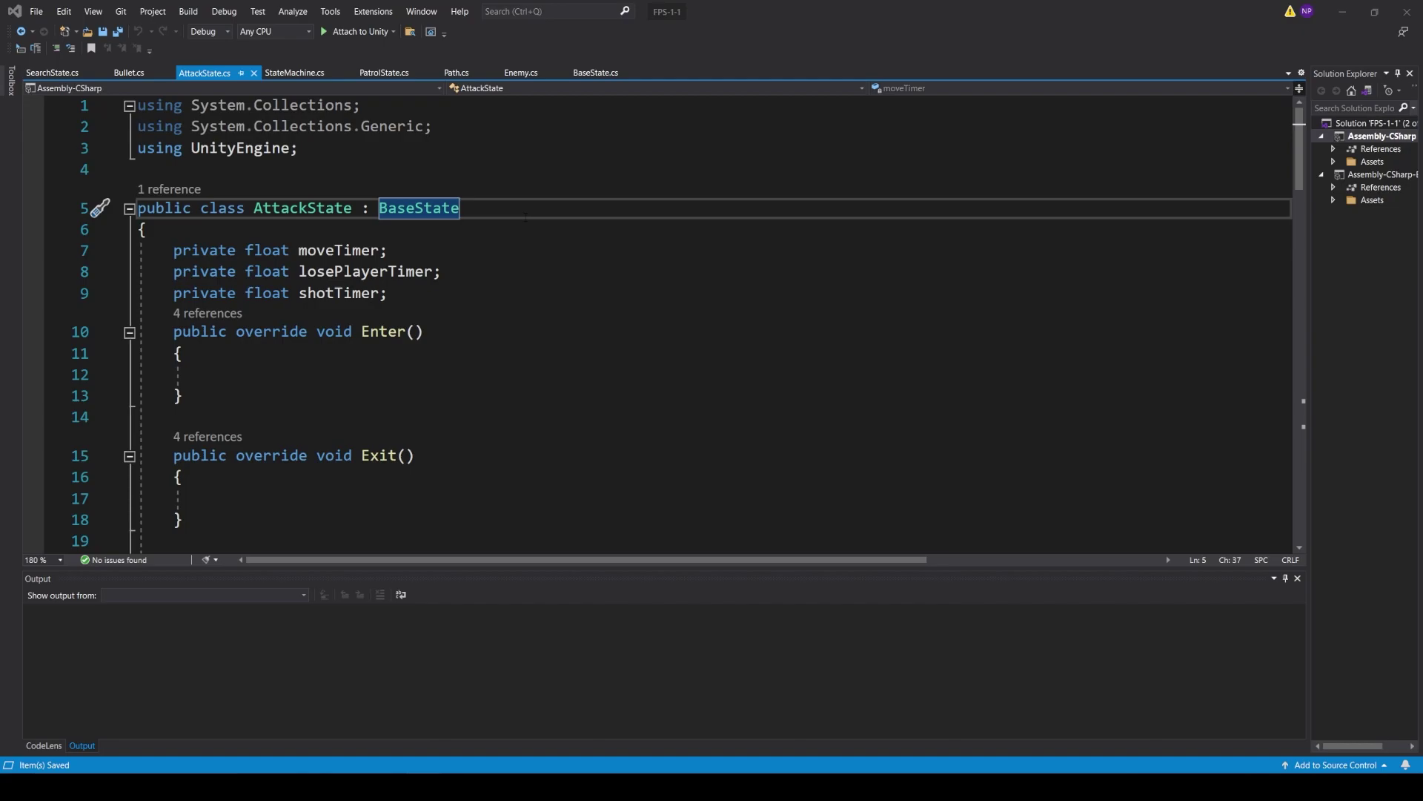
{"action": "scroll", "coordinate": [631, 352], "scroll_direction": "down", "scroll_amount": 3}
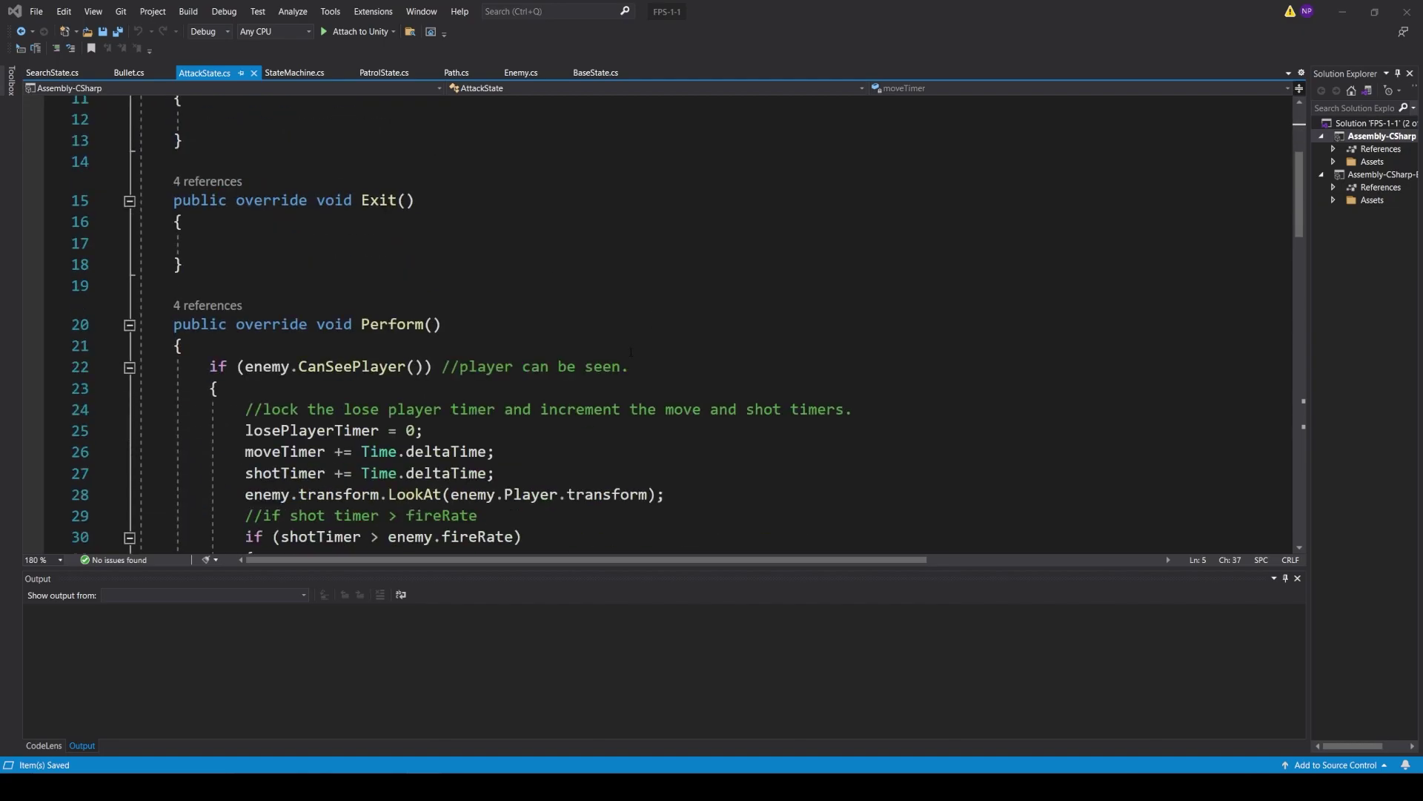
{"action": "scroll", "coordinate": [630, 352], "scroll_direction": "down", "scroll_amount": 1}
{"action": "scroll", "coordinate": [631, 352], "scroll_direction": "down", "scroll_amount": 1}
{"action": "scroll", "coordinate": [631, 353], "scroll_direction": "down", "scroll_amount": 2}
{"action": "scroll", "coordinate": [630, 353], "scroll_direction": "down", "scroll_amount": 1}
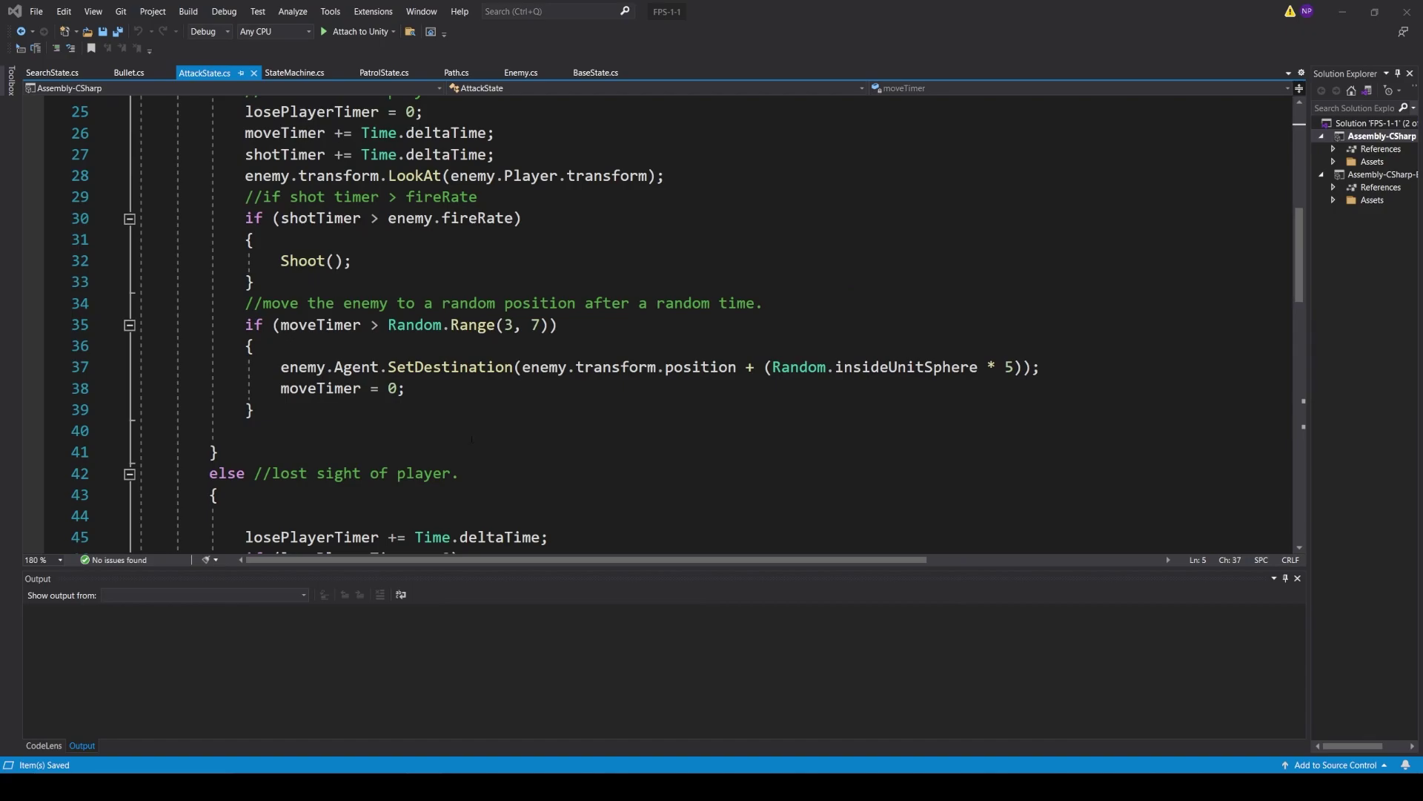
{"action": "left_click", "coordinate": [223, 431]}
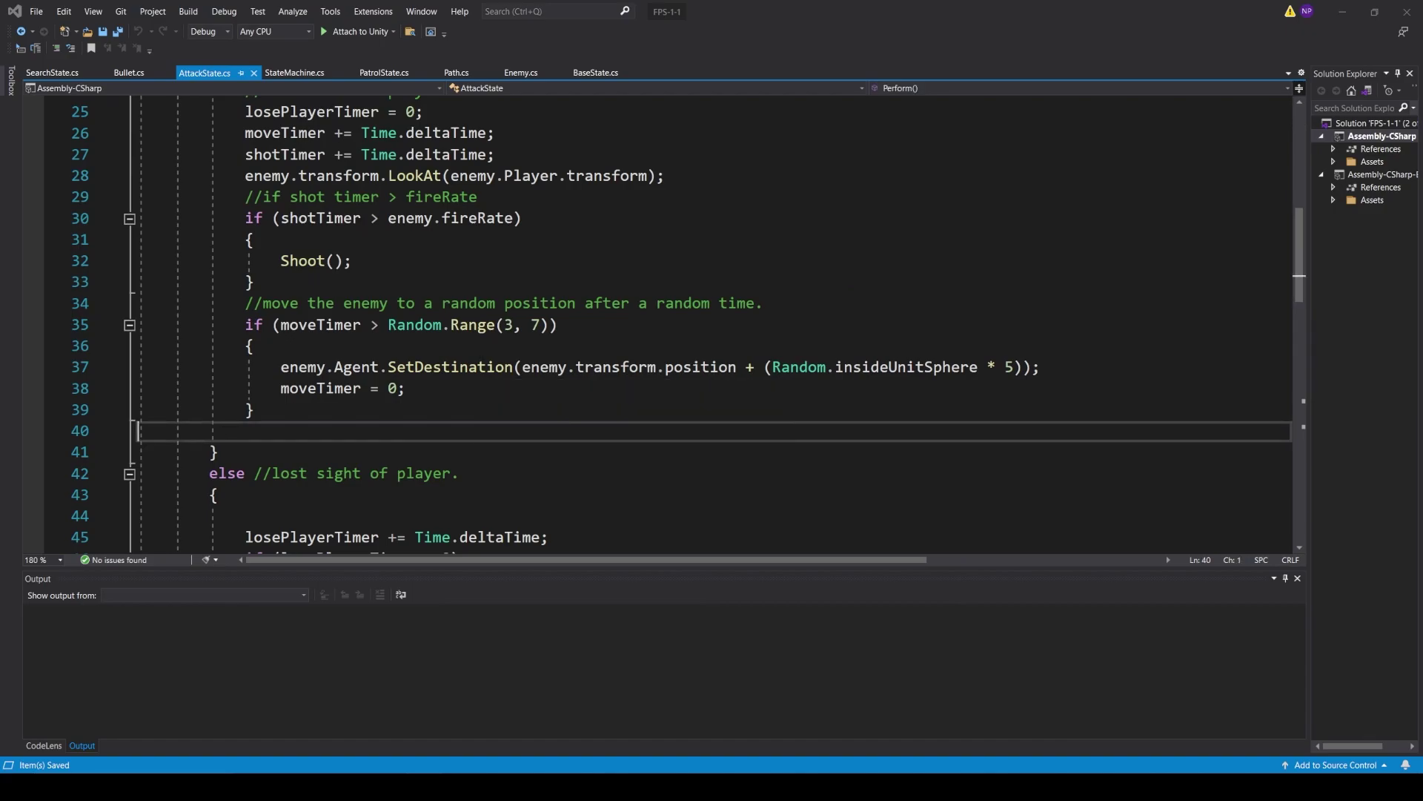
{"action": "type", "text": "enemy."}
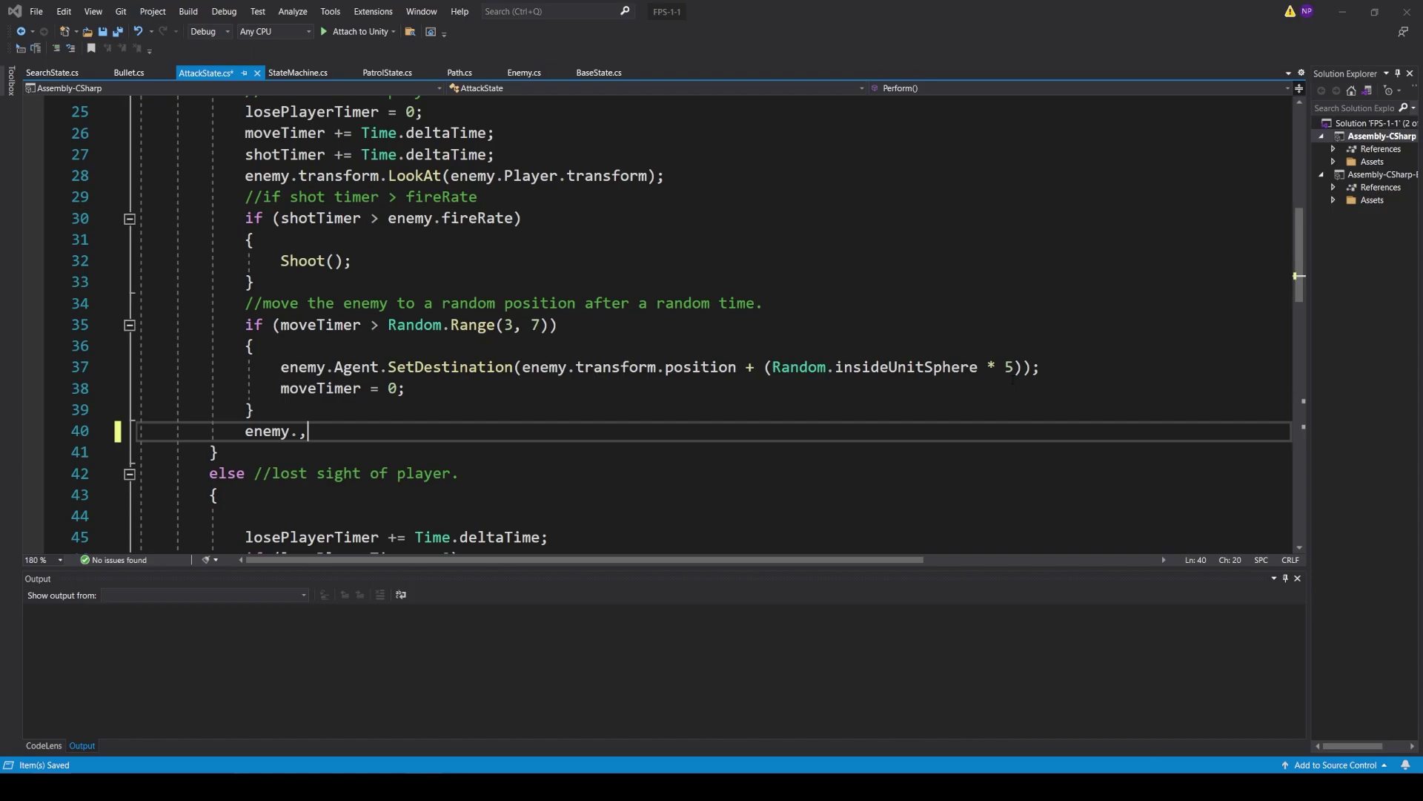
{"action": "type", "text": "las"}
{"action": "key", "text": "Tab"}
{"action": "type", "text": "-"}
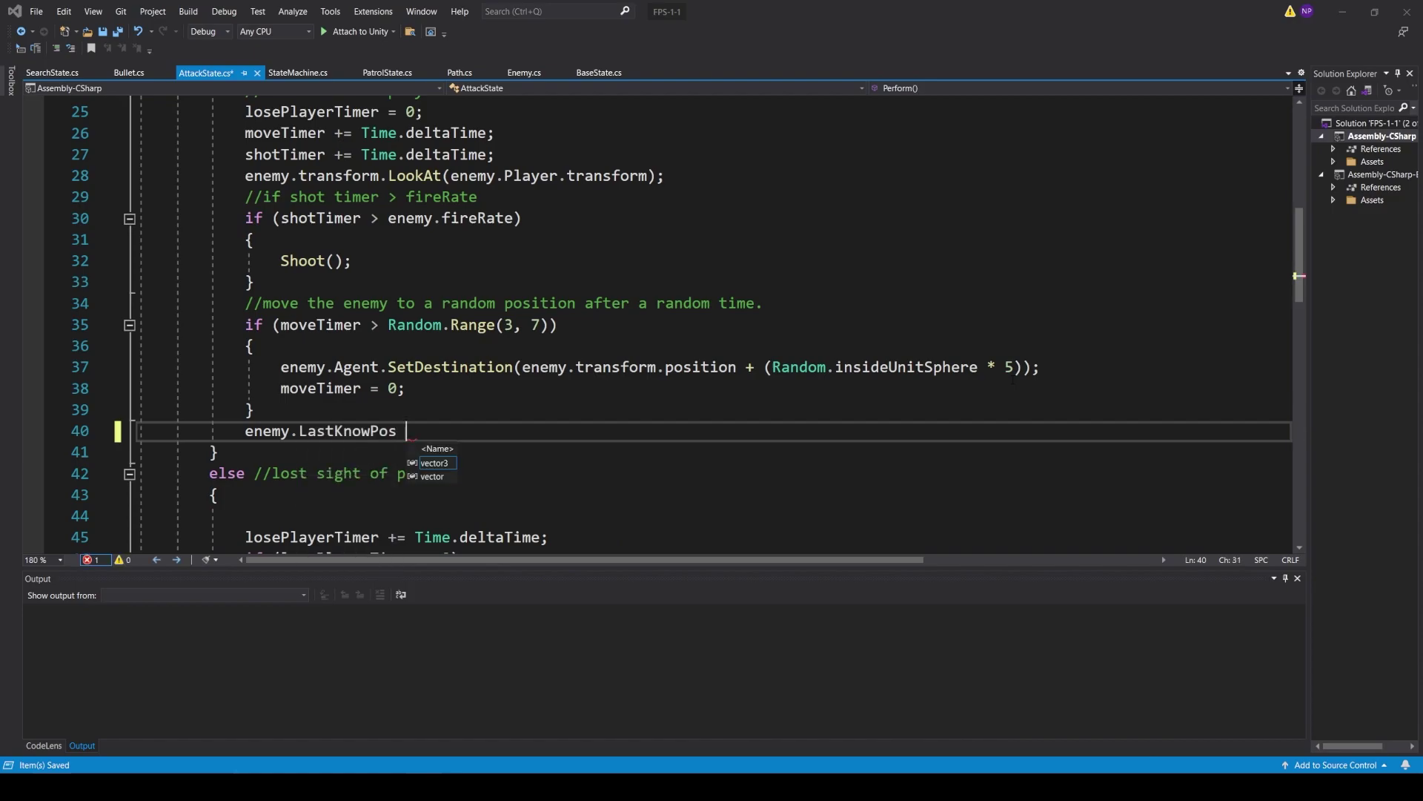
{"action": "key", "text": "BackSpace"}
{"action": "type", "text": "= enemy.p"}
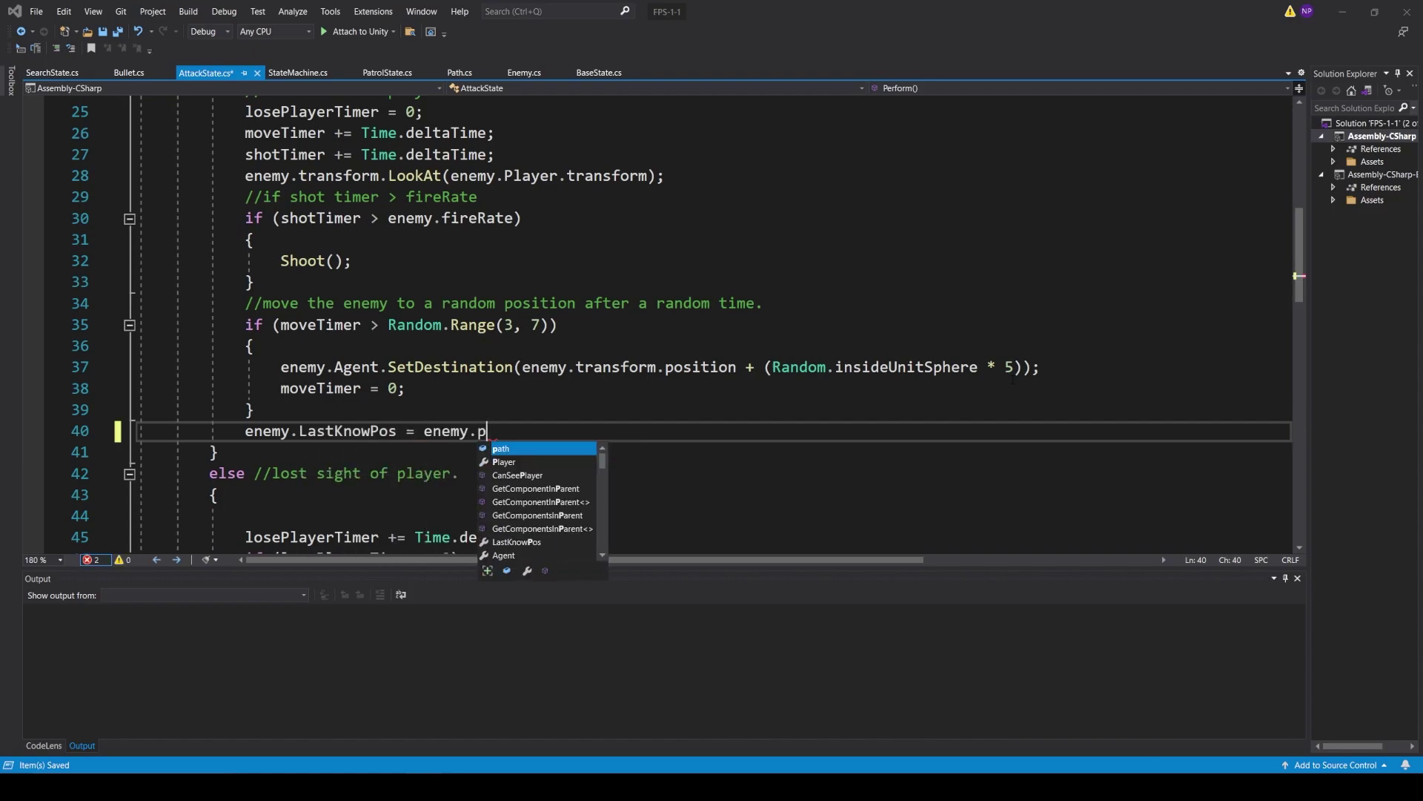
{"action": "key", "text": "Tab"}
{"action": "type", "text": ".t"}
{"action": "key", "text": "Tab"}
{"action": "type", "text": "."}
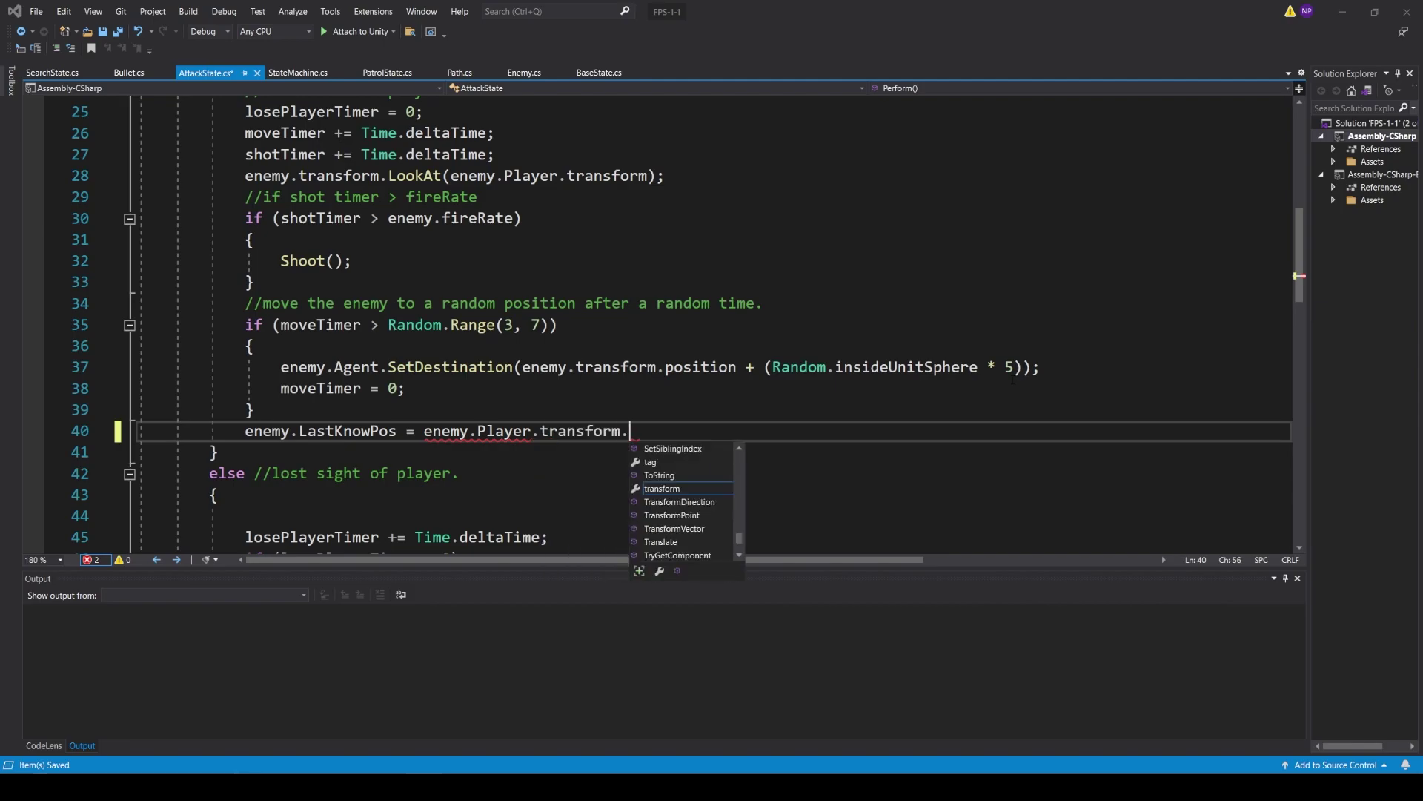
{"action": "type", "text": "pos"}
{"action": "key", "text": "Tab"}
{"action": "type", "text": ";"}
{"action": "scroll", "coordinate": [713, 323], "scroll_direction": "up", "scroll_amount": 1}
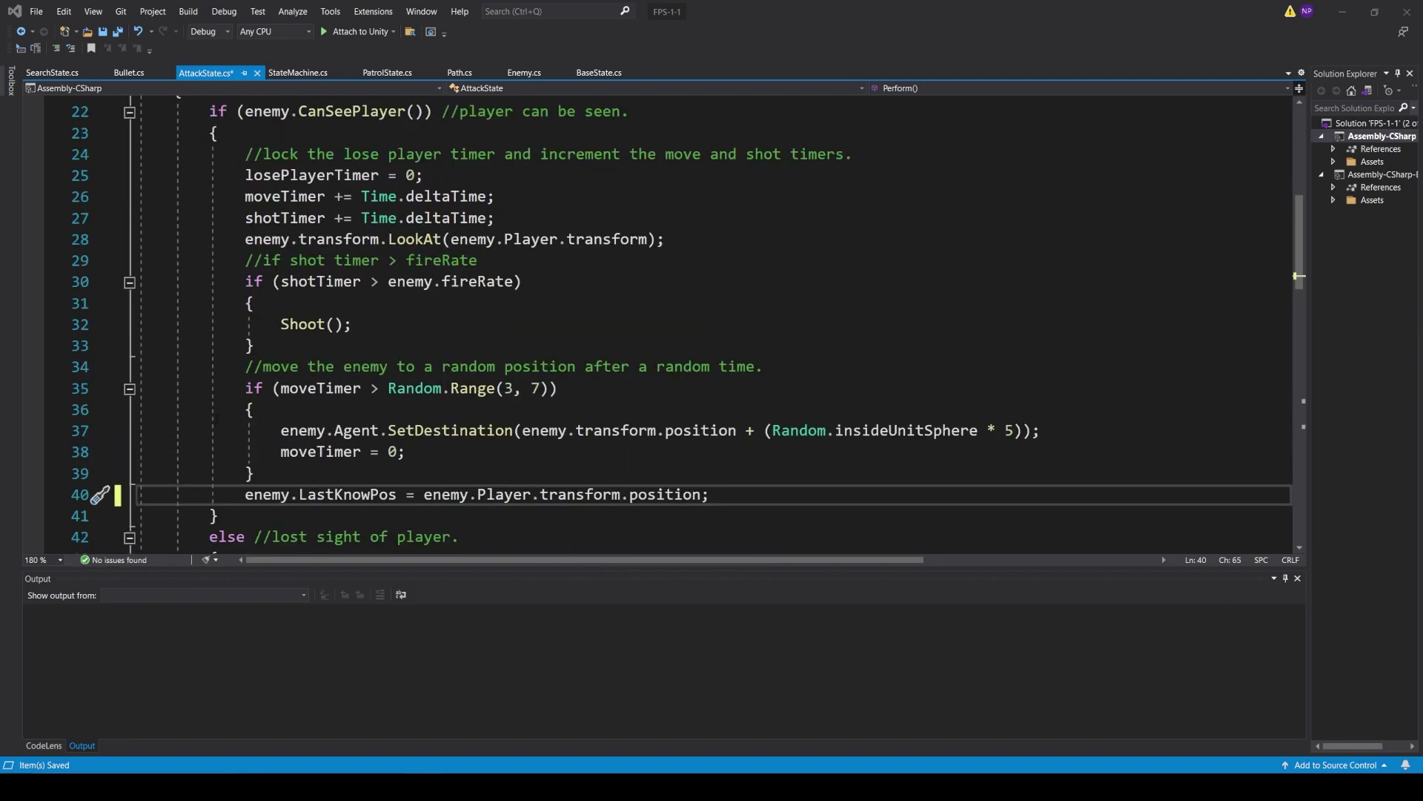
{"action": "scroll", "coordinate": [713, 322], "scroll_direction": "up", "scroll_amount": 1}
{"action": "scroll", "coordinate": [710, 550], "scroll_direction": "down", "scroll_amount": 1}
{"action": "scroll", "coordinate": [712, 322], "scroll_direction": "up", "scroll_amount": 1}
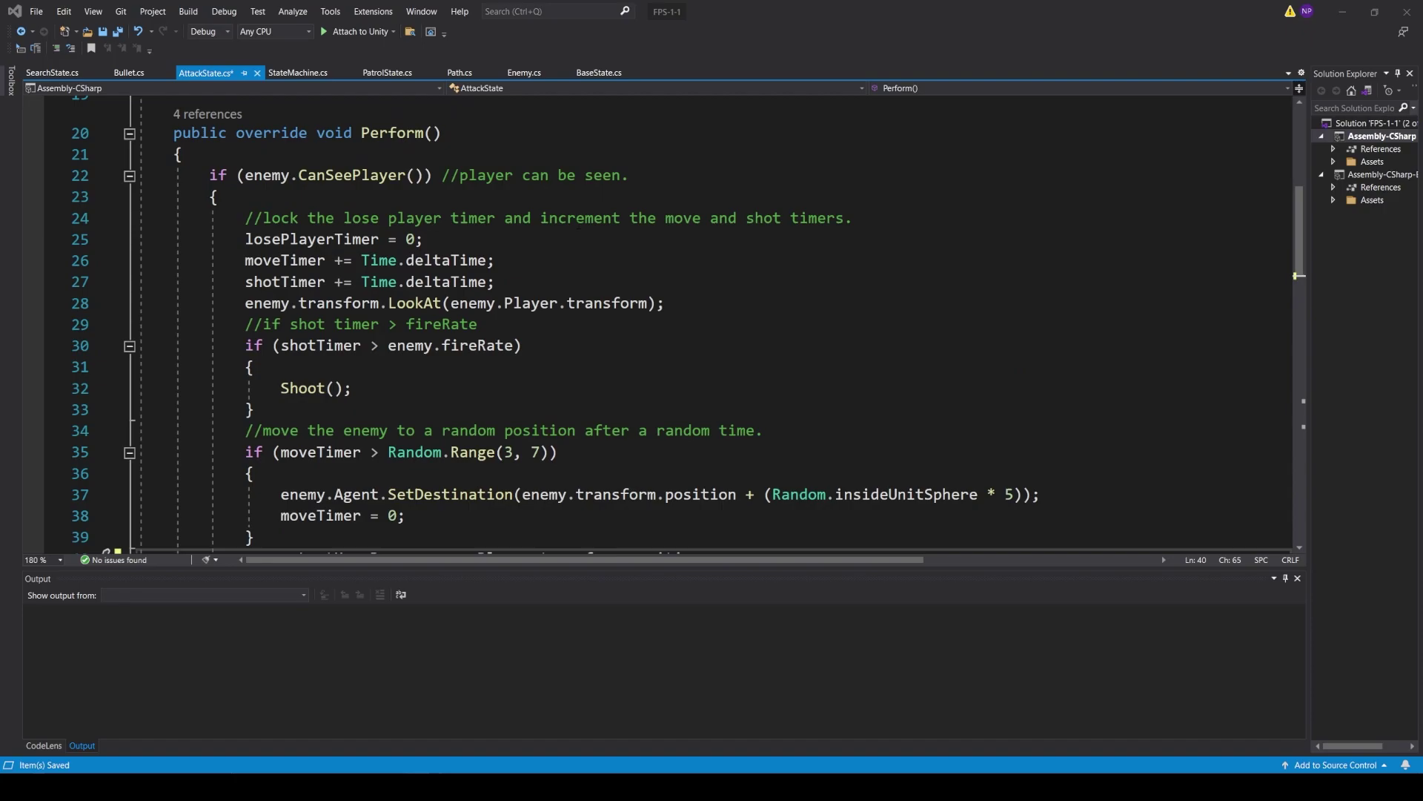
{"action": "scroll", "coordinate": [712, 322], "scroll_direction": "down", "scroll_amount": 1}
{"action": "scroll", "coordinate": [712, 323], "scroll_direction": "down", "scroll_amount": 1}
{"action": "scroll", "coordinate": [712, 324], "scroll_direction": "down", "scroll_amount": 1}
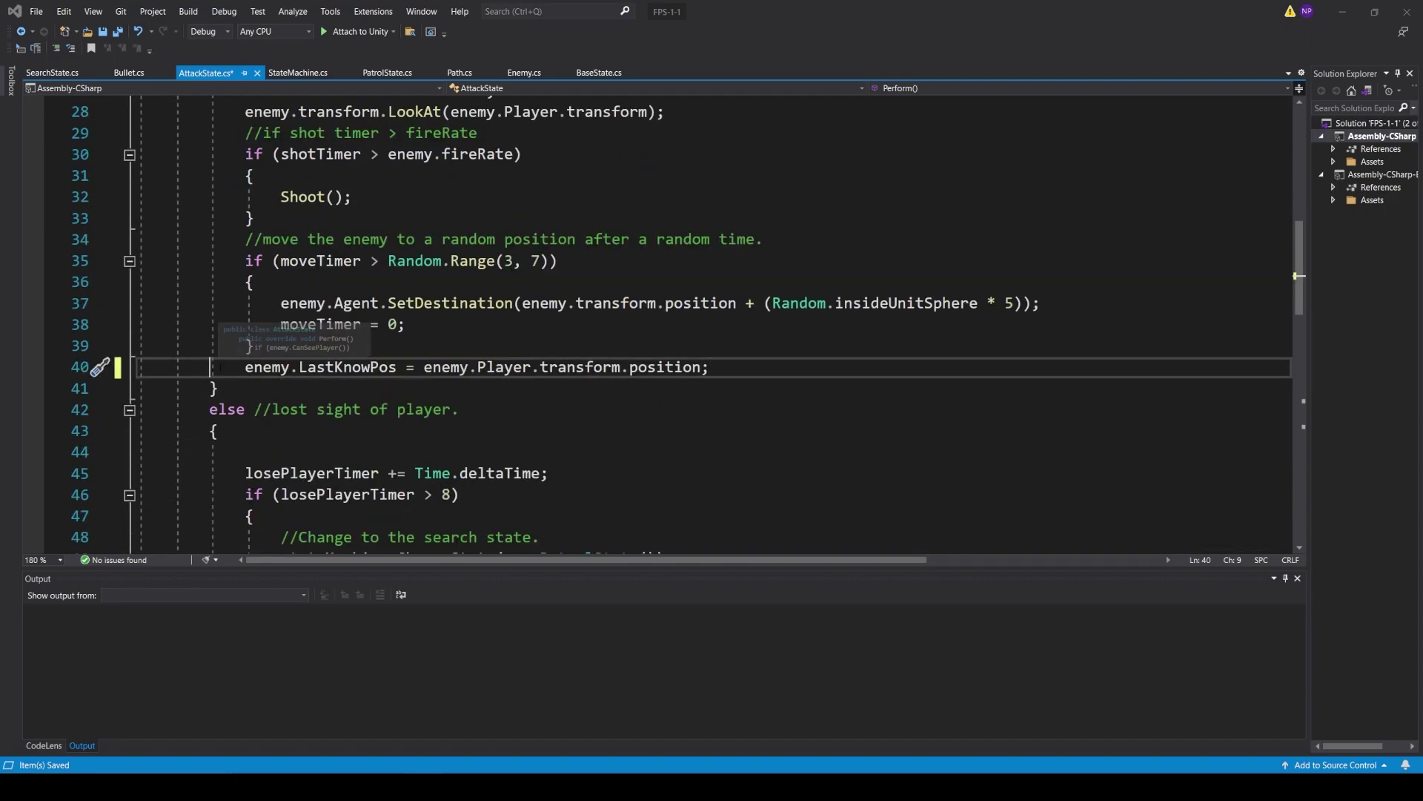
{"action": "left_click_drag", "start_coordinate": [221, 367], "coordinate": [719, 377]}
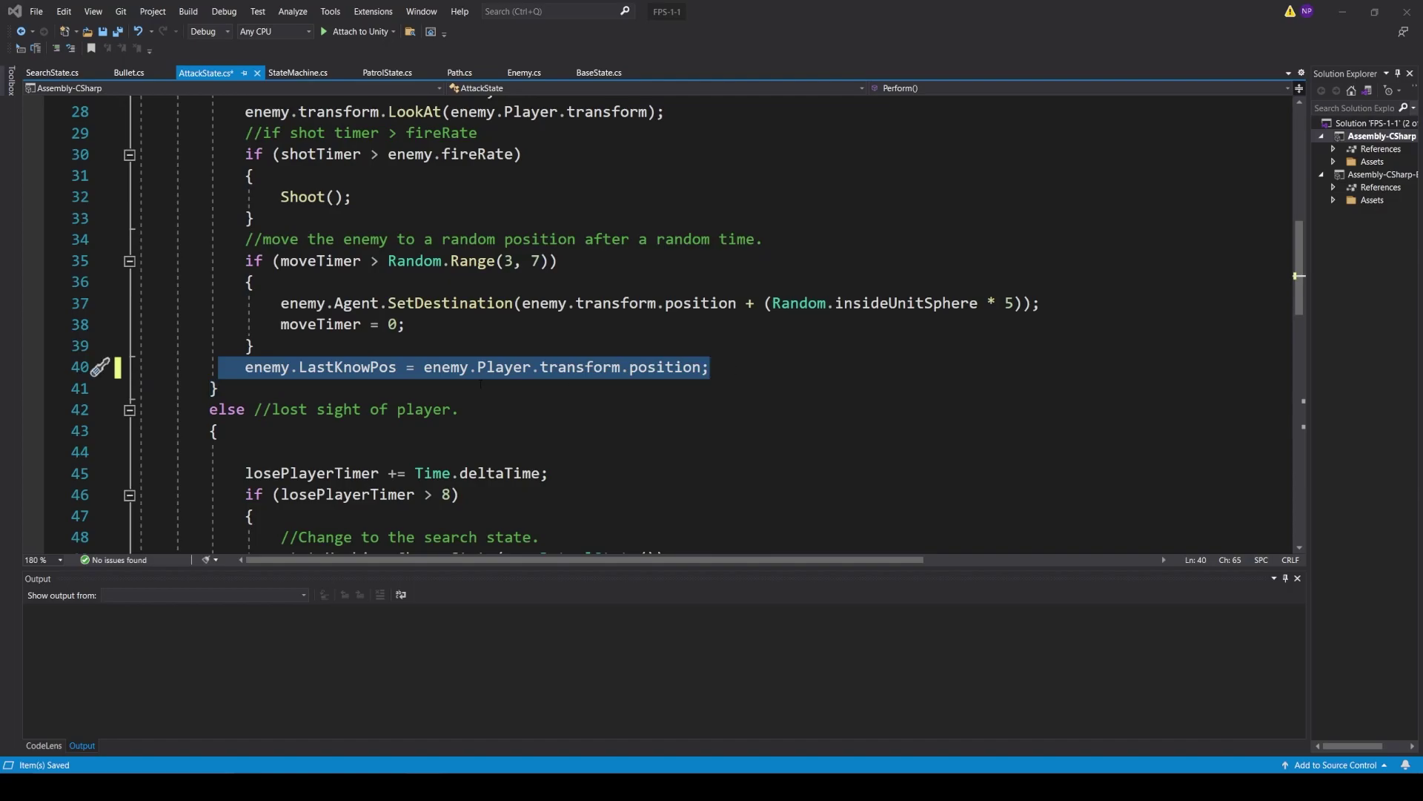
{"action": "left_click", "coordinate": [184, 346]}
{"action": "double_click", "coordinate": [348, 367]}
{"action": "scroll", "coordinate": [347, 239], "scroll_direction": "down", "scroll_amount": 2}
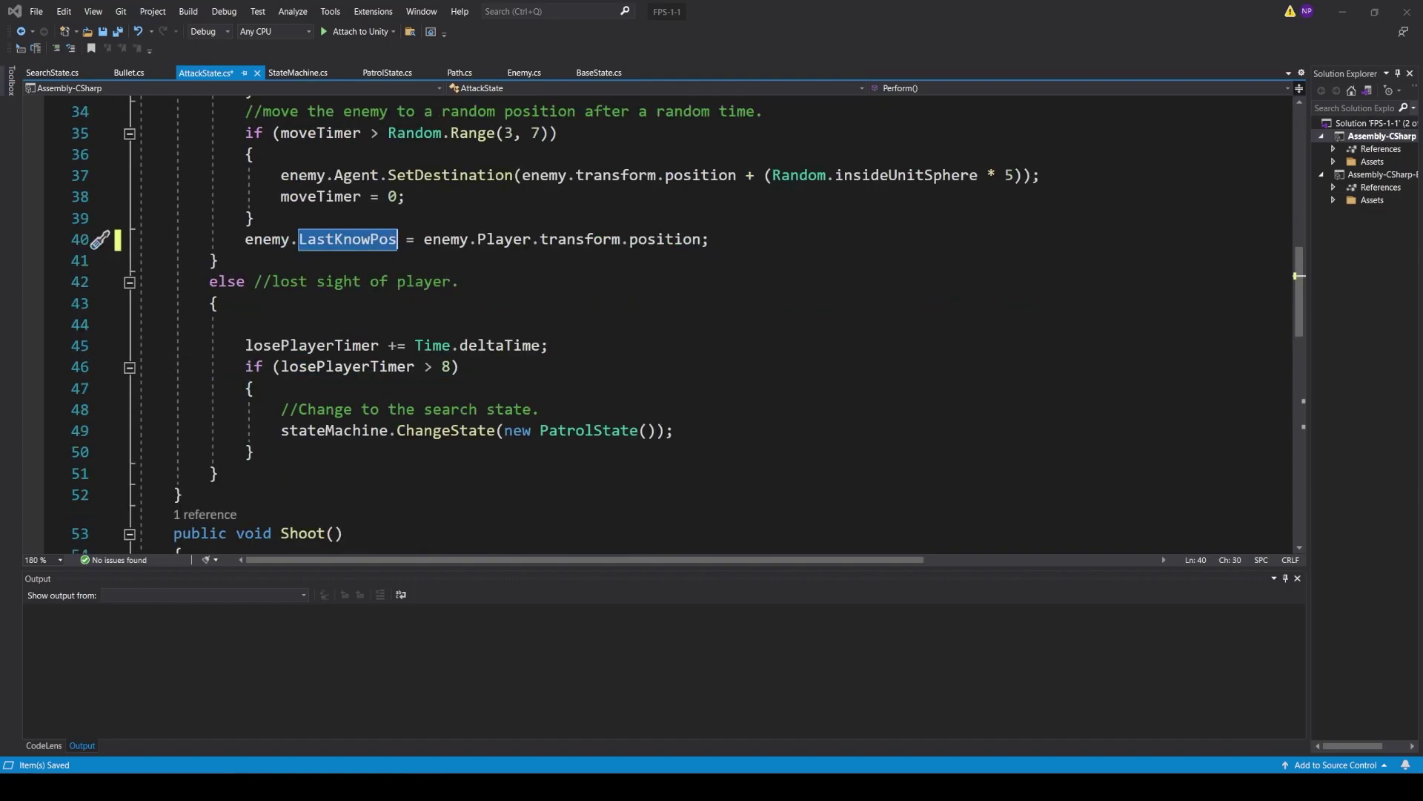
Change the line 49 ChangeState call from PatrolState to SearchState and save AttackState.cs
{"action": "left_click_drag", "start_coordinate": [263, 431], "coordinate": [665, 431]}
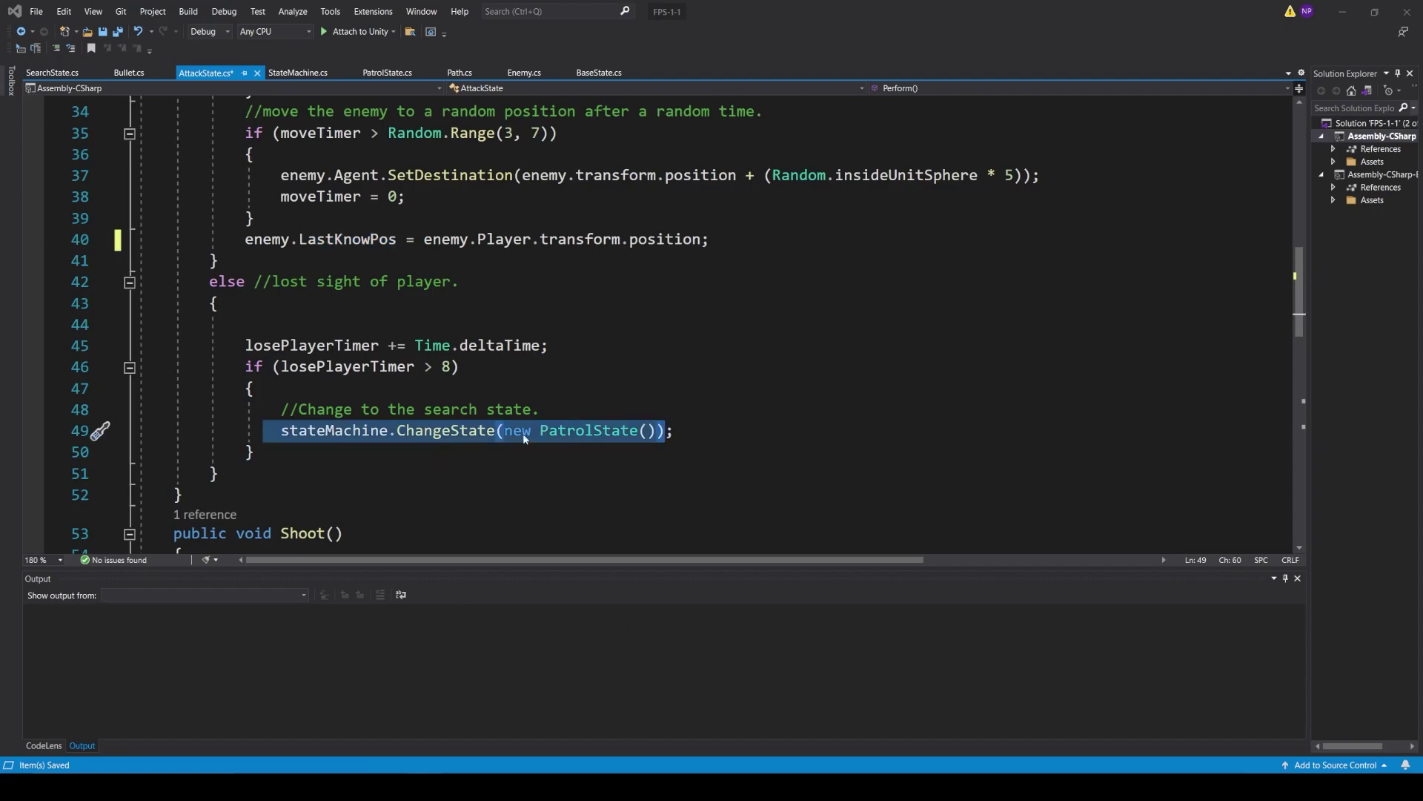
{"action": "left_click", "coordinate": [645, 431]}
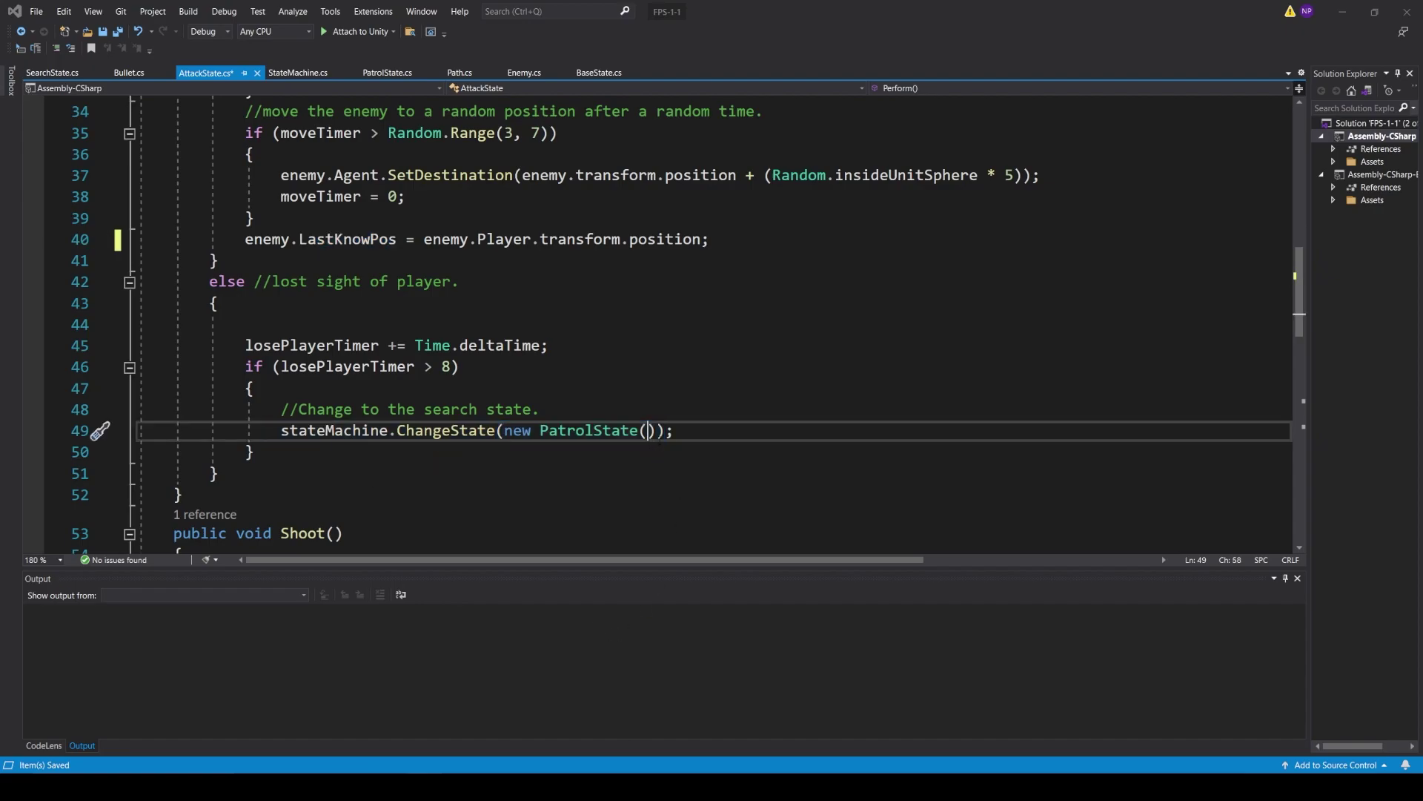
{"action": "double_click", "coordinate": [611, 430]}
{"action": "type", "text": "sear"}
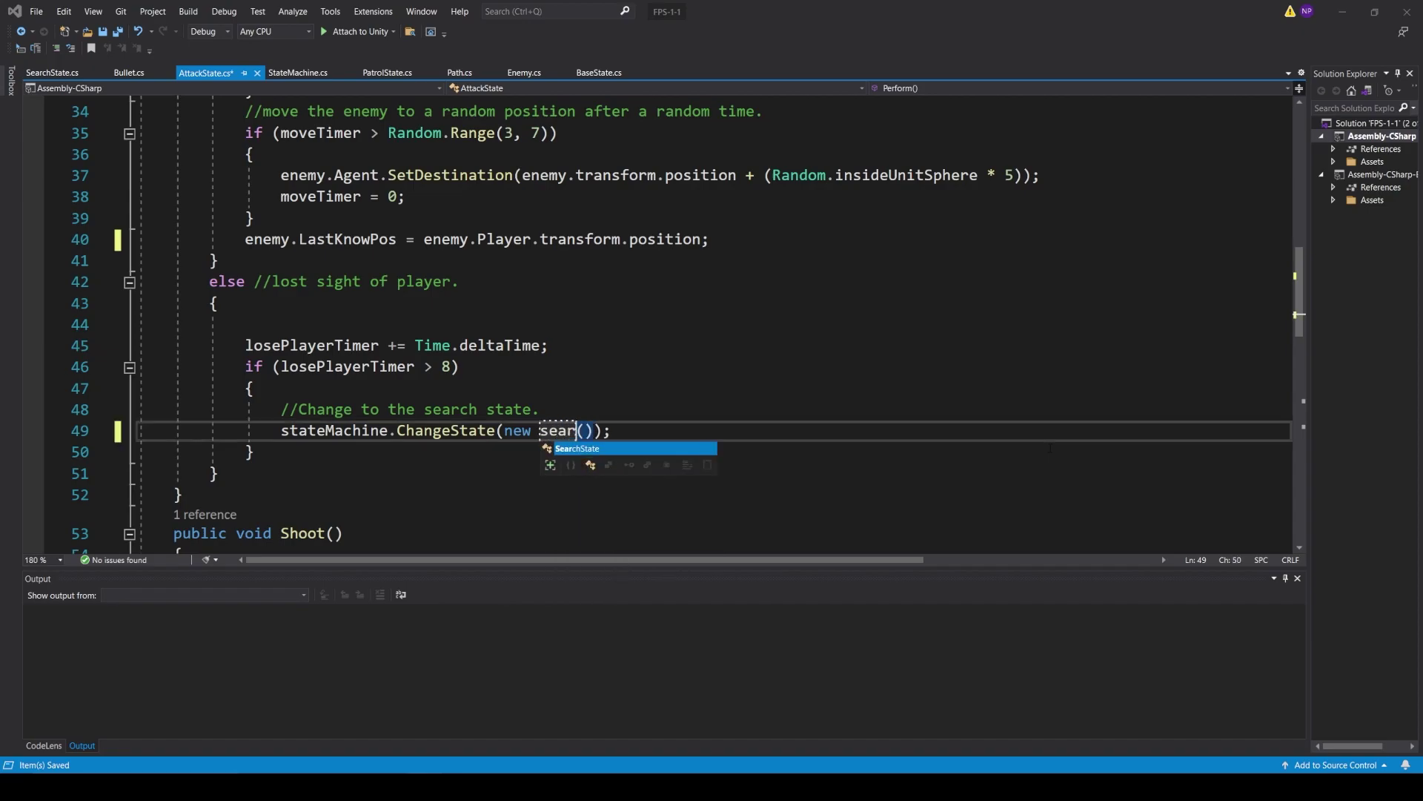
{"action": "key", "text": "Tab"}
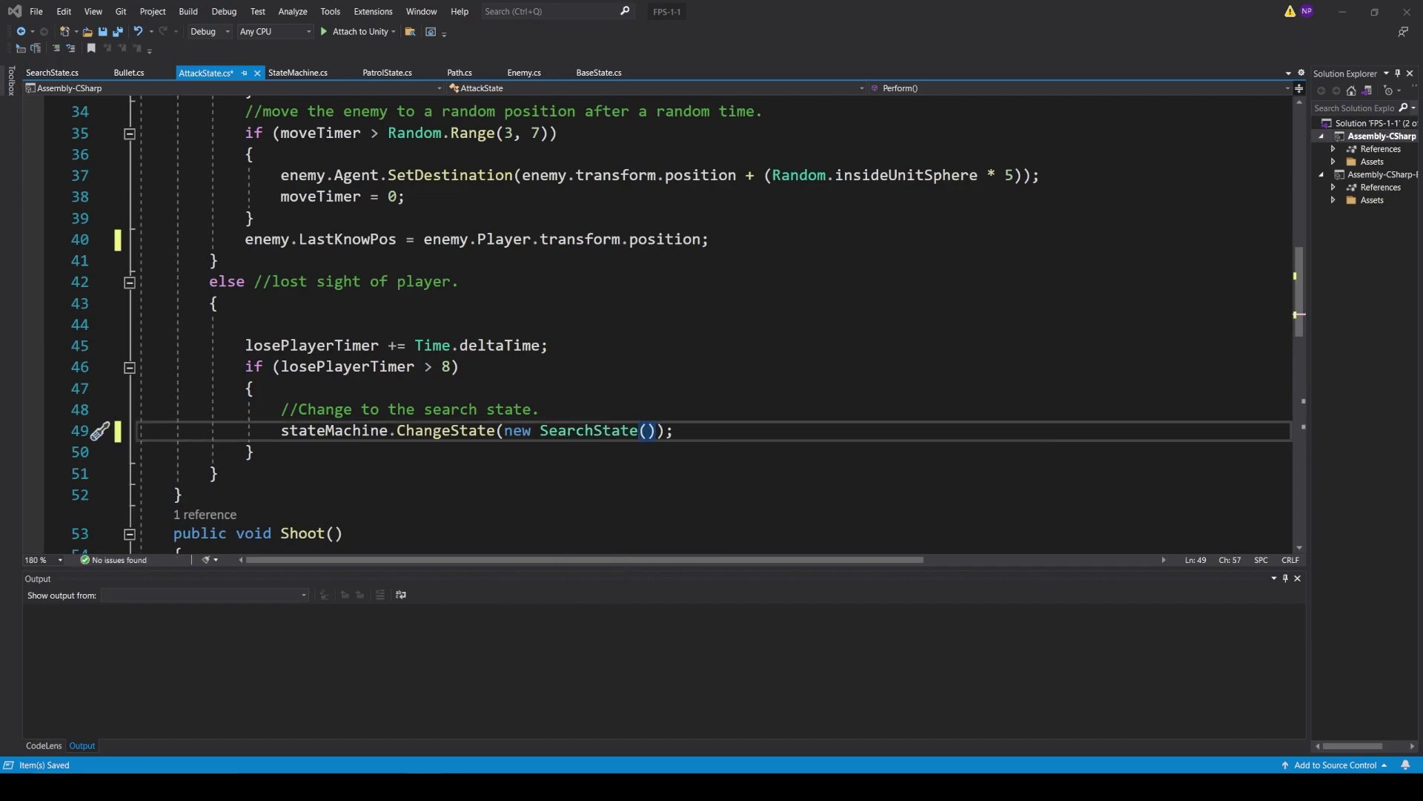
{"action": "key", "text": "Left"}
{"action": "key", "text": "Left"}
{"action": "key", "text": "Left"}
{"action": "key", "text": "ctrl+s"}
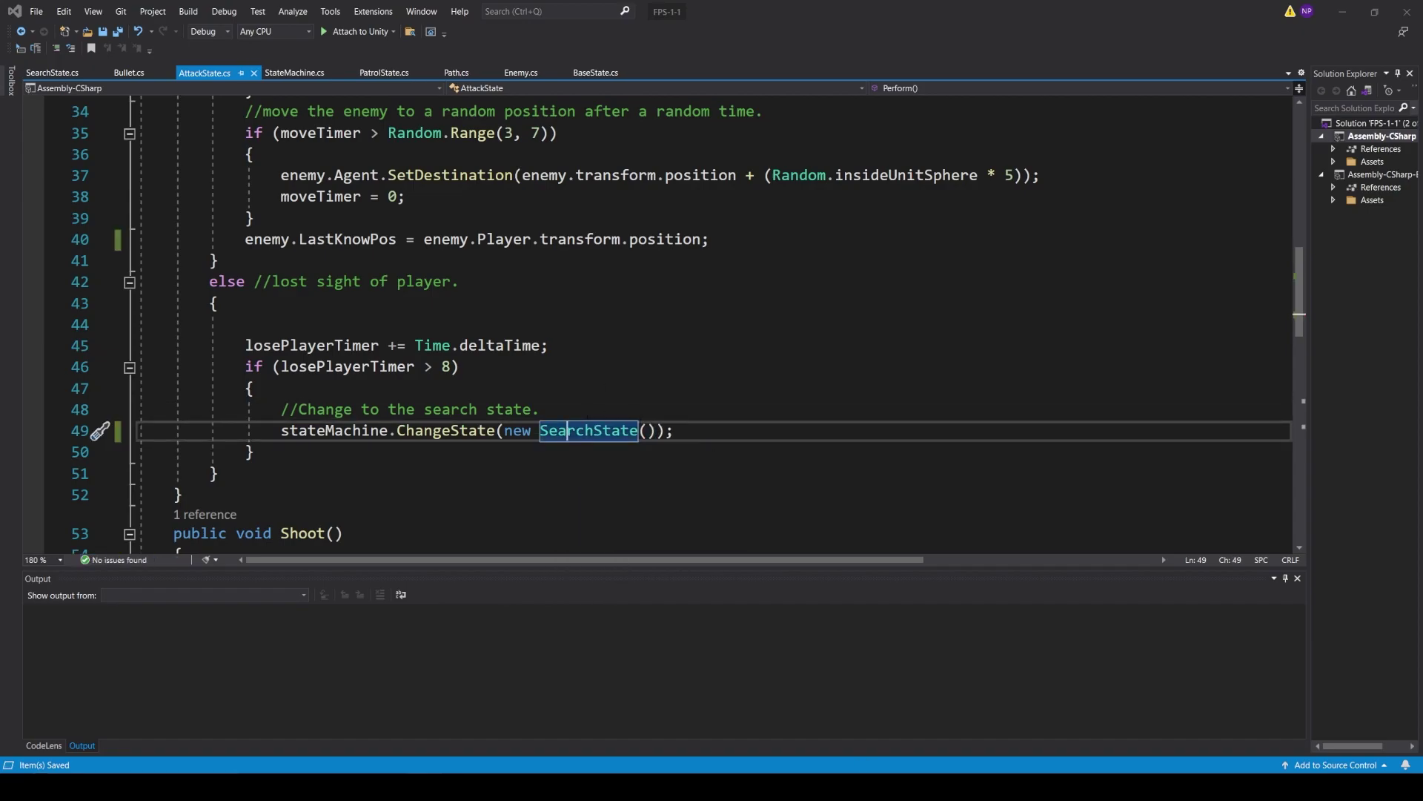
Add a private float searchTimer field and call enemy.Agent.SetDestination(enemy.LastKnowPos) in Enter
{"action": "left_click", "coordinate": [51, 72]}
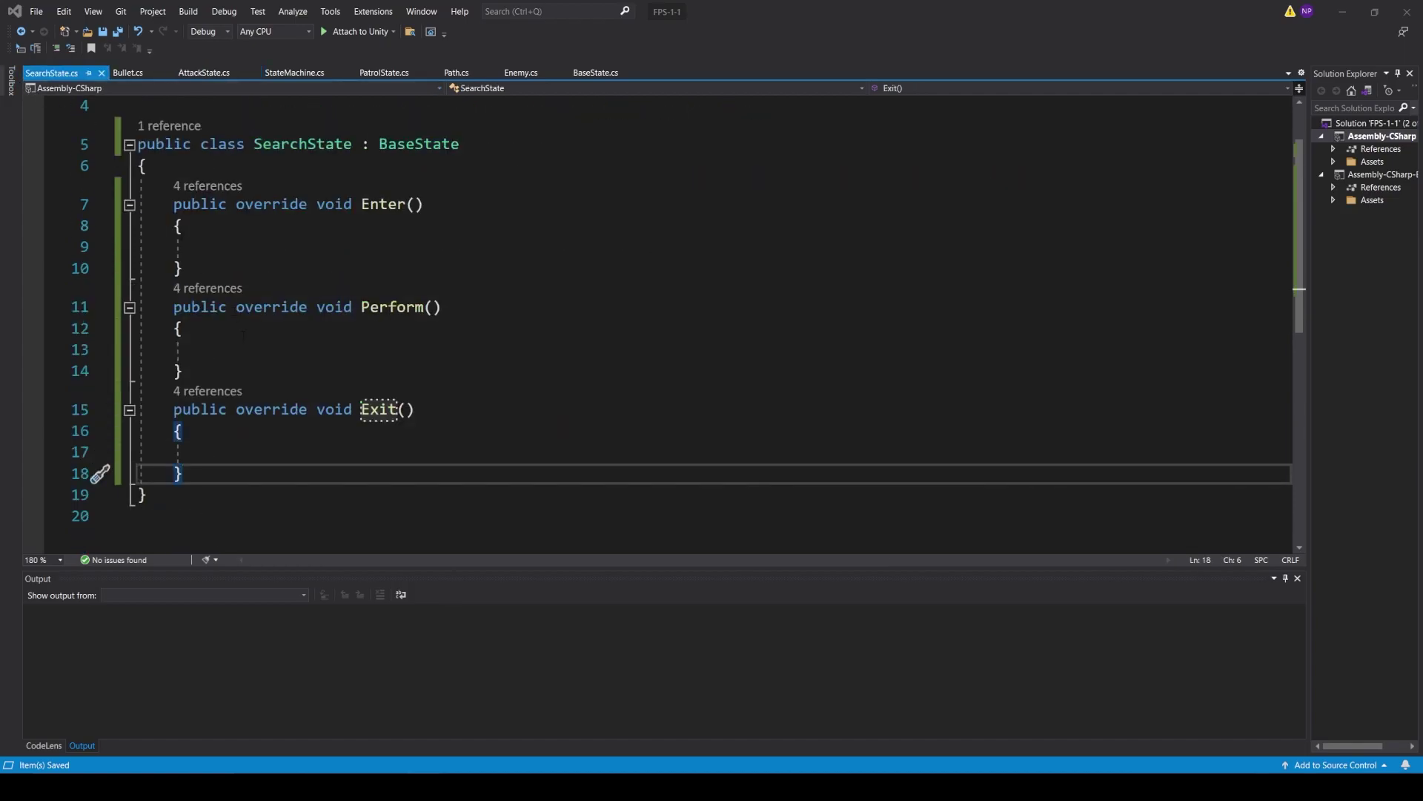
{"action": "left_click", "coordinate": [183, 169]}
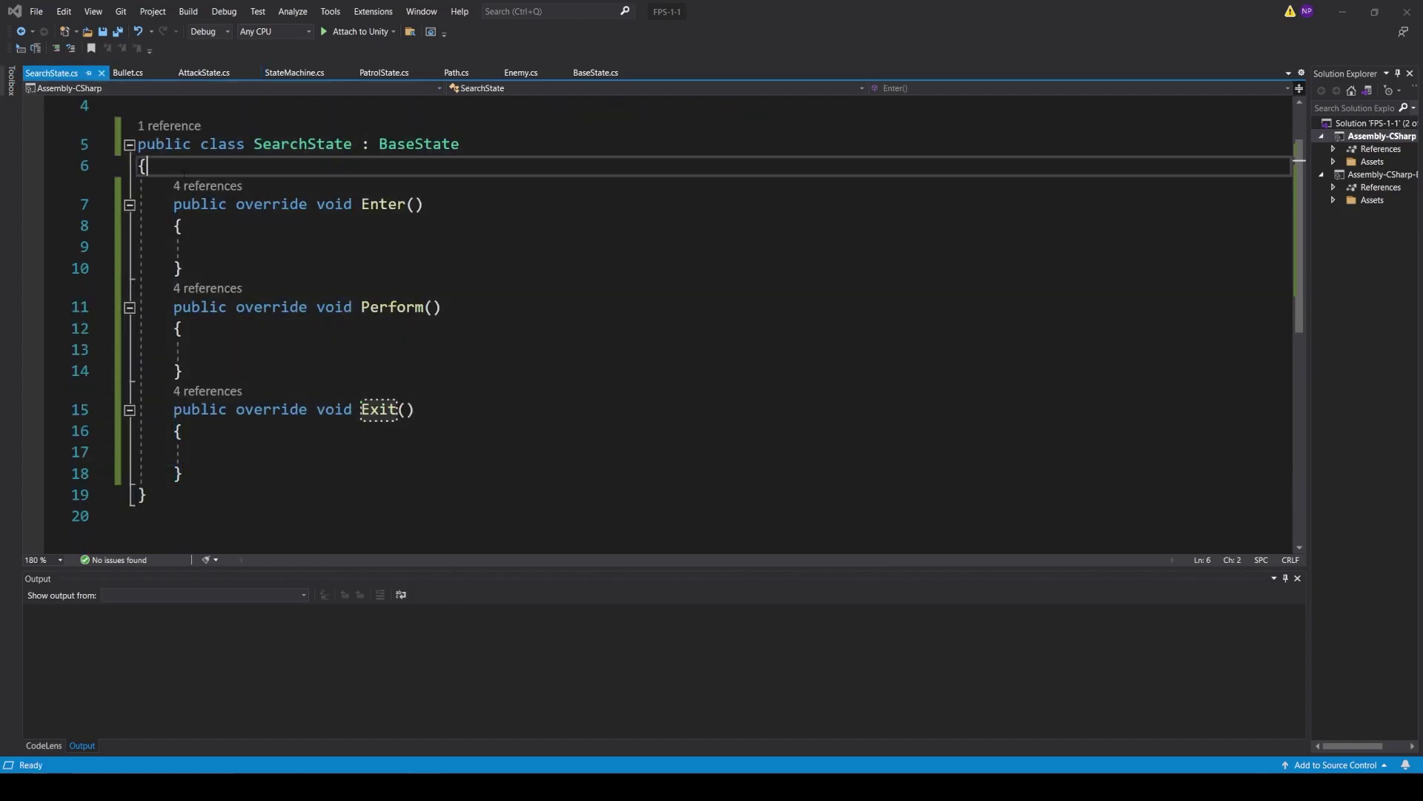
{"action": "key", "text": "Return"}
{"action": "type", "text": "private "}
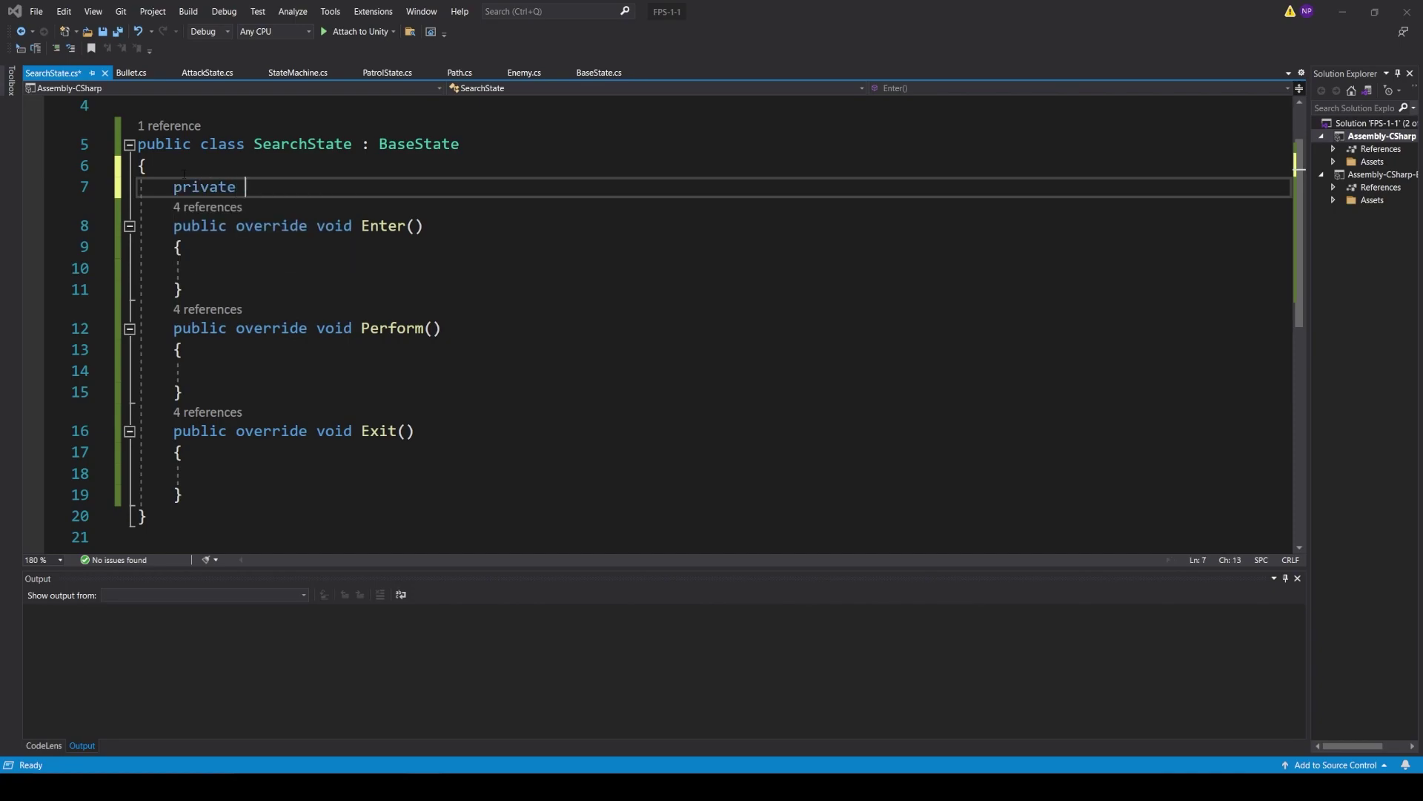
{"action": "type", "text": "float sear"}
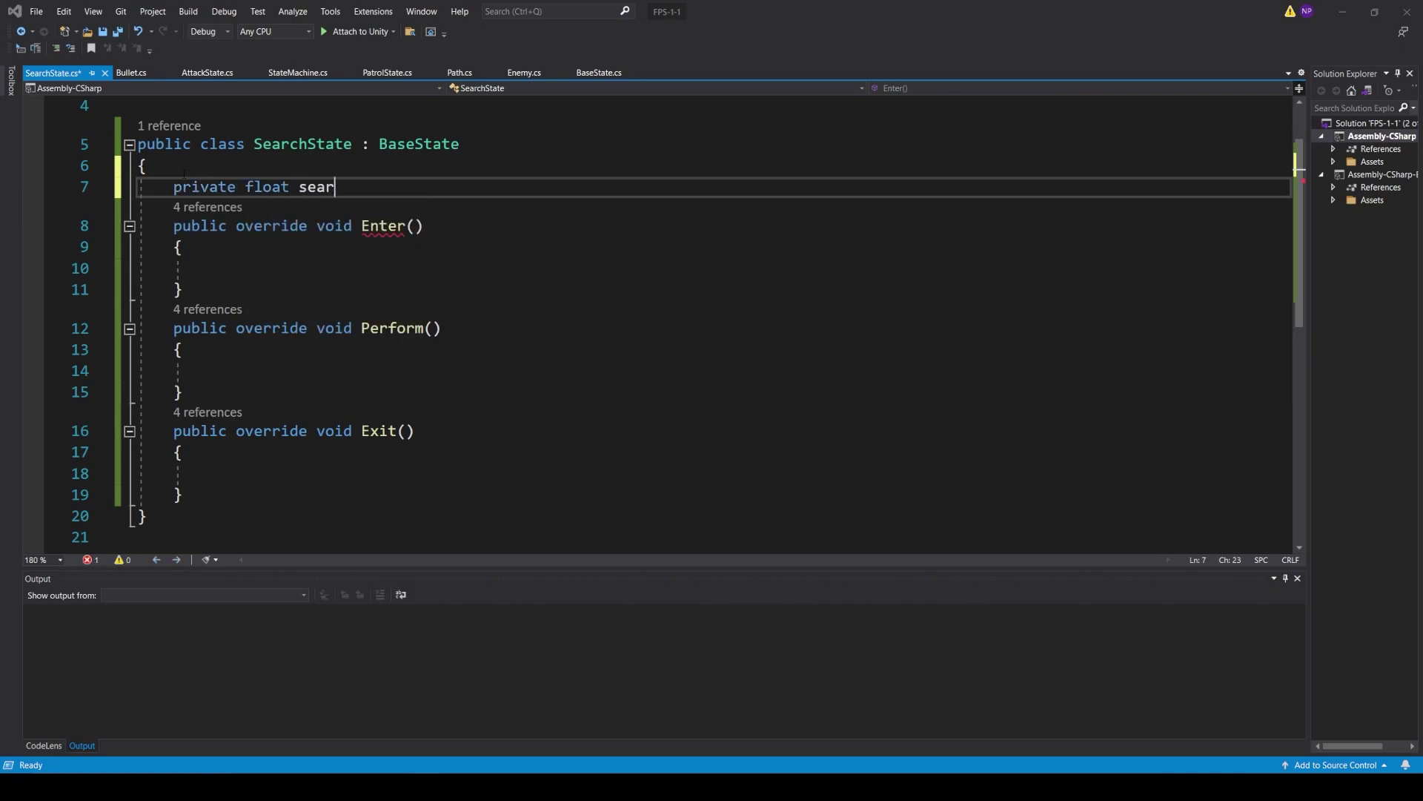
{"action": "type", "text": "chTimer"}
{"action": "type", "text": "hTimer;"}
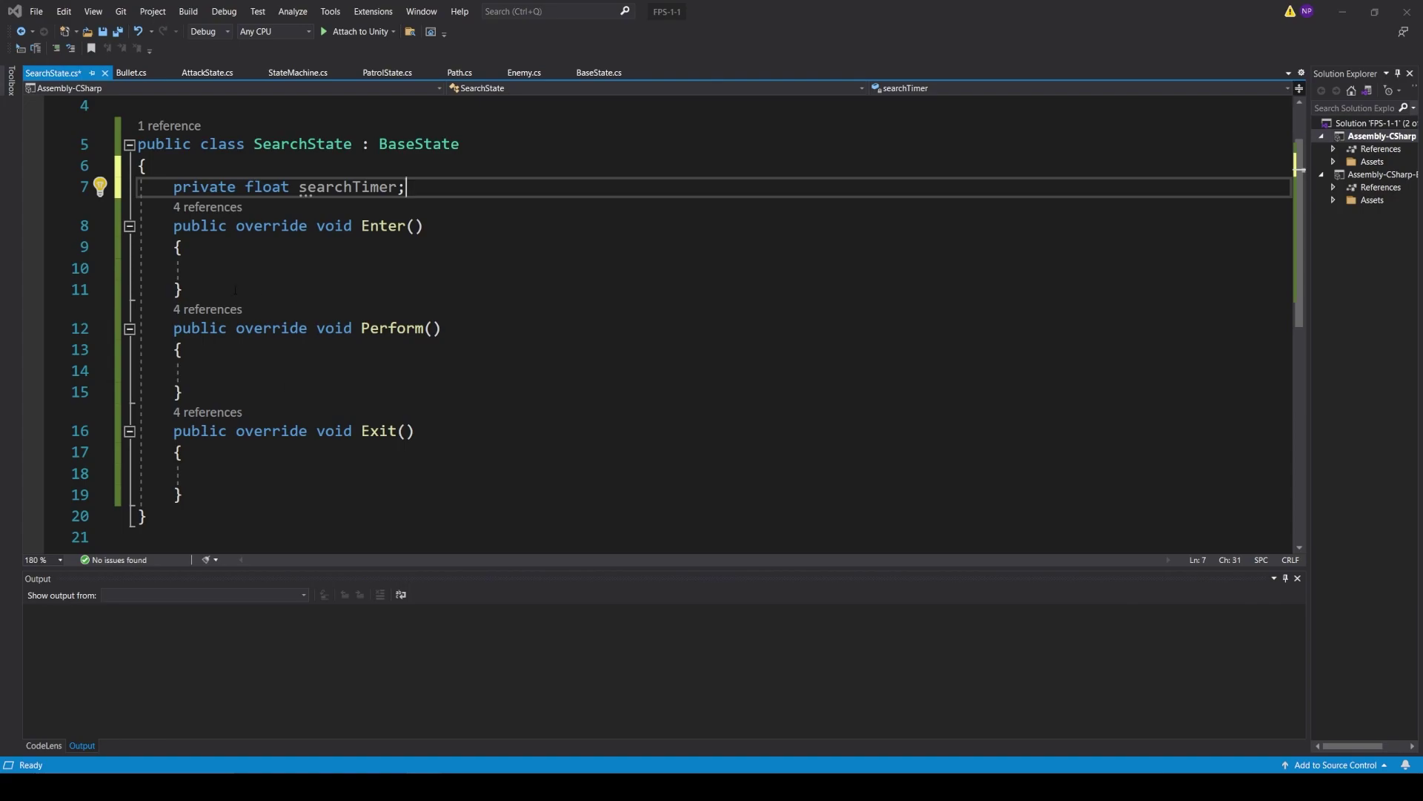
{"action": "key", "text": "Down"}
{"action": "key", "text": "Down"}
{"action": "key", "text": "Down"}
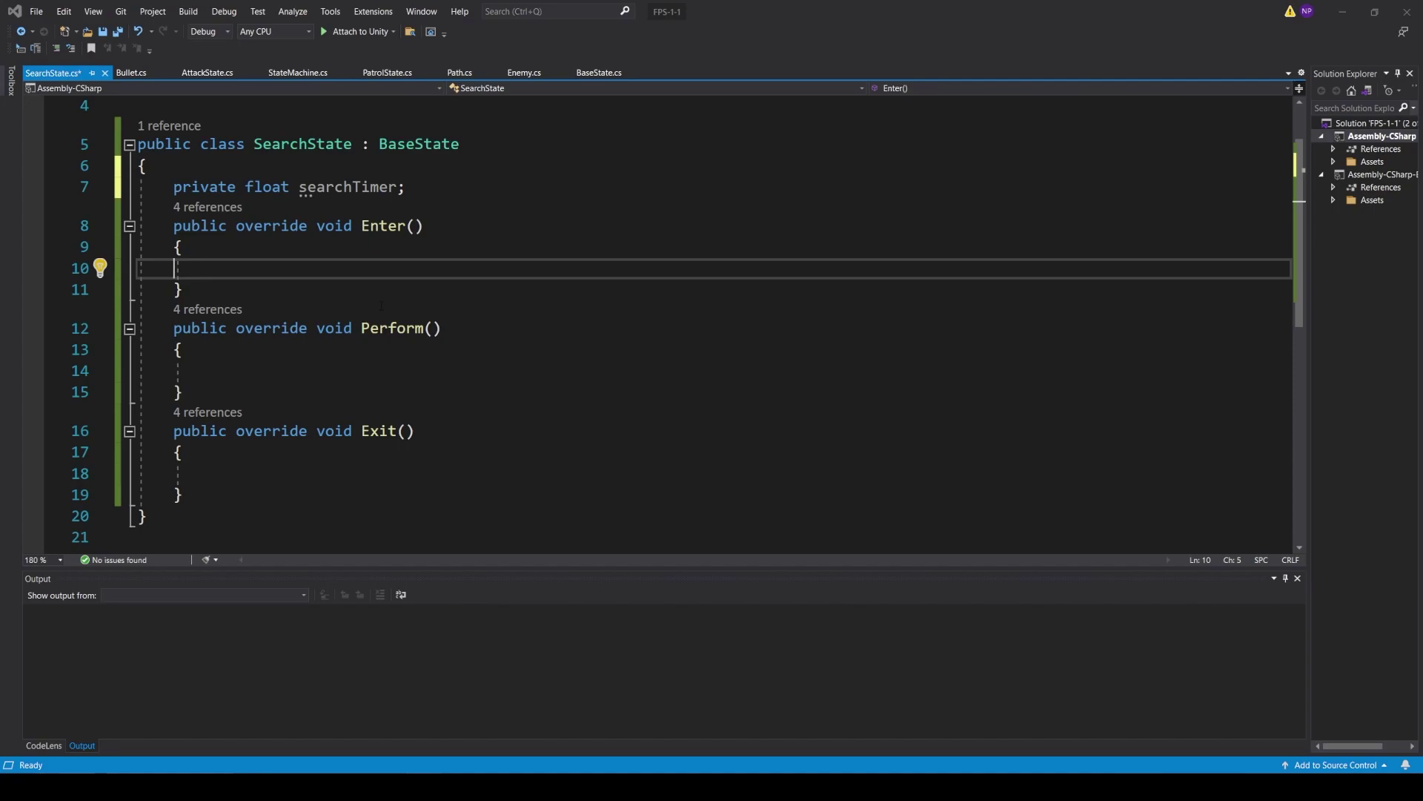
{"action": "key", "text": "Tab"}
{"action": "type", "text": "enemy.age"}
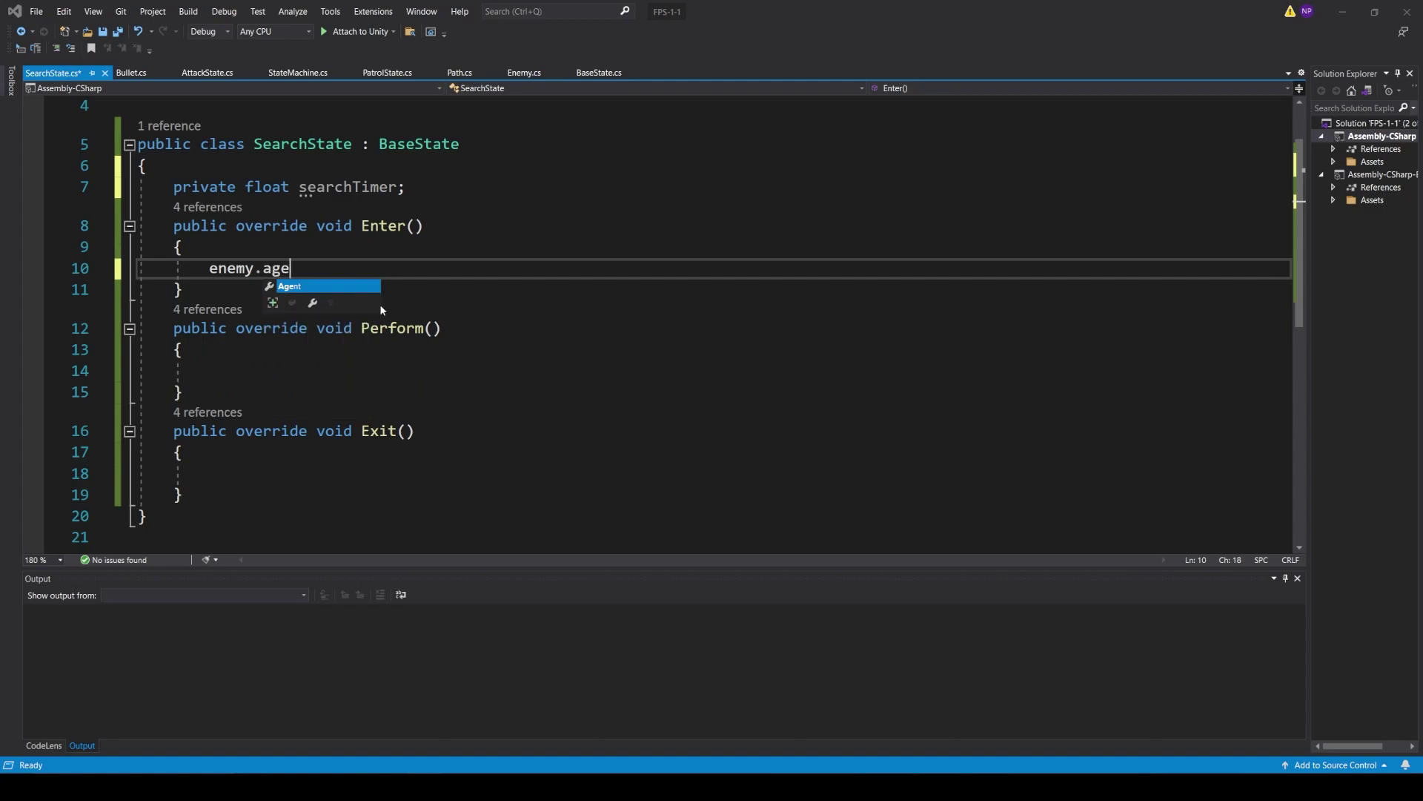
{"action": "type", "text": ".setd"}
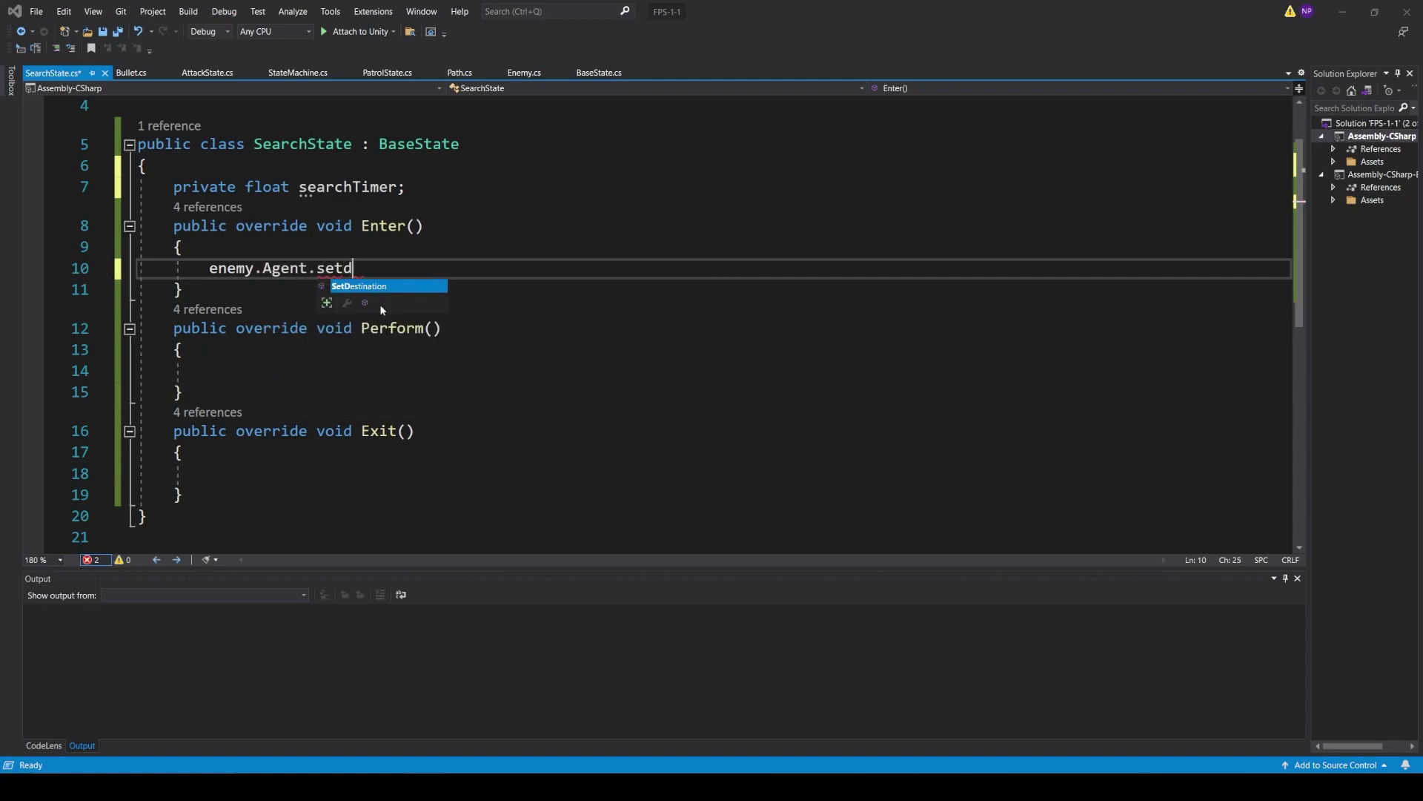
{"action": "key", "text": "Tab"}
{"action": "type", "text": "(enemy.la"}
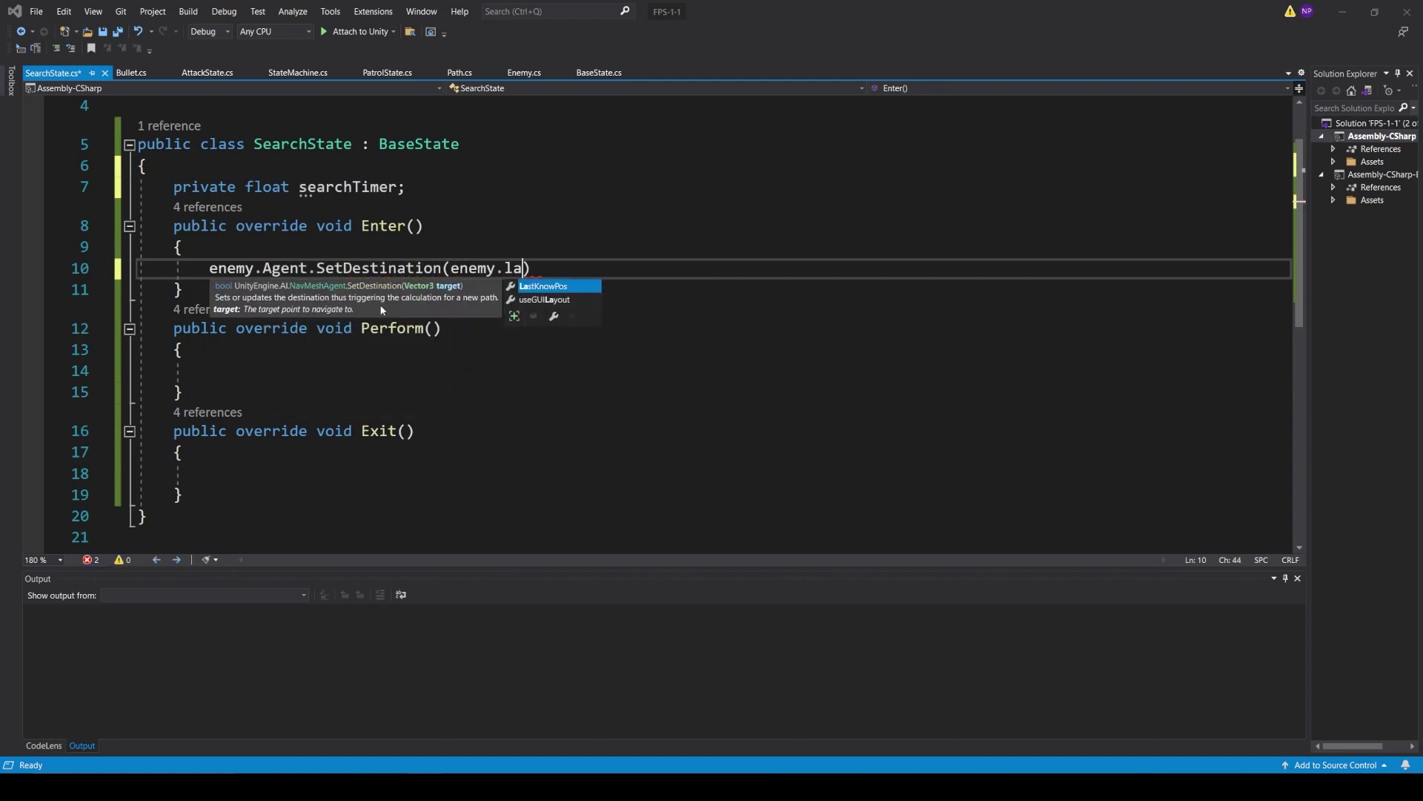
{"action": "key", "text": "Tab"}
{"action": "key", "text": "Right"}
{"action": "type", "text": ";"}
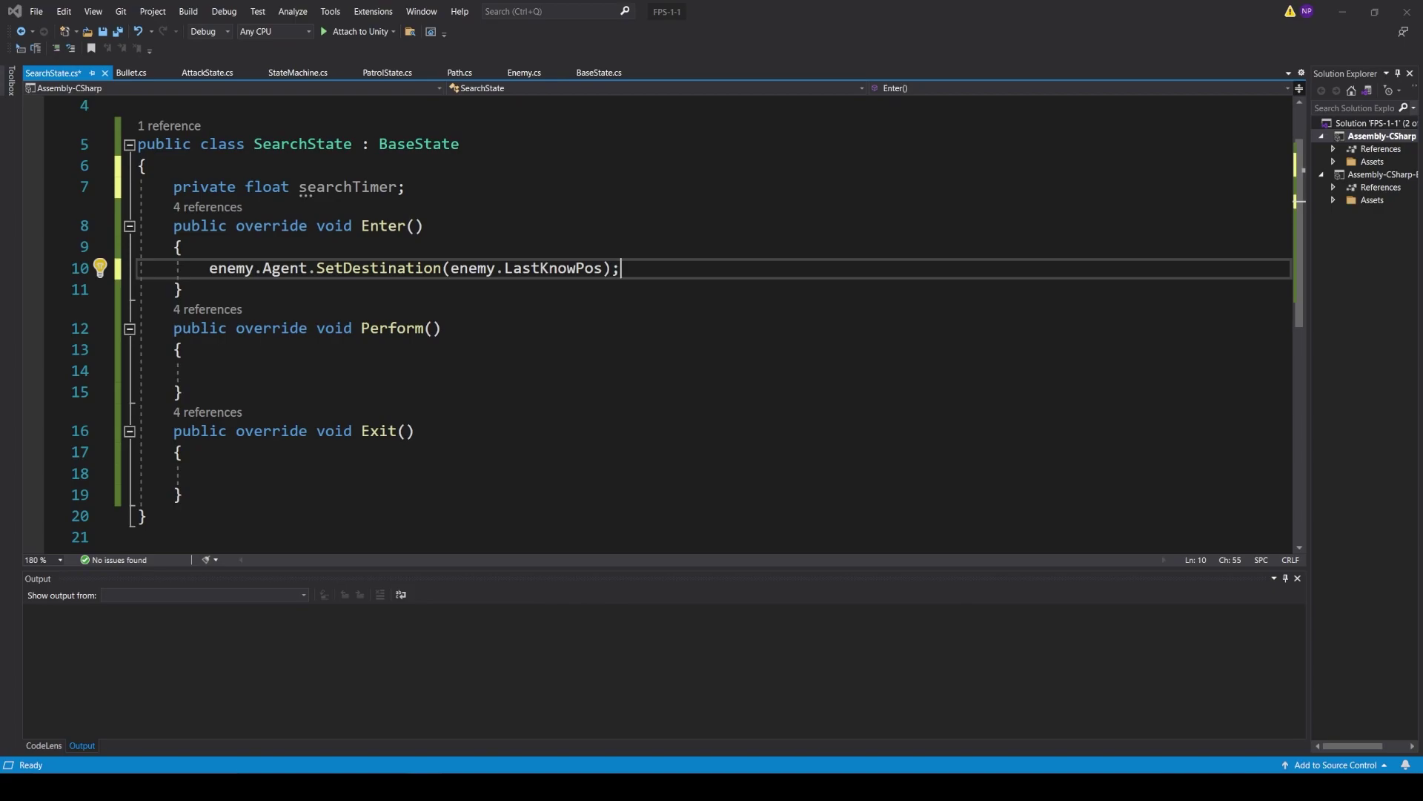
In Perform, switch to a new AttackState when CanSeePlayer() is true
{"action": "key", "text": "Down"}
{"action": "key", "text": "Down"}
{"action": "key", "text": "Down"}
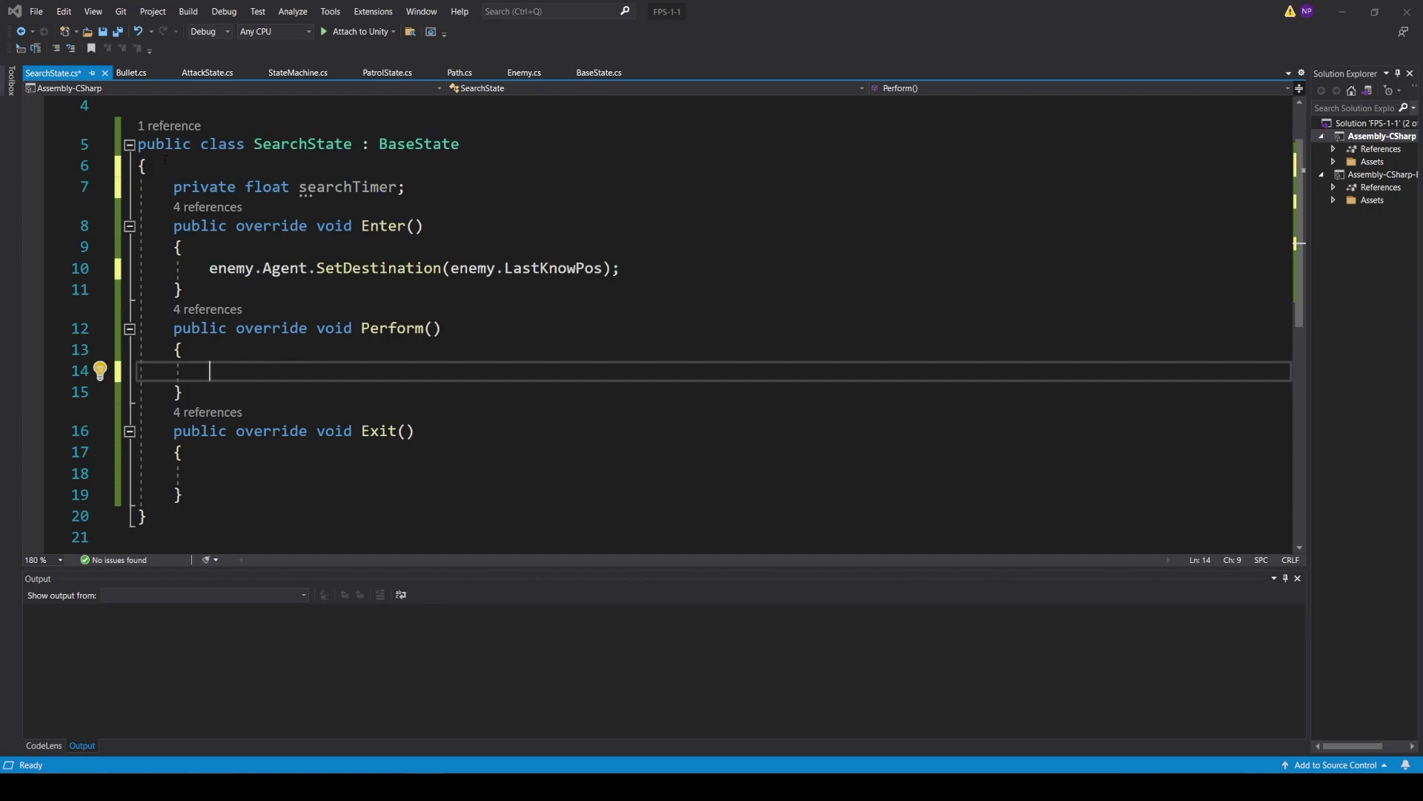
{"action": "type", "text": "if(ene"}
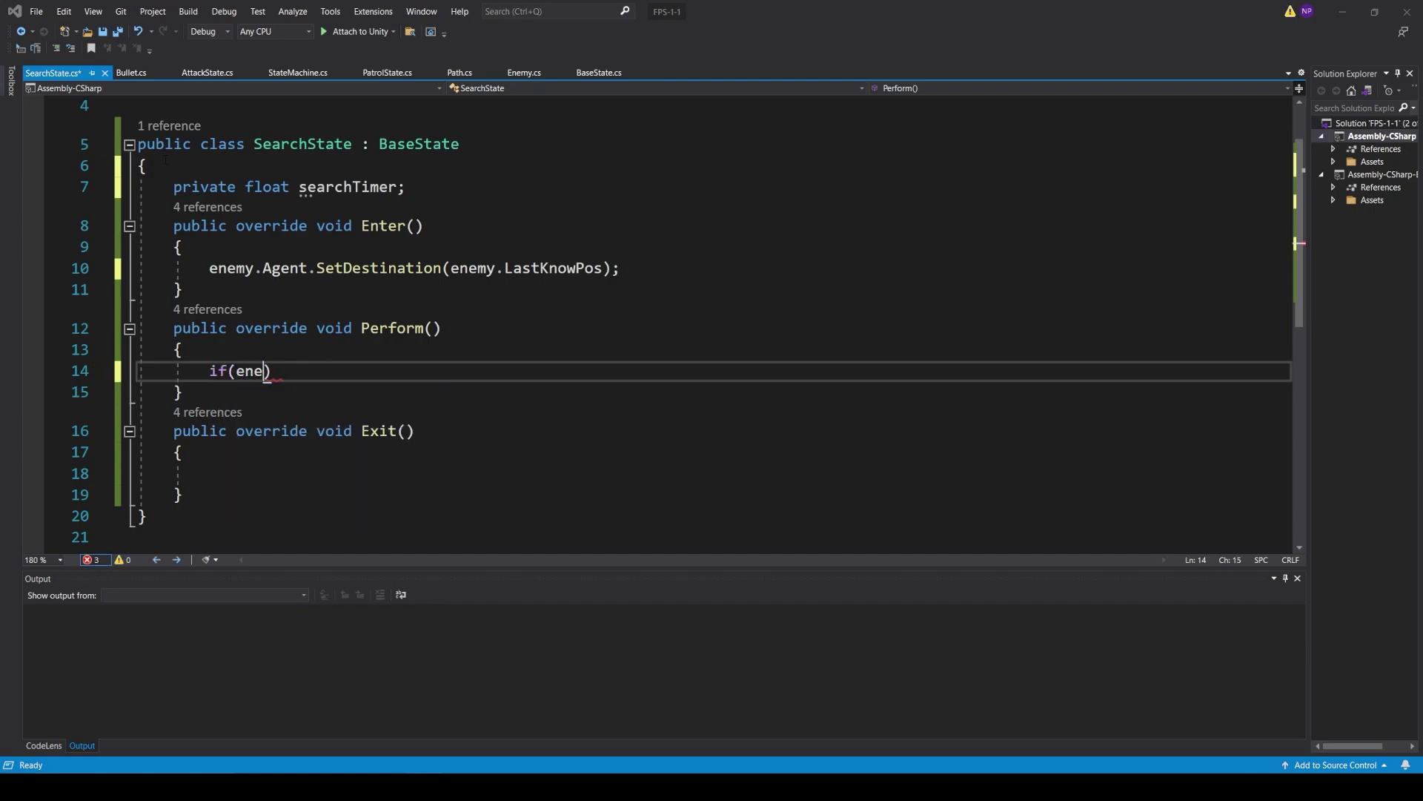
{"action": "type", "text": "my.cans"}
{"action": "key", "text": "Tab"}
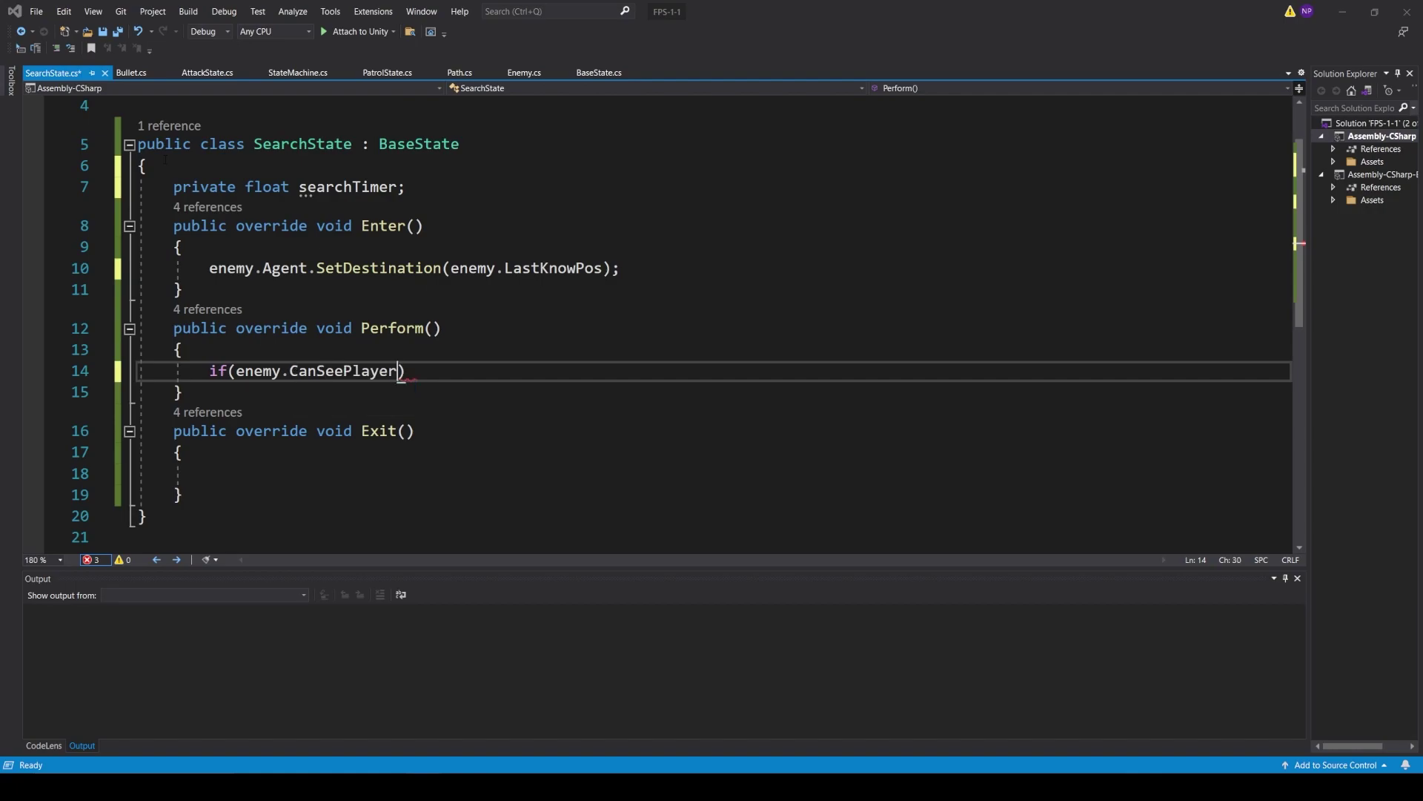
{"action": "type", "text": "()"}
{"action": "type", "text": ")"}
{"action": "key", "text": "Return"}
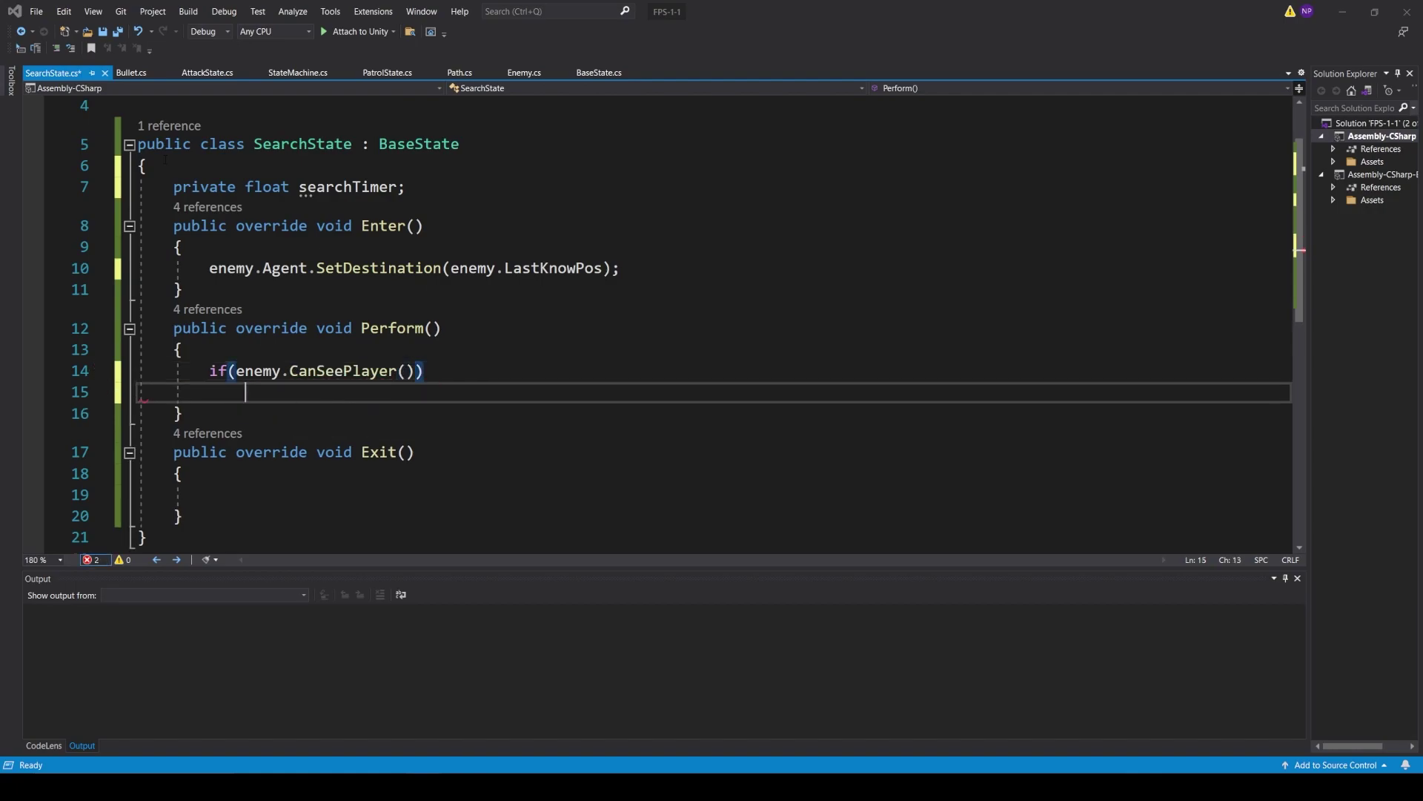
{"action": "type", "text": "st"}
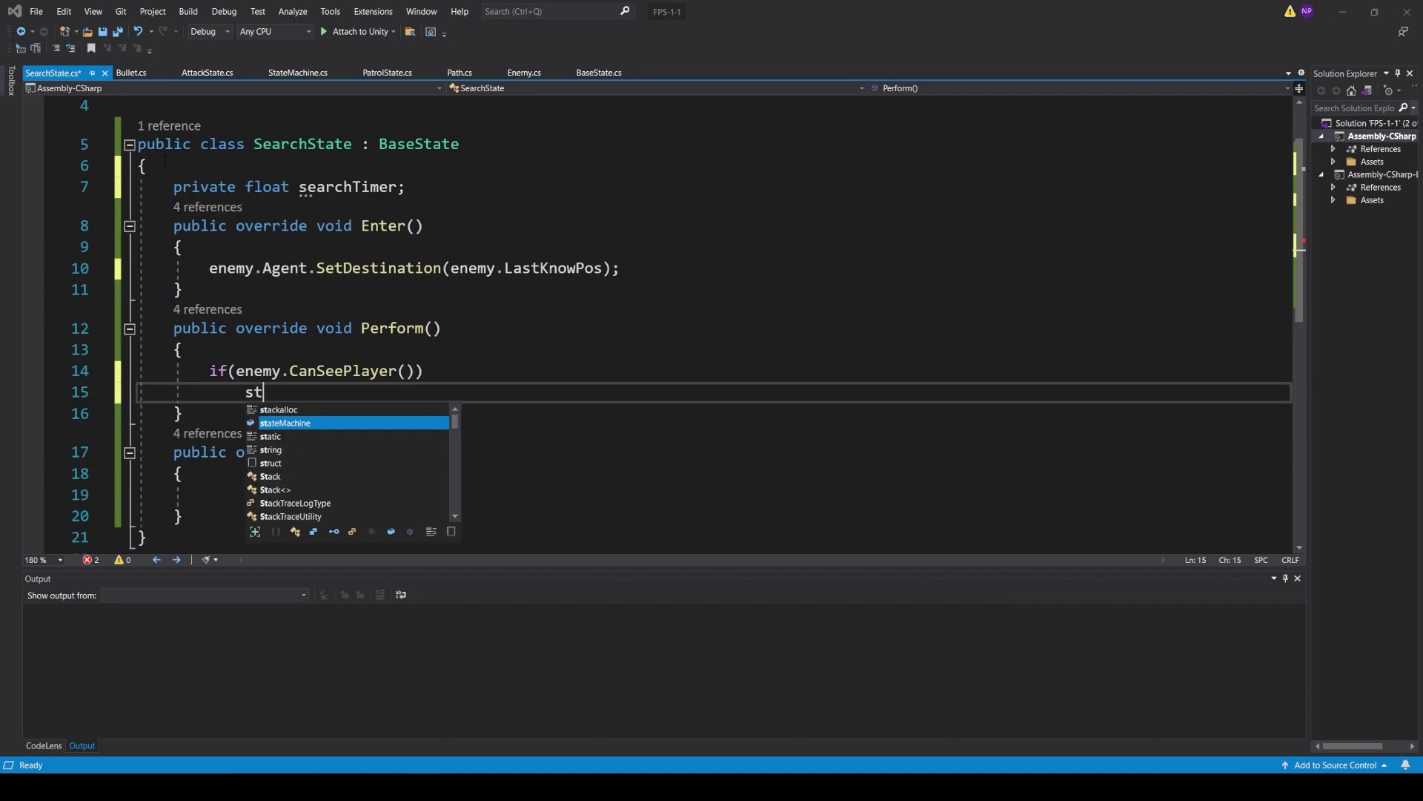
{"action": "type", "text": "ateMachine."}
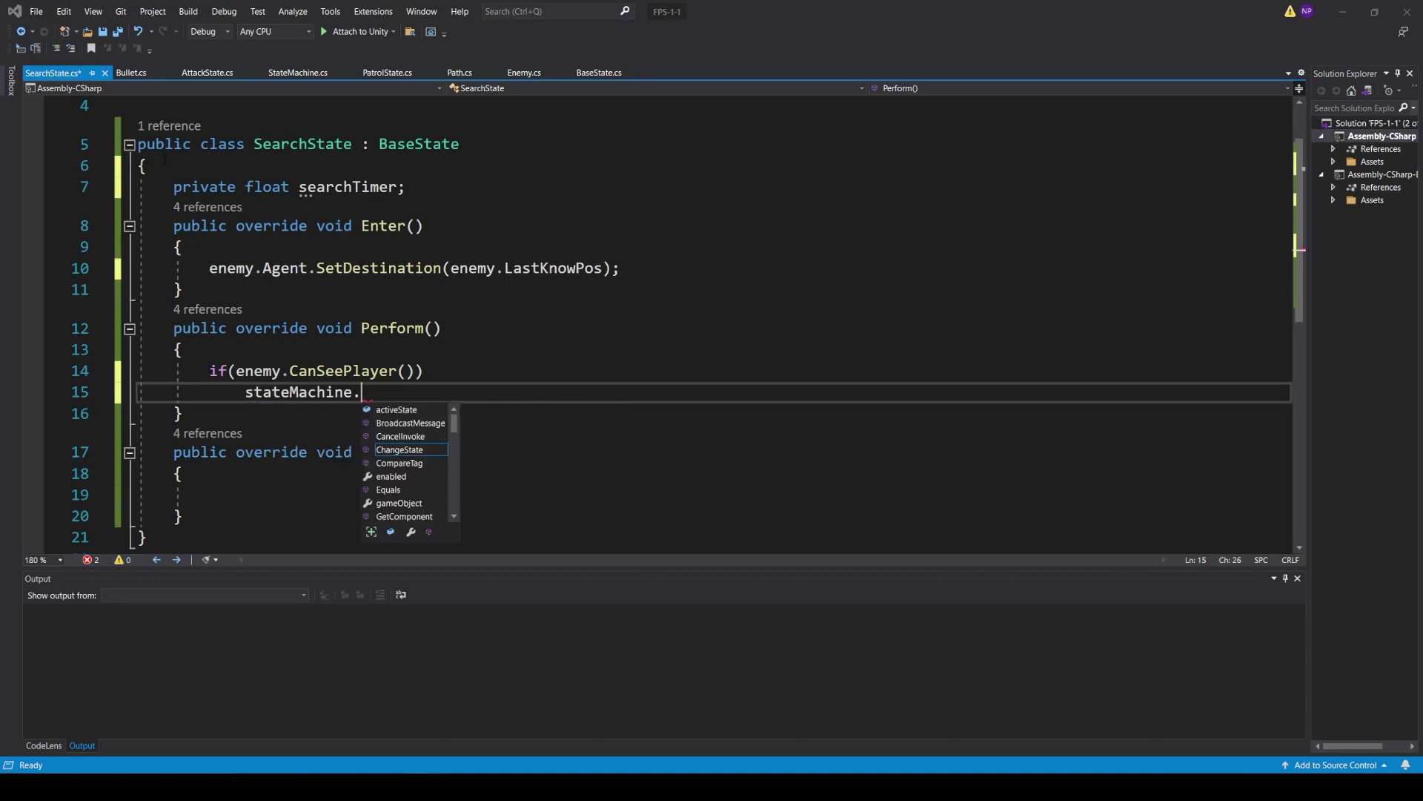
{"action": "type", "text": "cha"}
{"action": "key", "text": "Tab"}
{"action": "type", "text": "("}
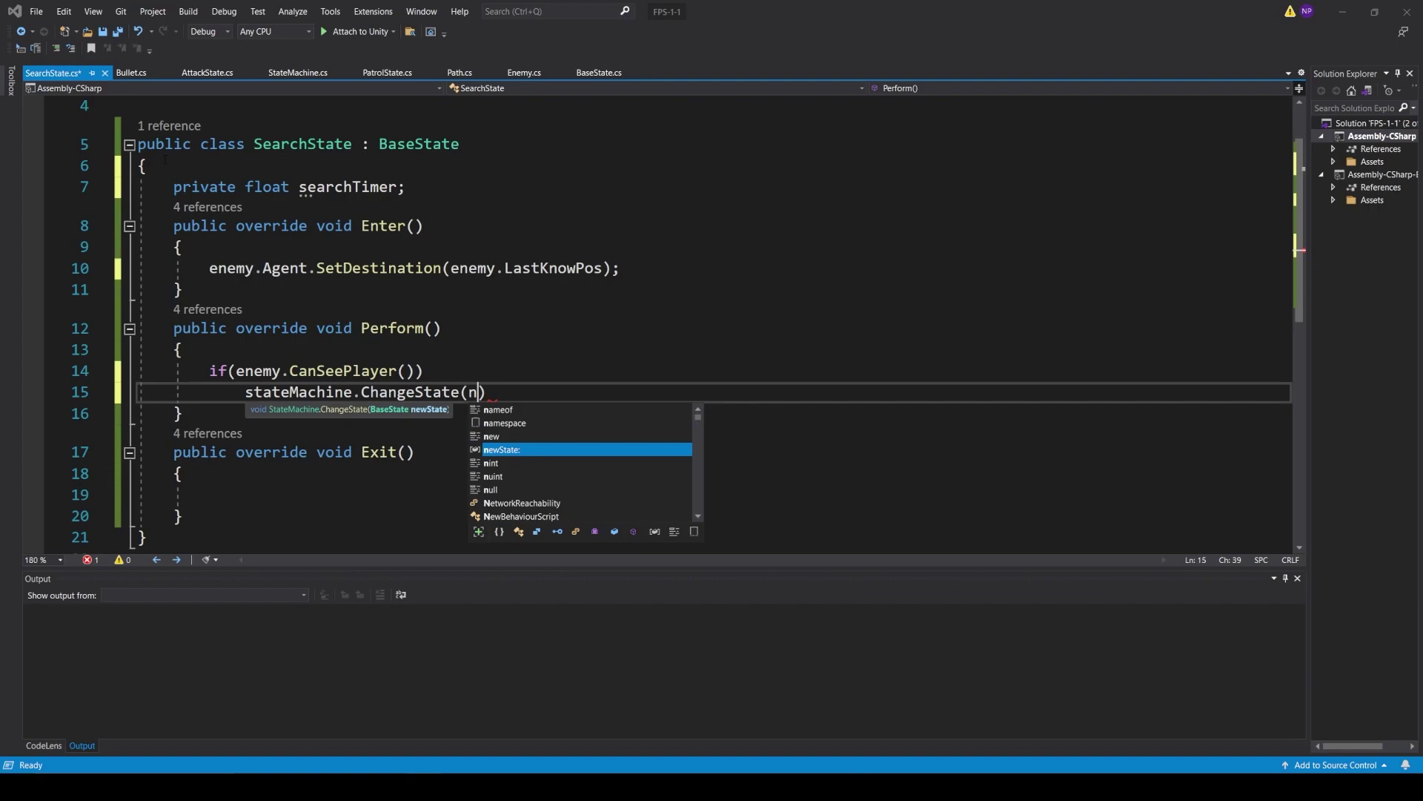
{"action": "type", "text": "new atta"}
{"action": "key", "text": "Tab"}
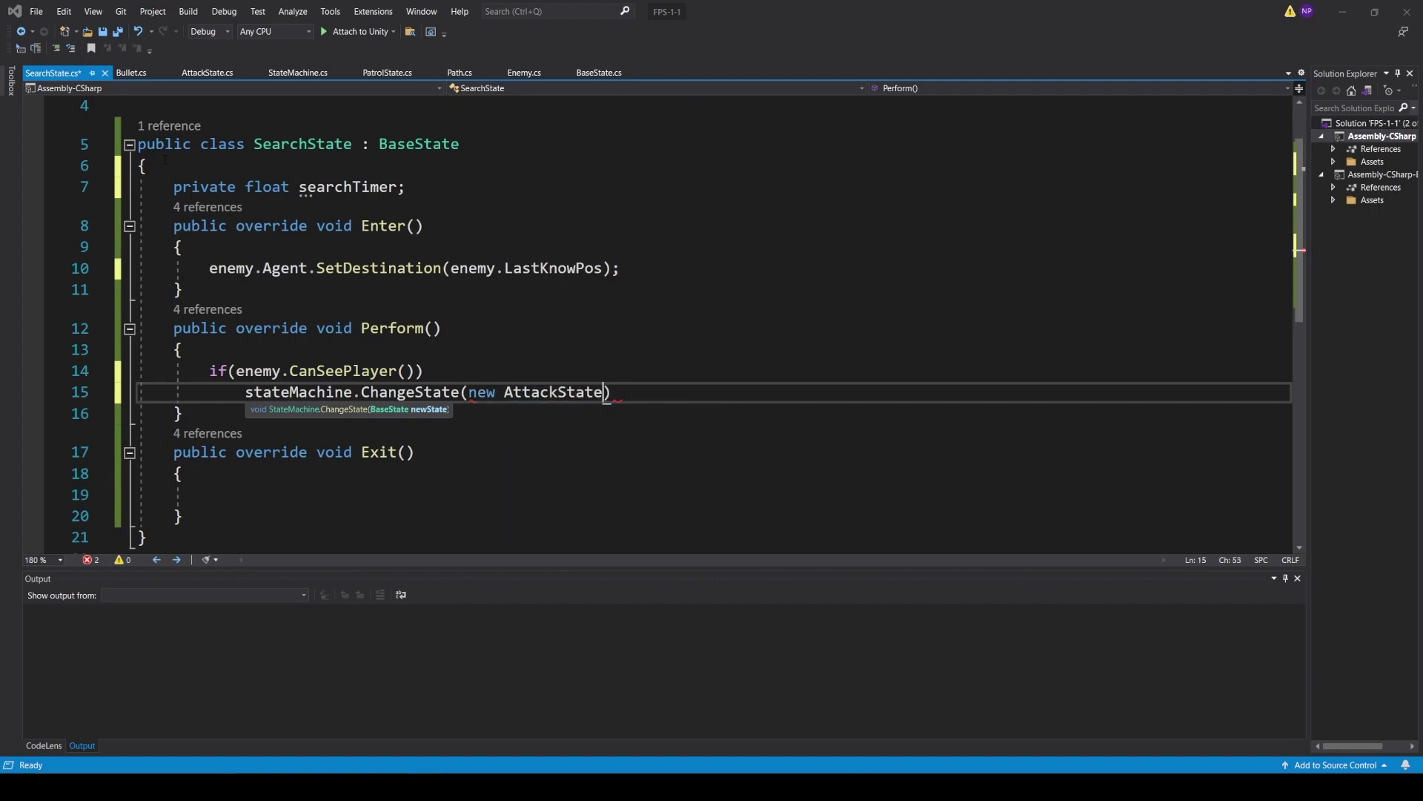
{"action": "type", "text": "("}
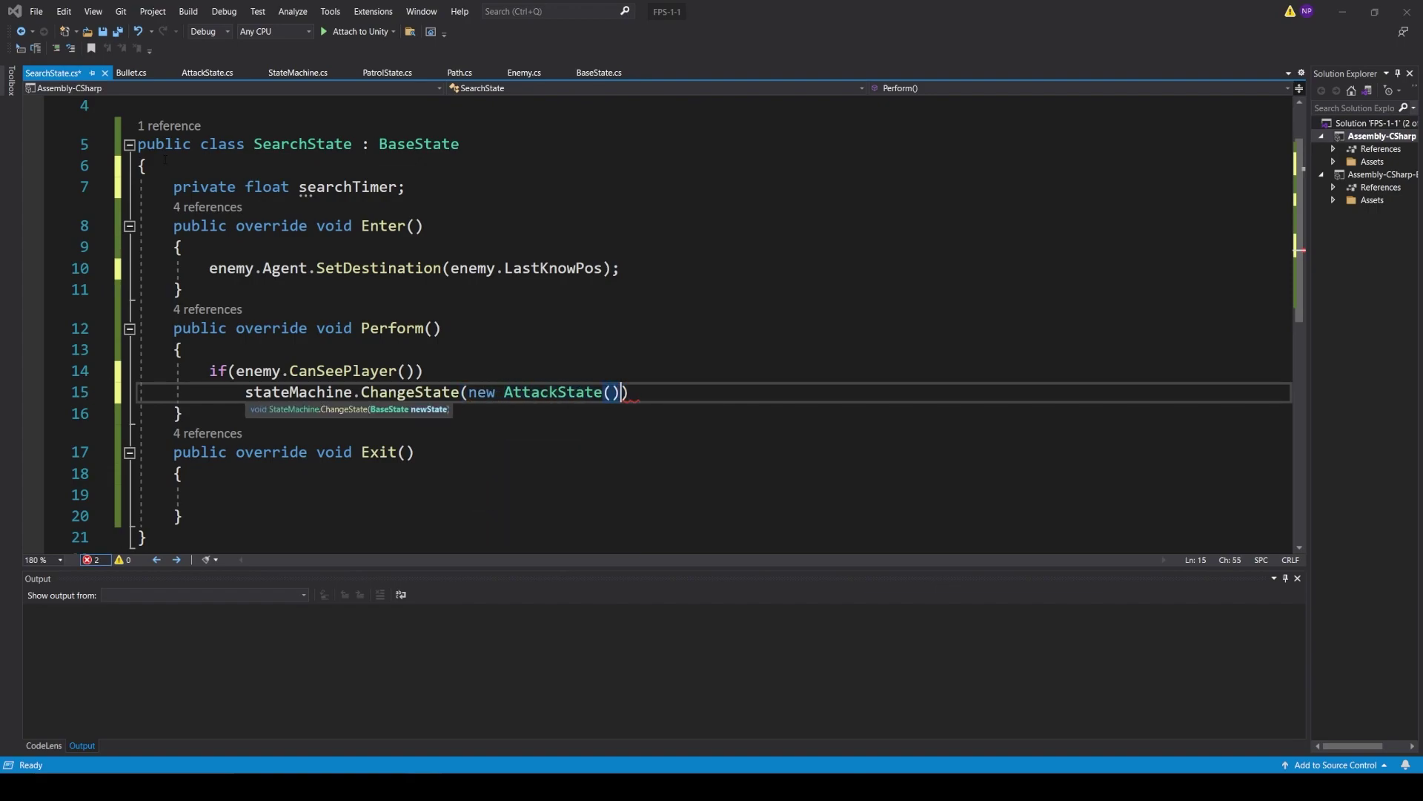
{"action": "type", "text": "));"}
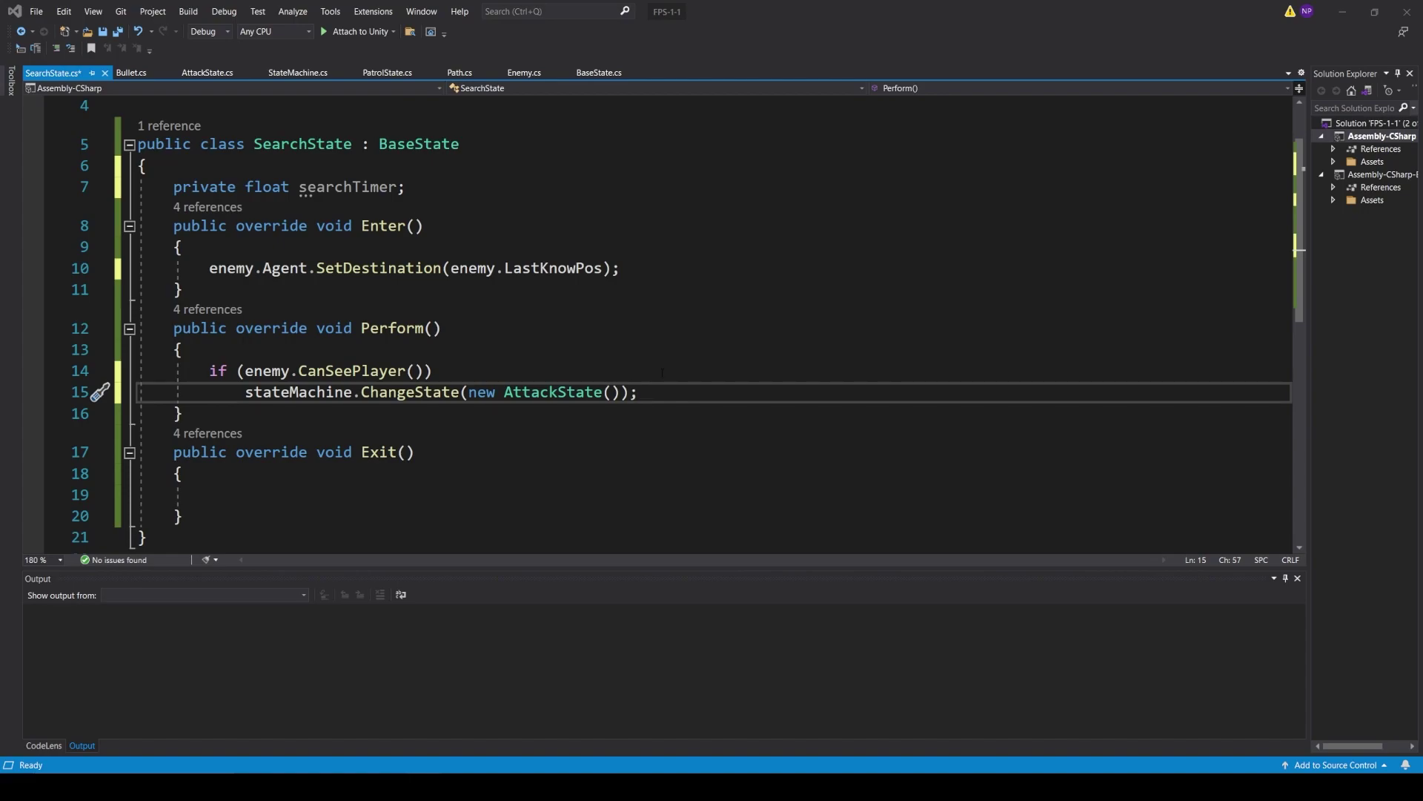
Add an empty if block checking enemy.Agent.remainingDistance < enemy.Agent.stoppingDistance
{"action": "key", "text": "Return"}
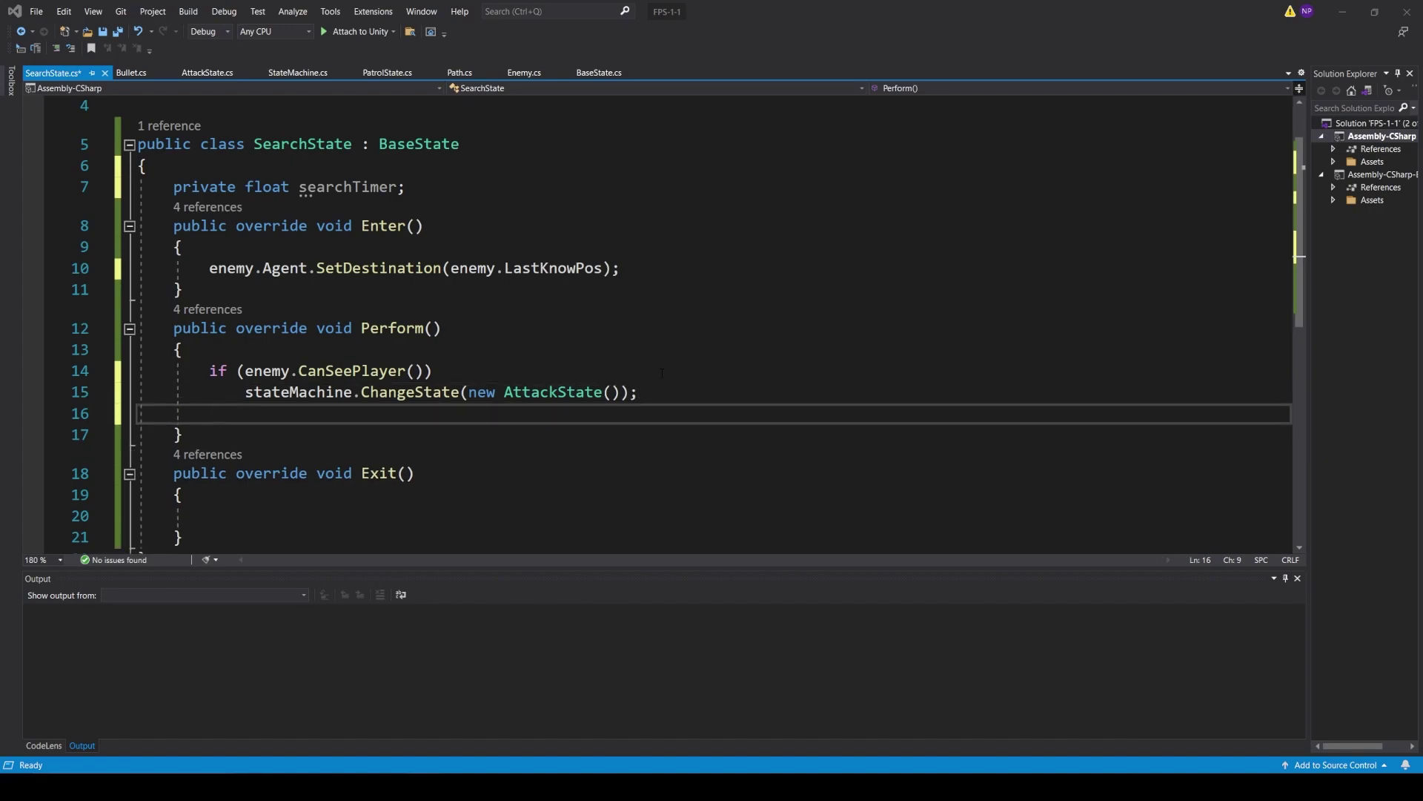
{"action": "key", "text": "Return"}
{"action": "type", "text": "if"}
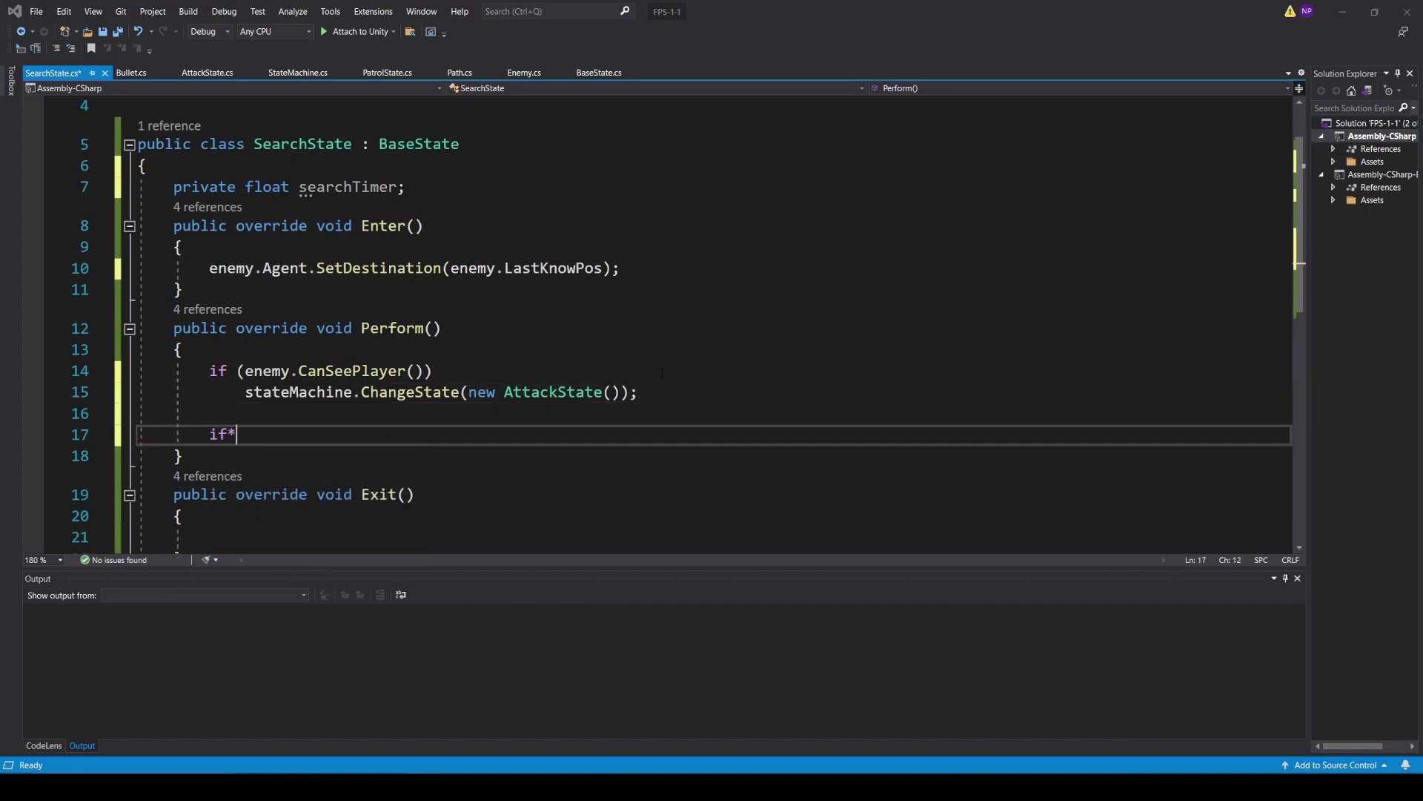
{"action": "type", "text": "(enemy."}
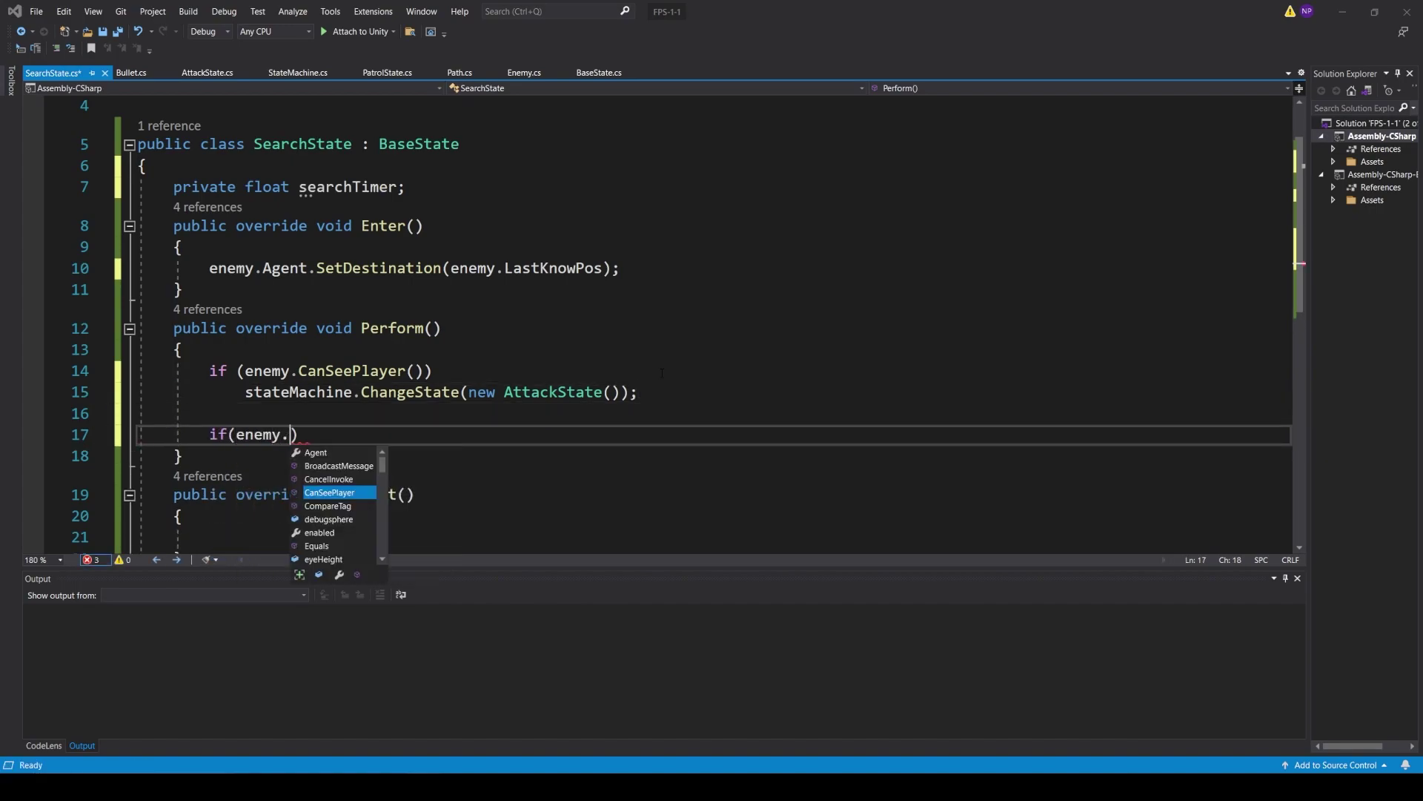
{"action": "type", "text": "age"}
{"action": "key", "text": "Tab"}
{"action": "type", "text": ".re"}
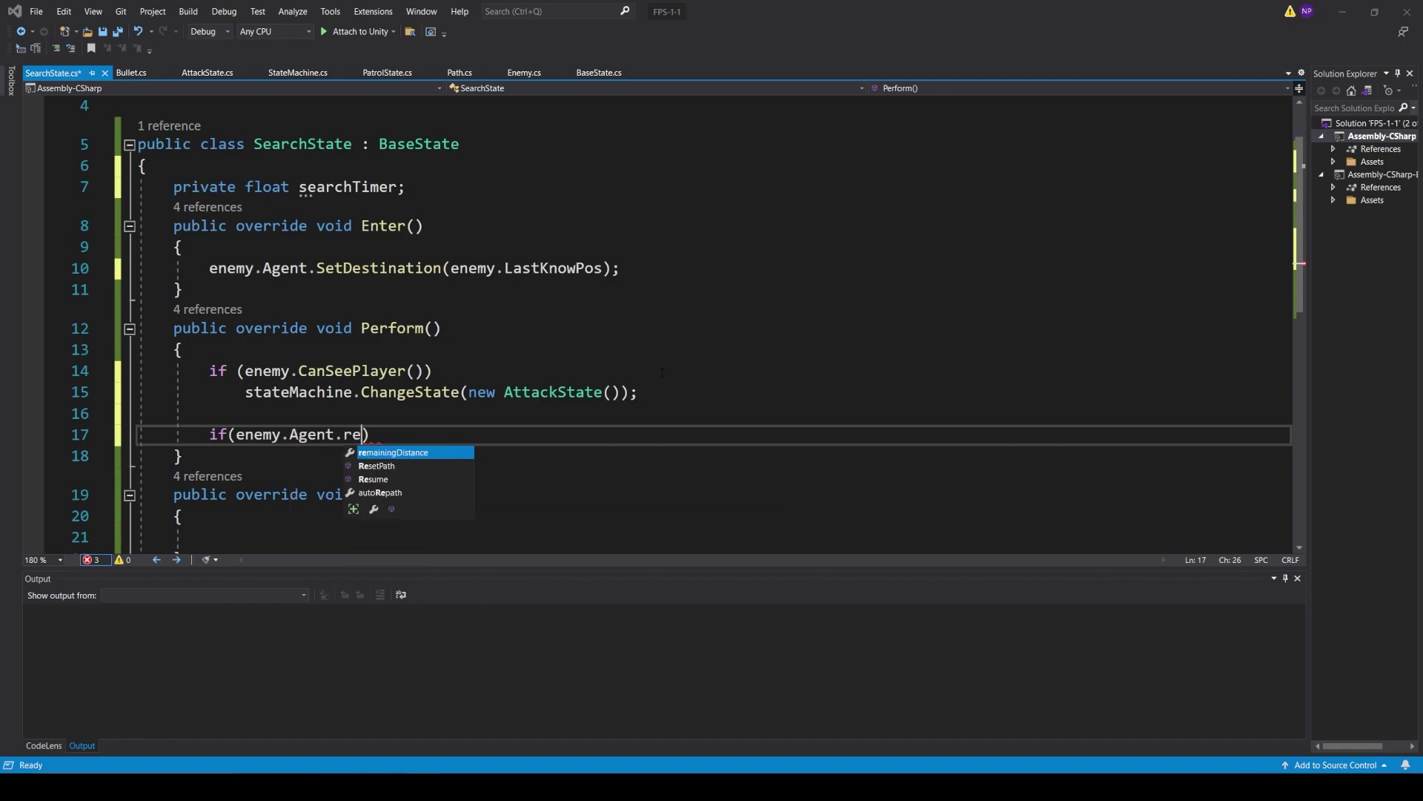
{"action": "key", "text": "Tab"}
{"action": "type", "text": "< e"}
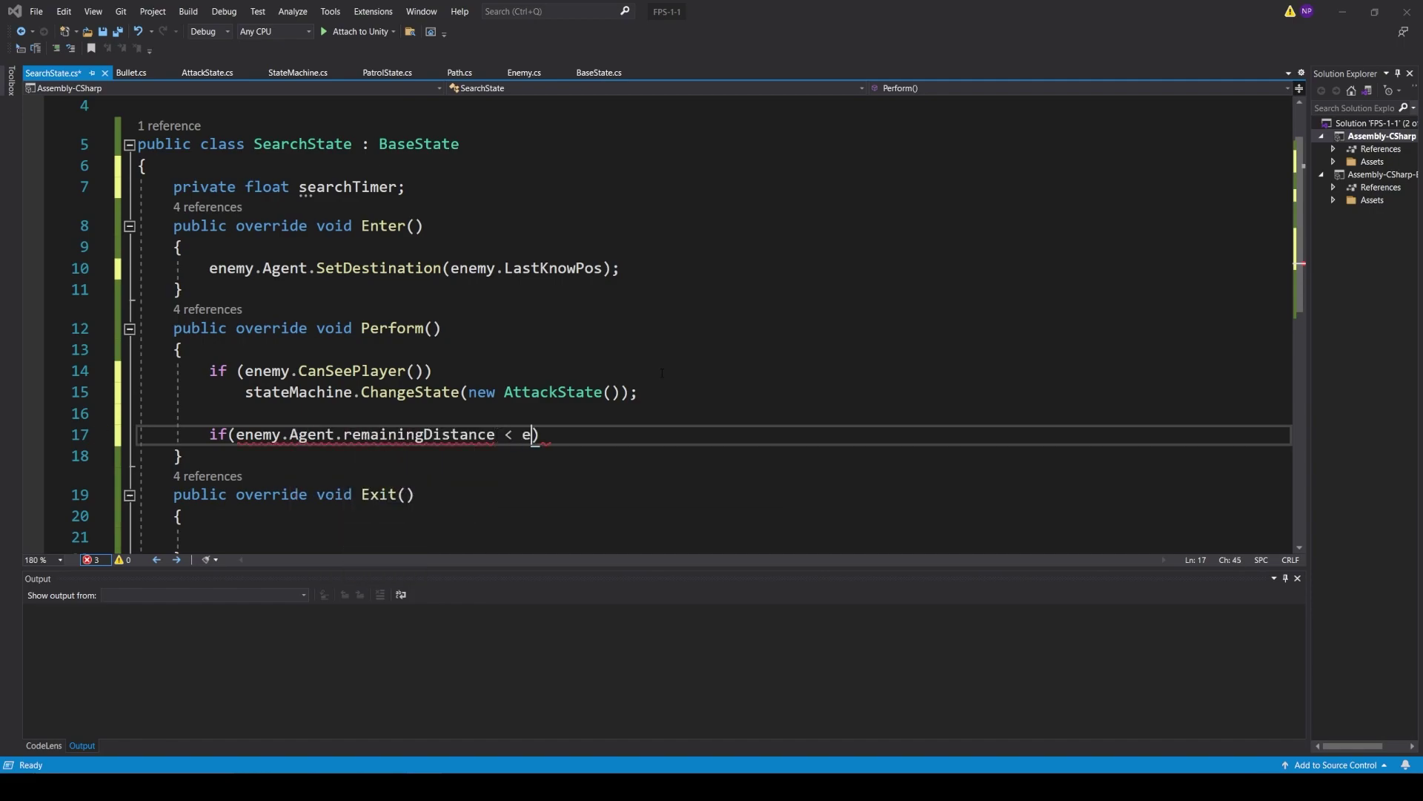
{"action": "type", "text": "nemy.ag"}
{"action": "key", "text": "Tab"}
{"action": "type", "text": ".sto"}
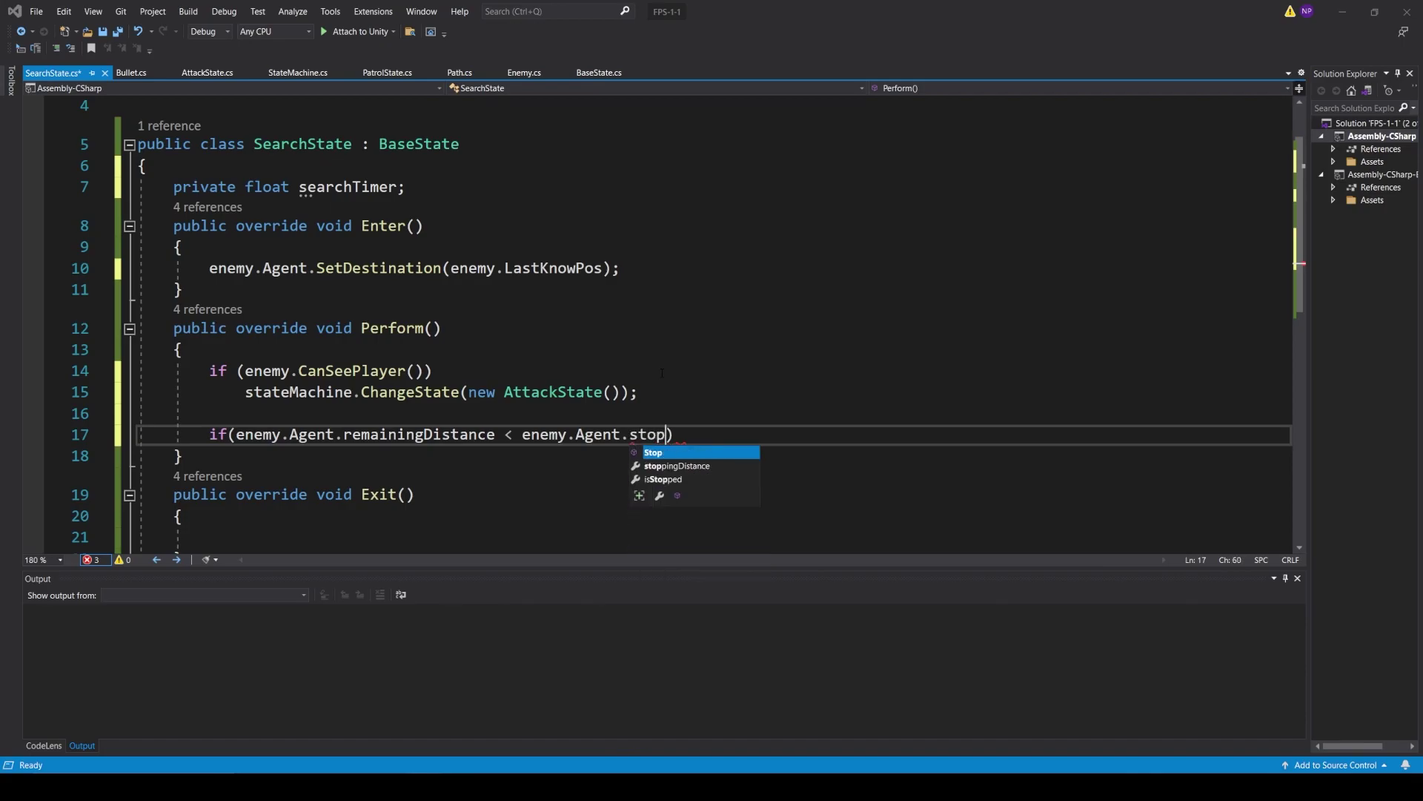
{"action": "type", "text": "p"}
{"action": "key", "text": "BackSpace"}
{"action": "key", "text": "BackSpace"}
{"action": "key", "text": "BackSpace"}
{"action": "type", "text": "stop"}
{"action": "key", "text": "Tab"}
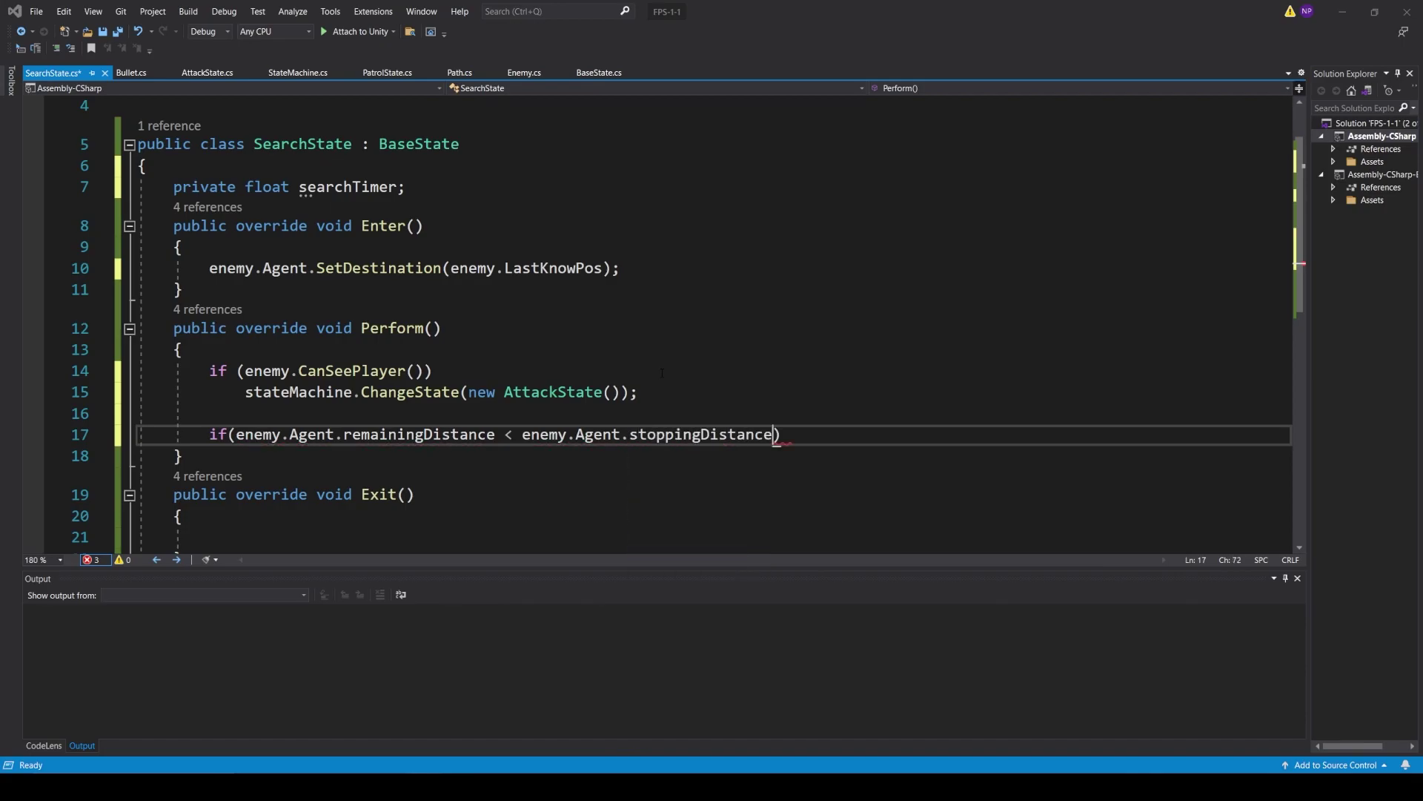
{"action": "key", "text": "Right"}
{"action": "key", "text": "Return"}
{"action": "type", "text": "{"}
{"action": "key", "text": "Return"}
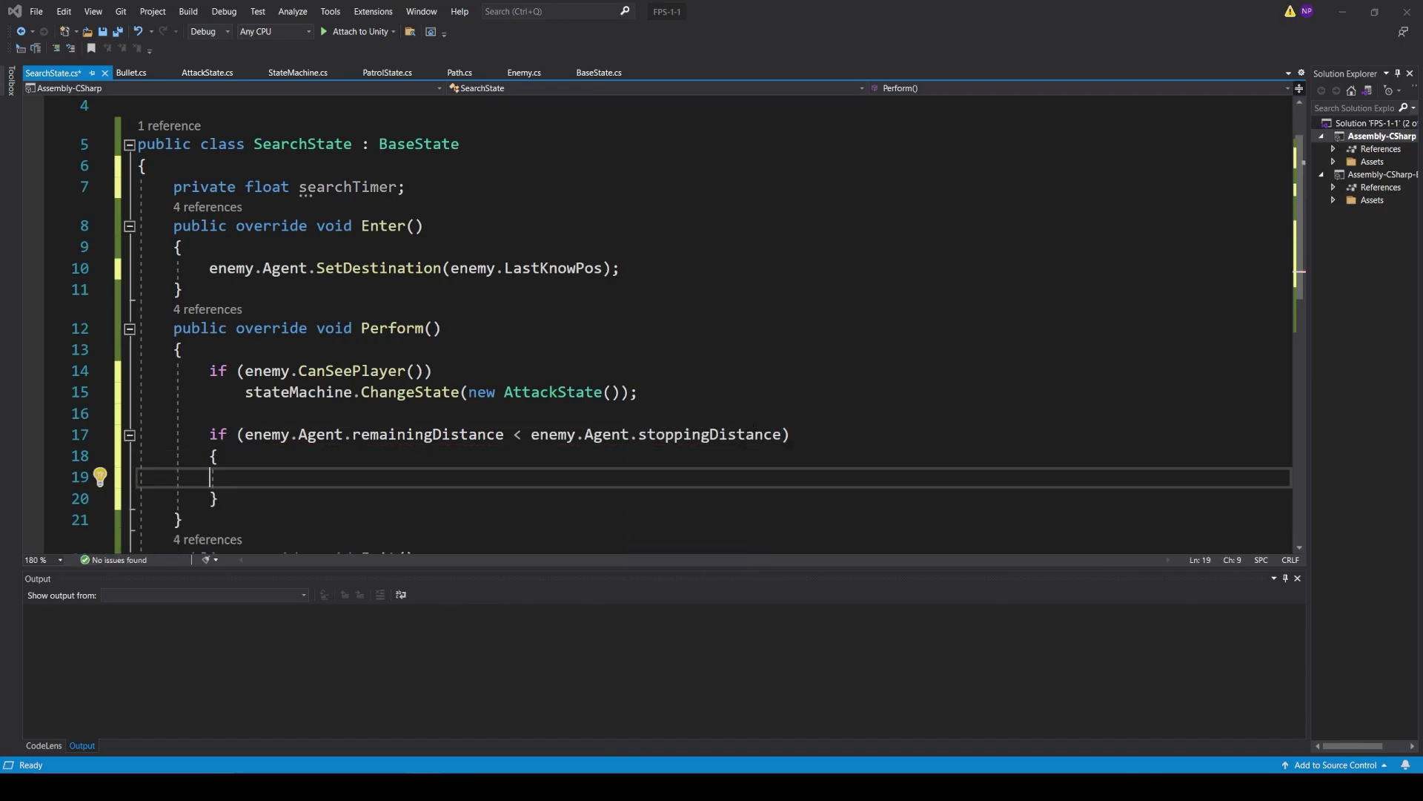
{"action": "double_click", "coordinate": [712, 433]}
{"action": "left_click", "coordinate": [355, 788]}
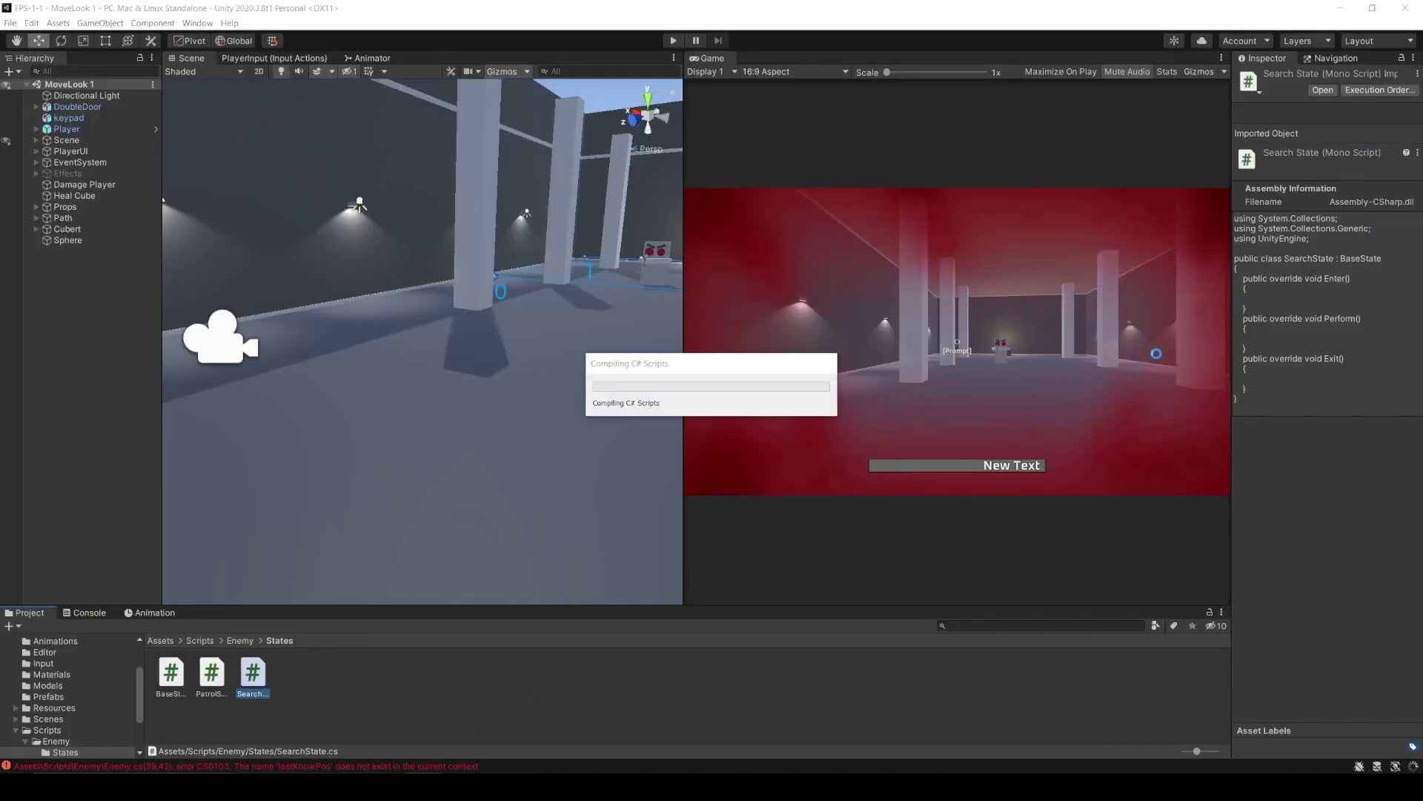
{"action": "left_click", "coordinate": [88, 231]}
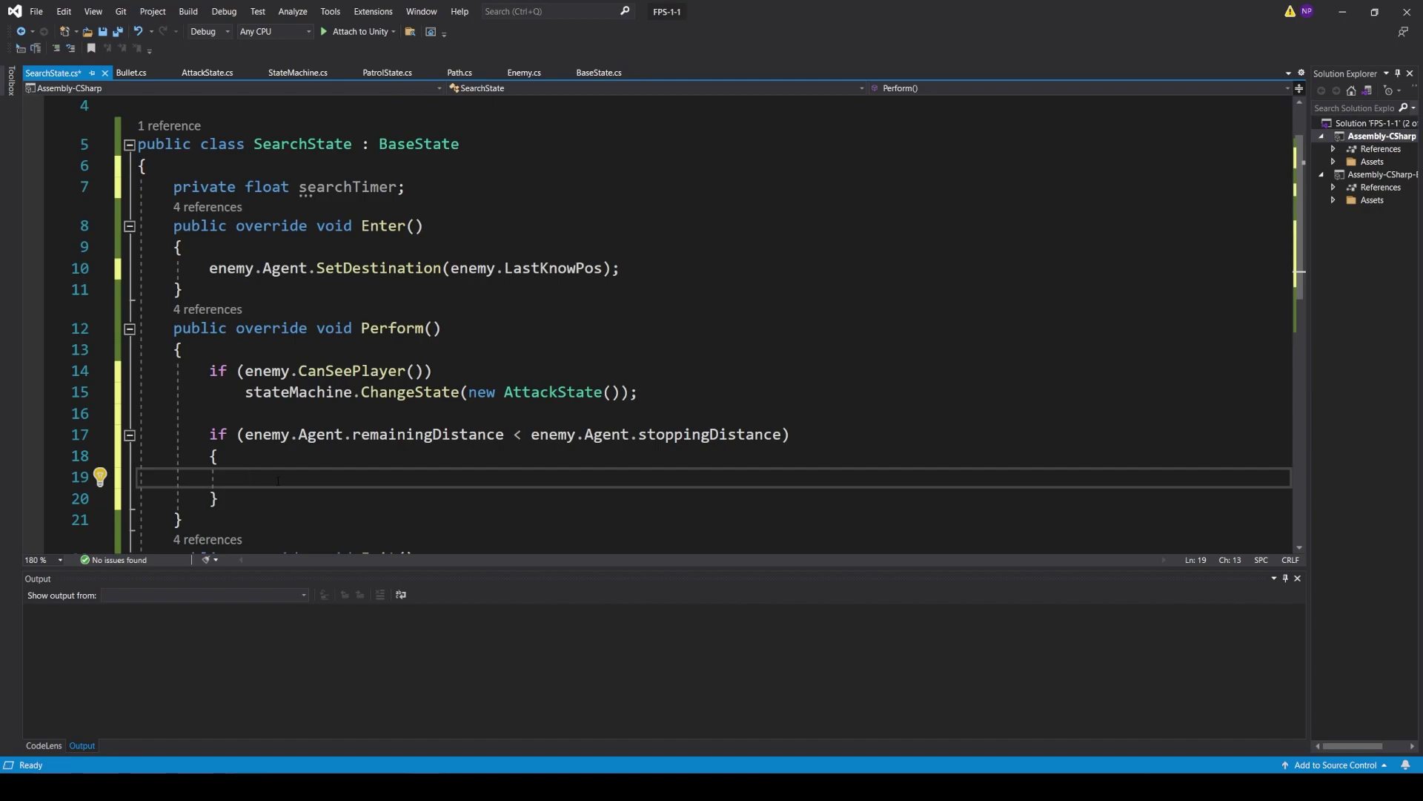
{"action": "type", "text": "searchTimer "}
{"action": "type", "text": "+ = Time.d"}
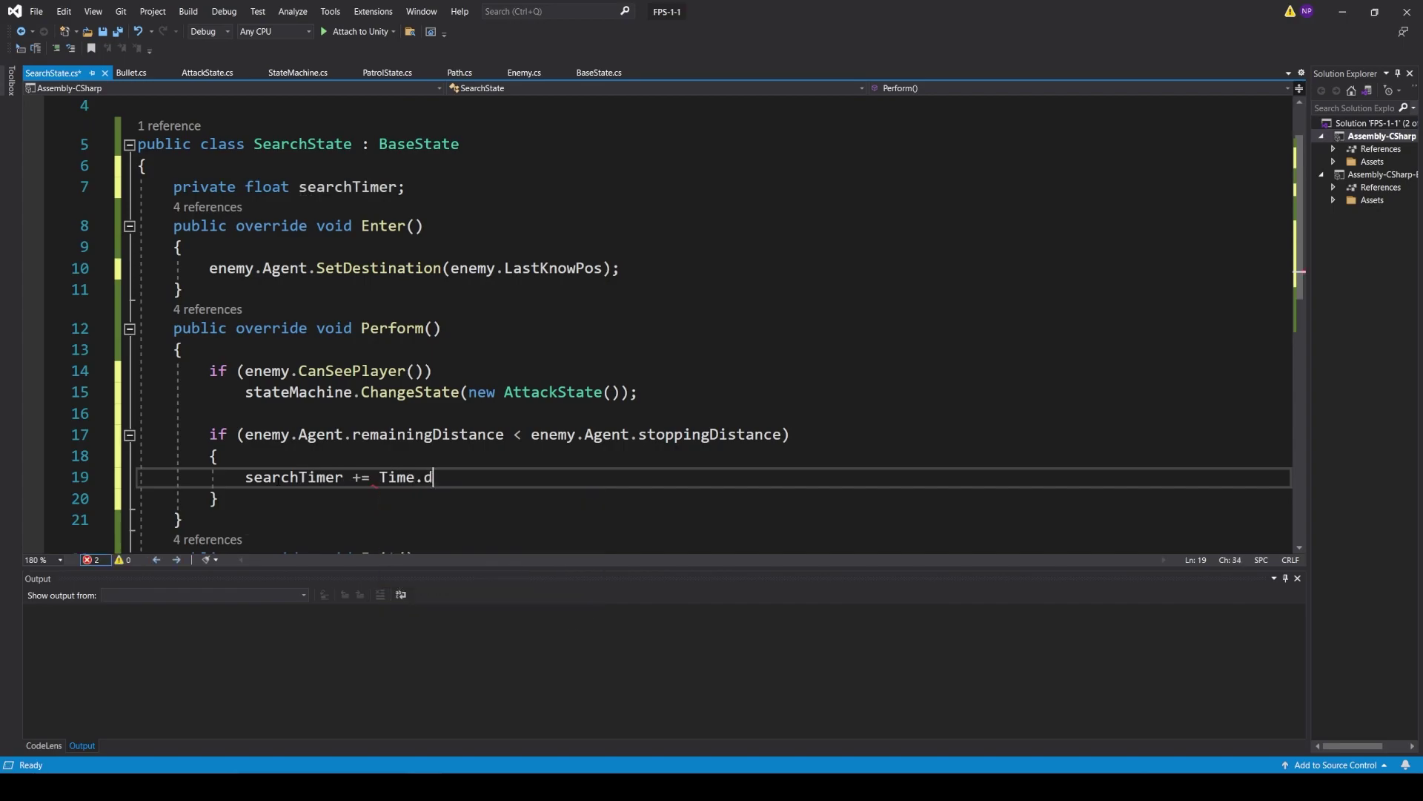
{"action": "type", "text": "eltaTime;"}
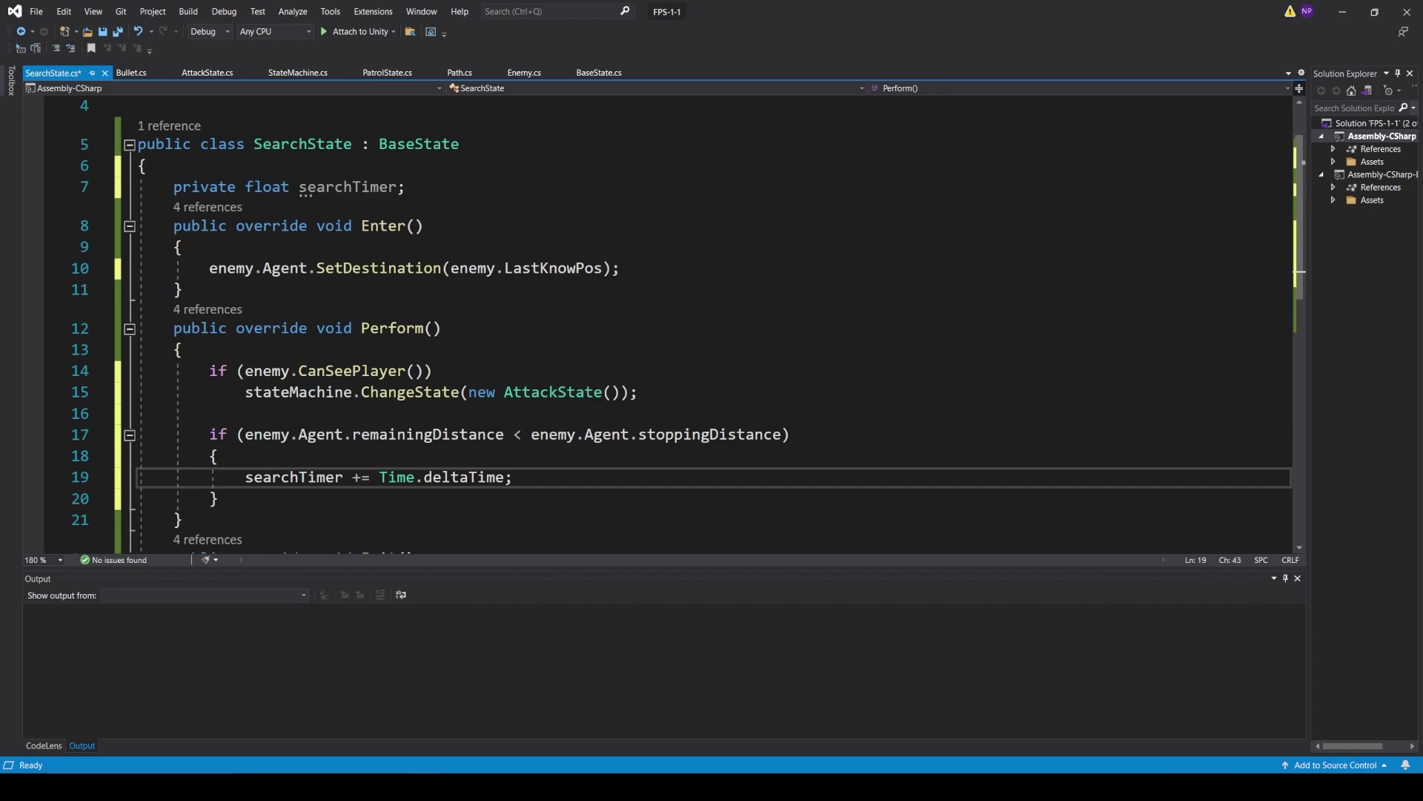
Add searchTimer += Time.deltaTime and switch to PatrolState when searchTimer exceeds 10, then save
{"action": "key", "text": "Return"}
{"action": "type", "text": "if"}
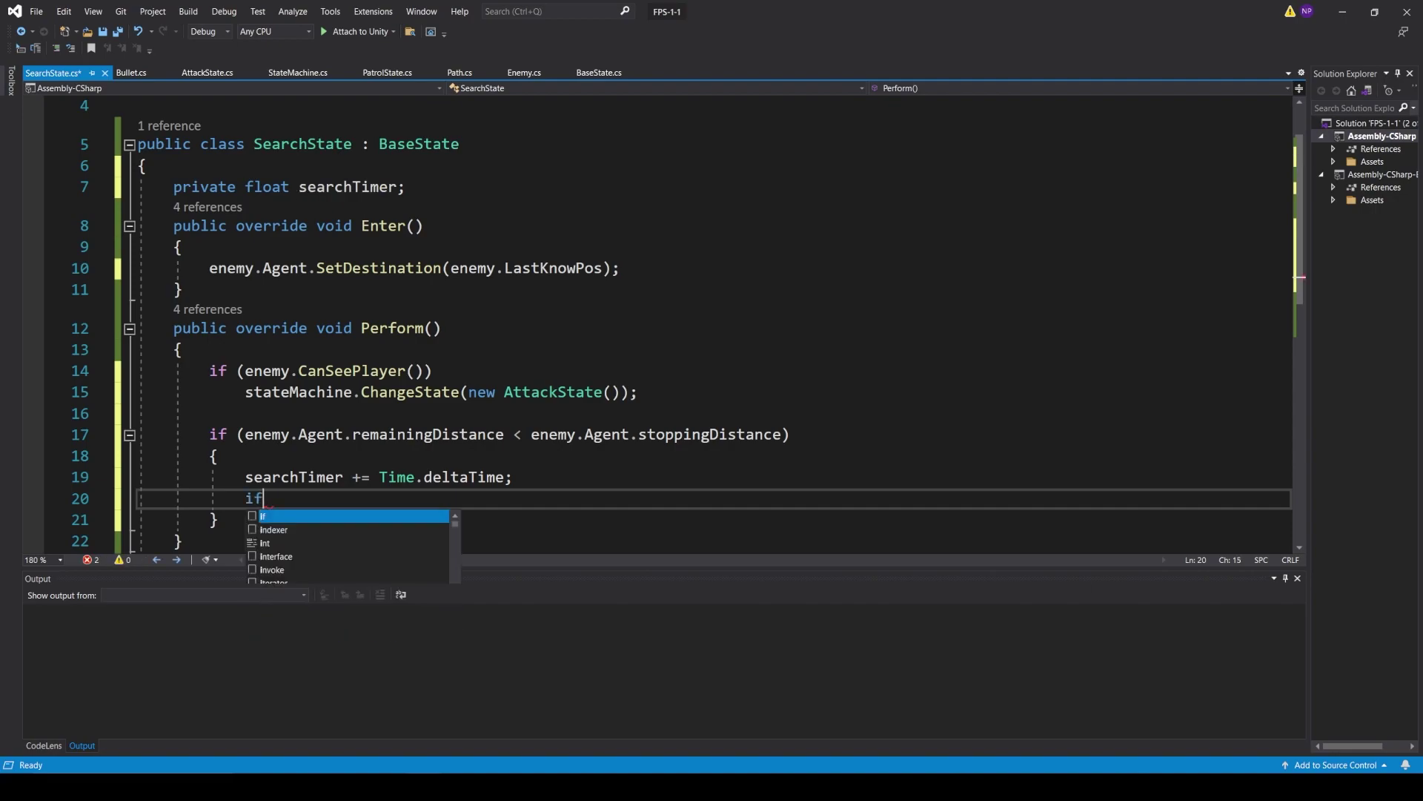
{"action": "type", "text": "(searchTimer > "}
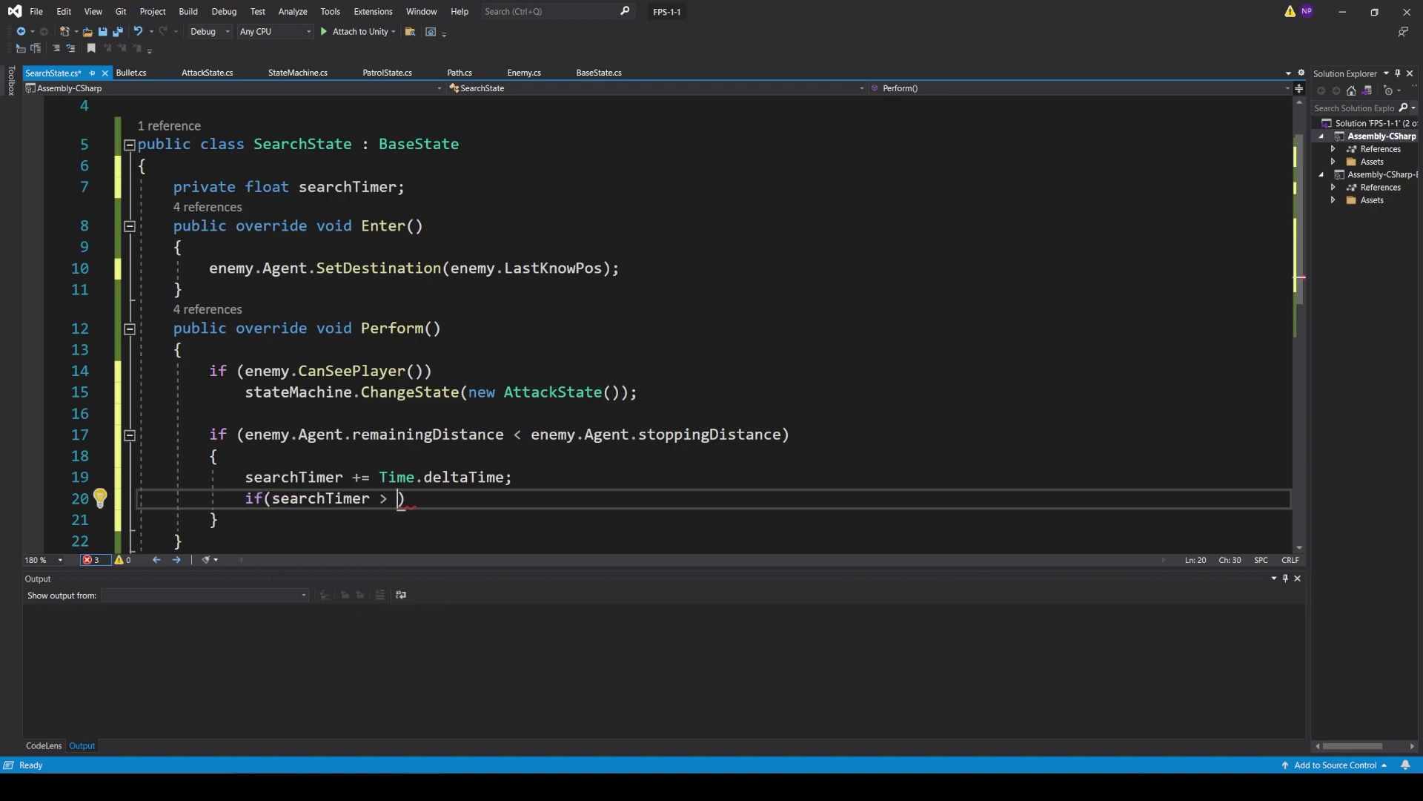
{"action": "type", "text": "10"}
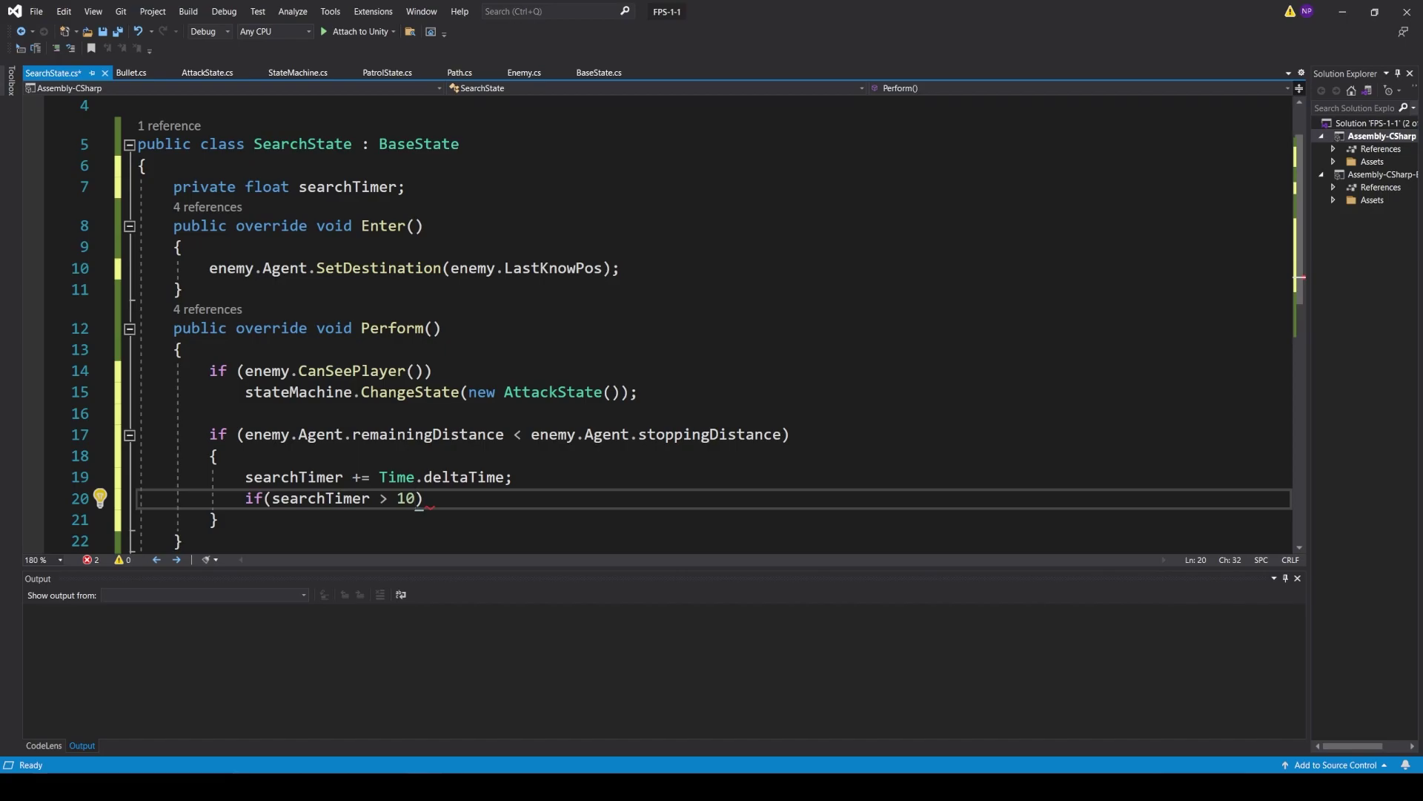
{"action": "key", "text": "End"}
{"action": "type", "text": "{"}
{"action": "key", "text": "Return"}
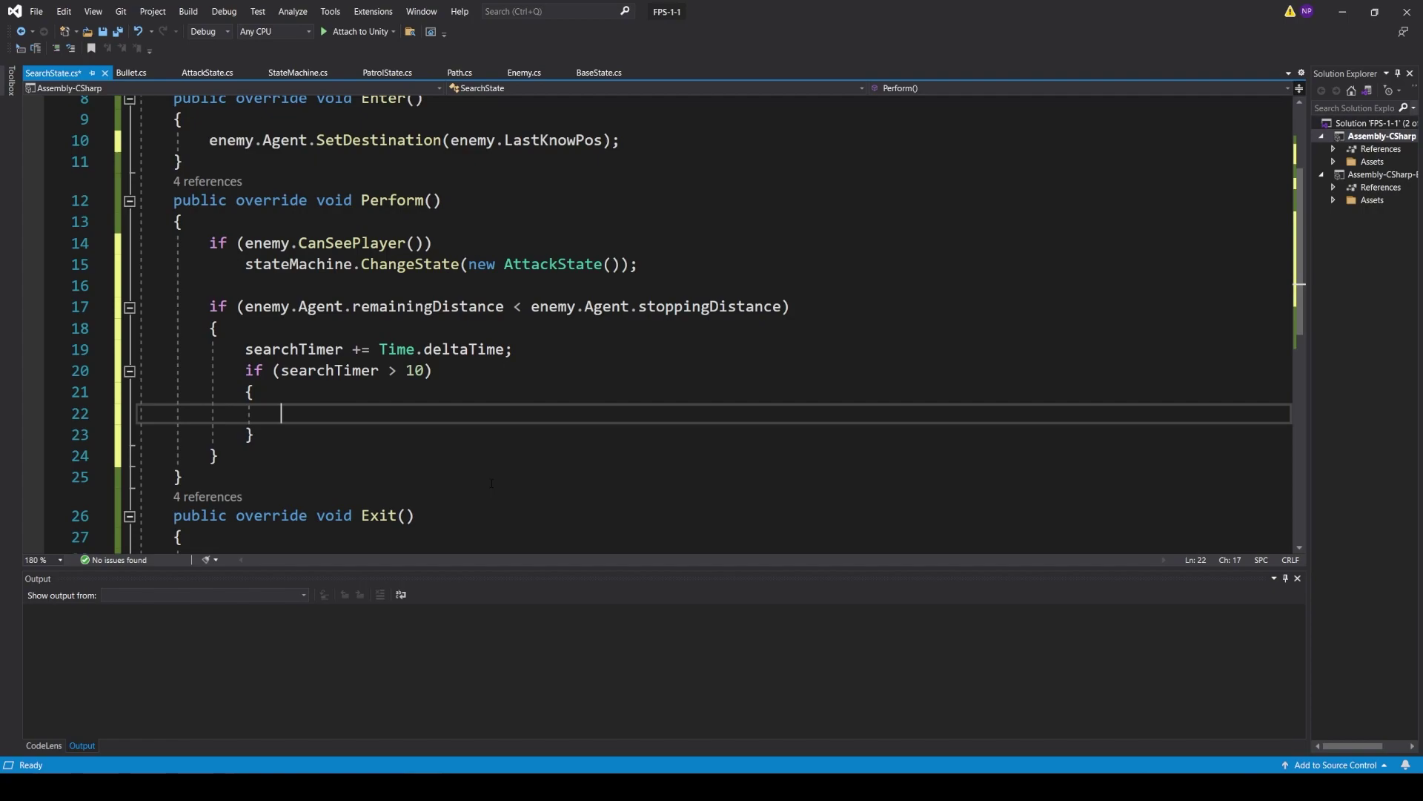
{"action": "type", "text": "state"}
{"action": "key", "text": "Tab"}
{"action": "type", "text": ".cha"}
{"action": "key", "text": "Tab"}
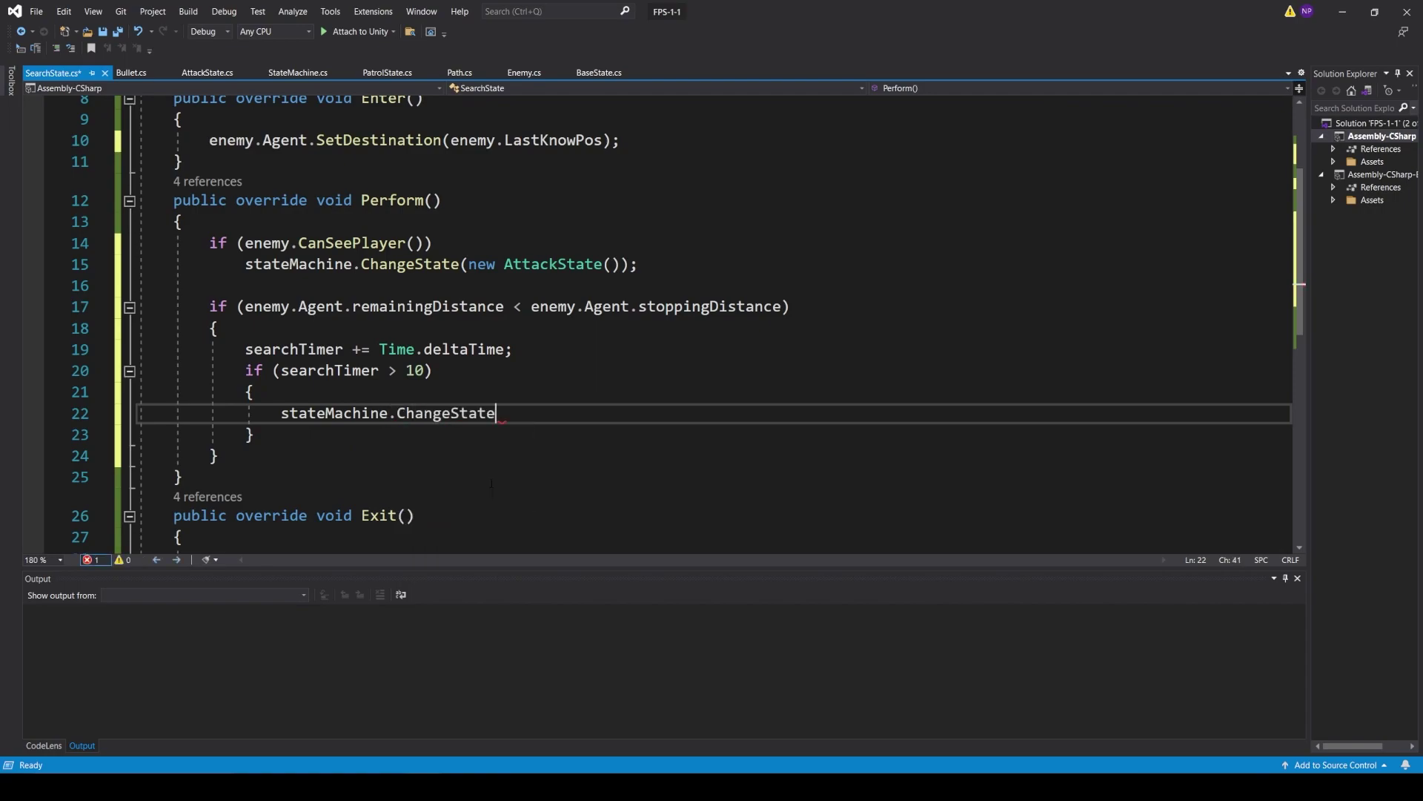
{"action": "type", "text": "(new pat"}
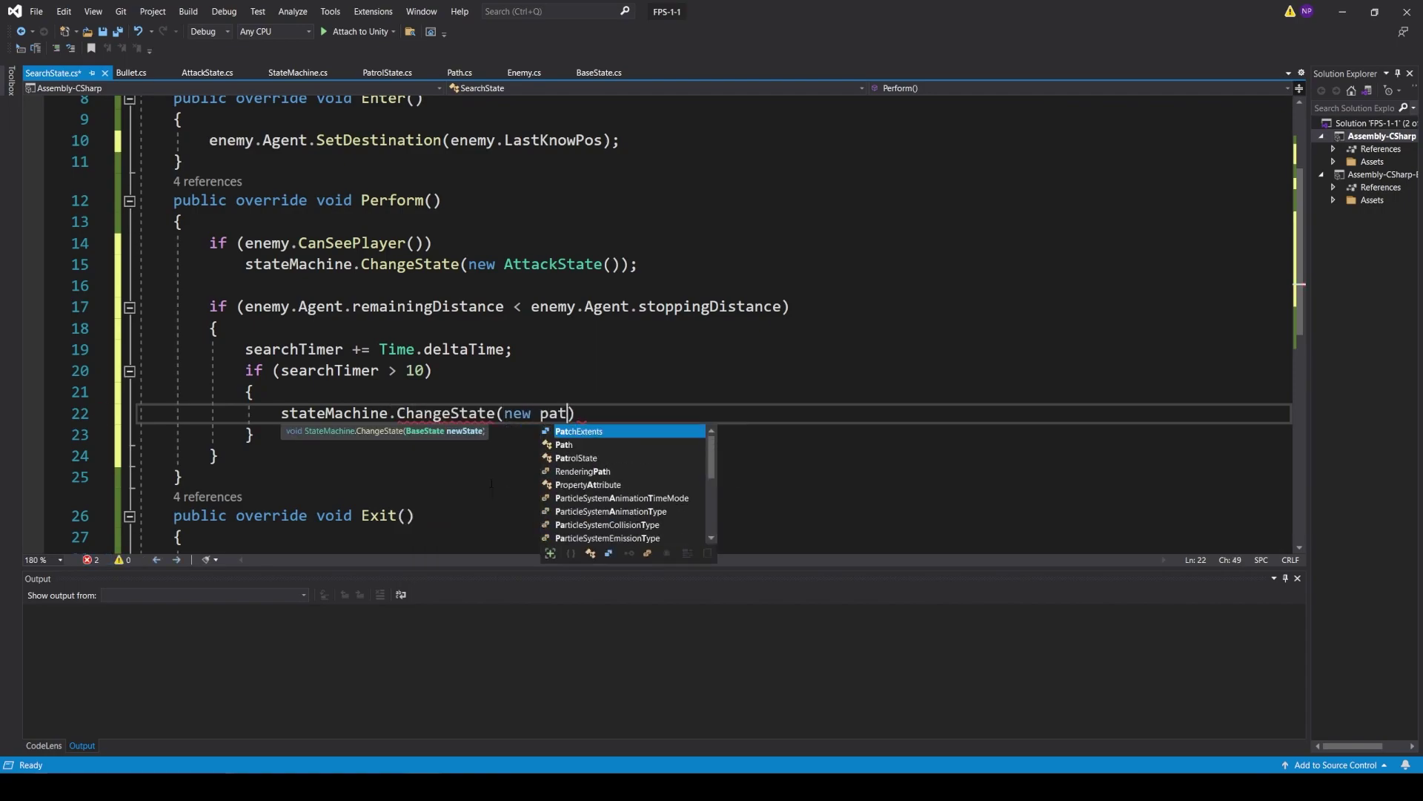
{"action": "type", "text": "rol"}
{"action": "key", "text": "ctrl+space"}
{"action": "type", "text": "("}
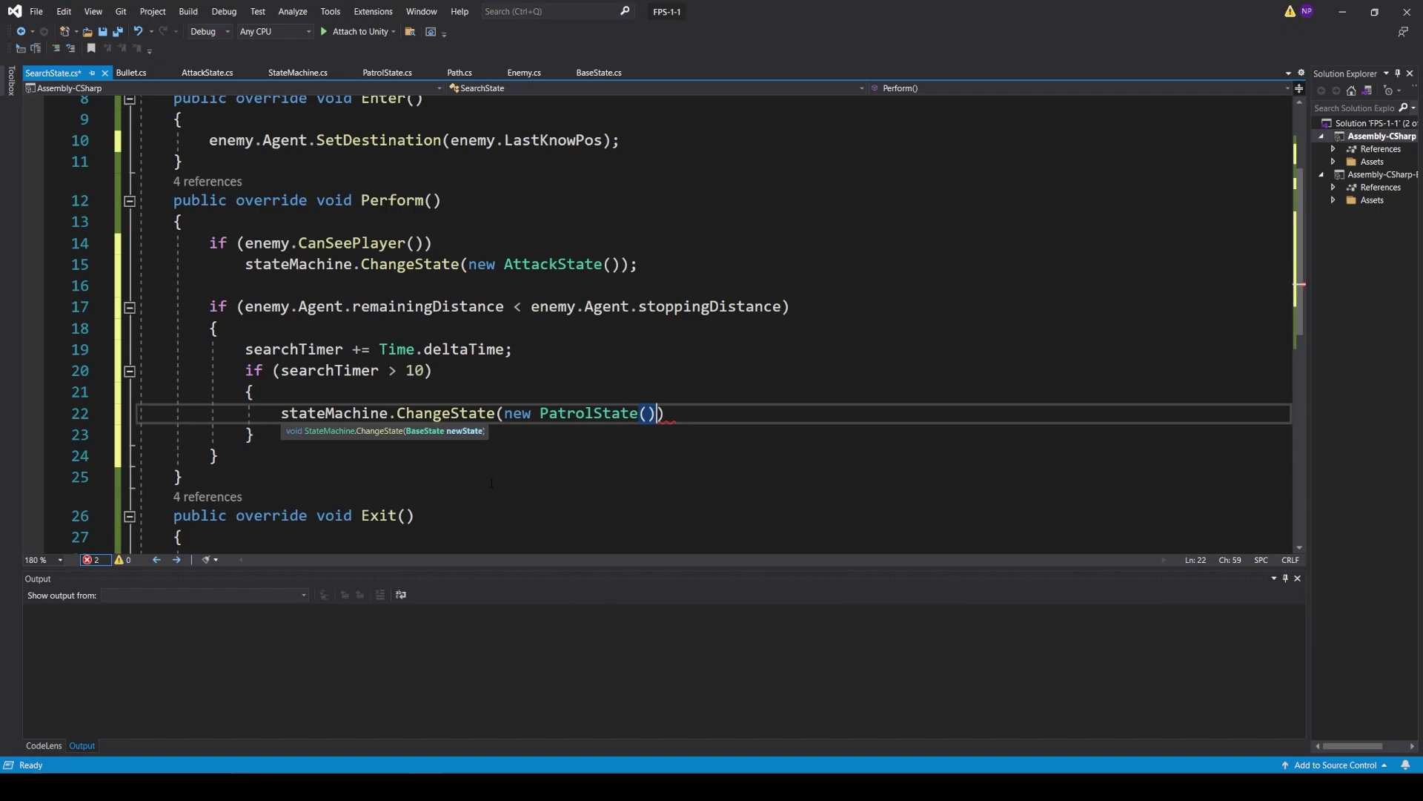
{"action": "key", "text": "Up"}
{"action": "key", "text": "Down"}
{"action": "key", "text": "End"}
{"action": "type", "text": ";"}
{"action": "key", "text": "Down"}
{"action": "scroll", "coordinate": [490, 483], "scroll_direction": "up", "scroll_amount": 3}
{"action": "key", "text": "ctrl+s"}
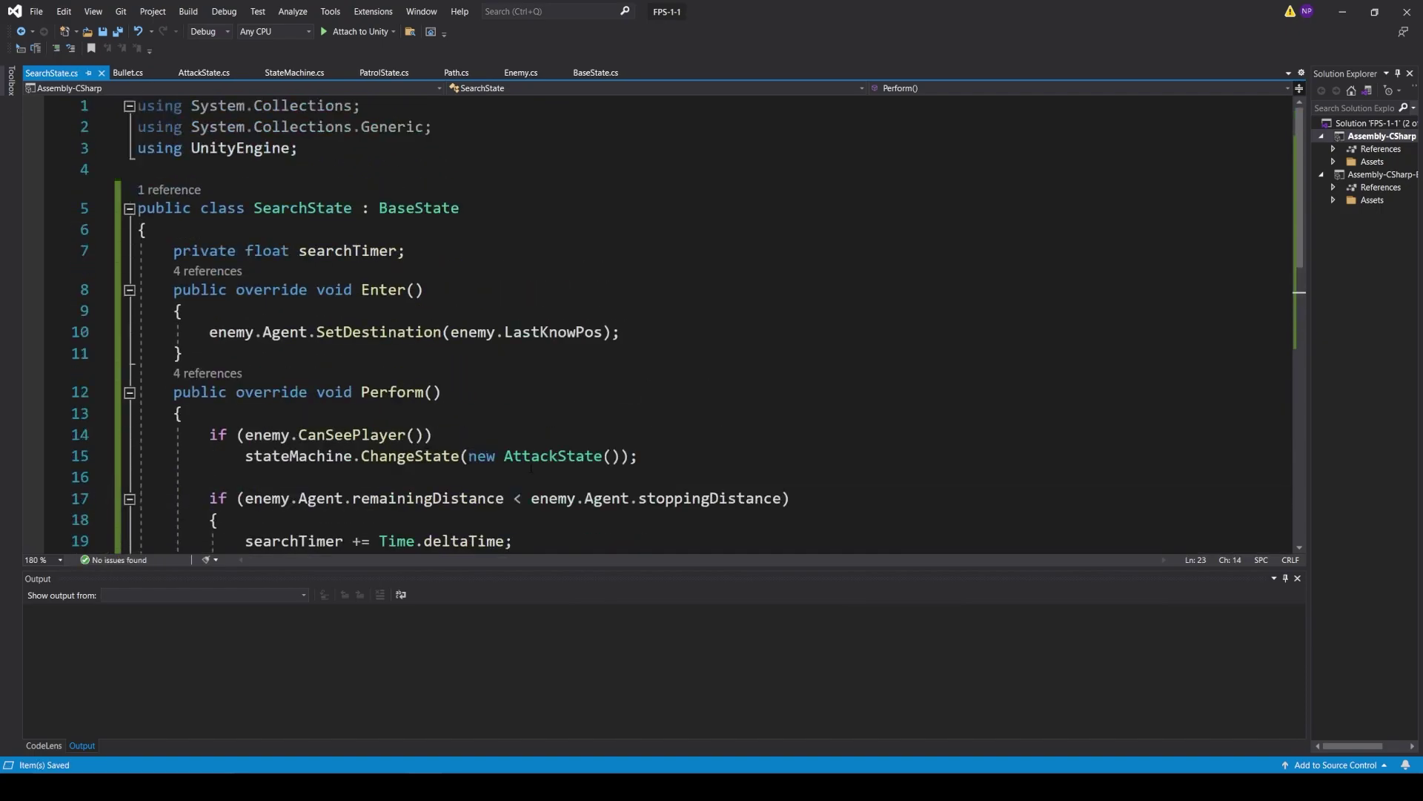
{"action": "scroll", "coordinate": [531, 467], "scroll_direction": "down", "scroll_amount": 1}
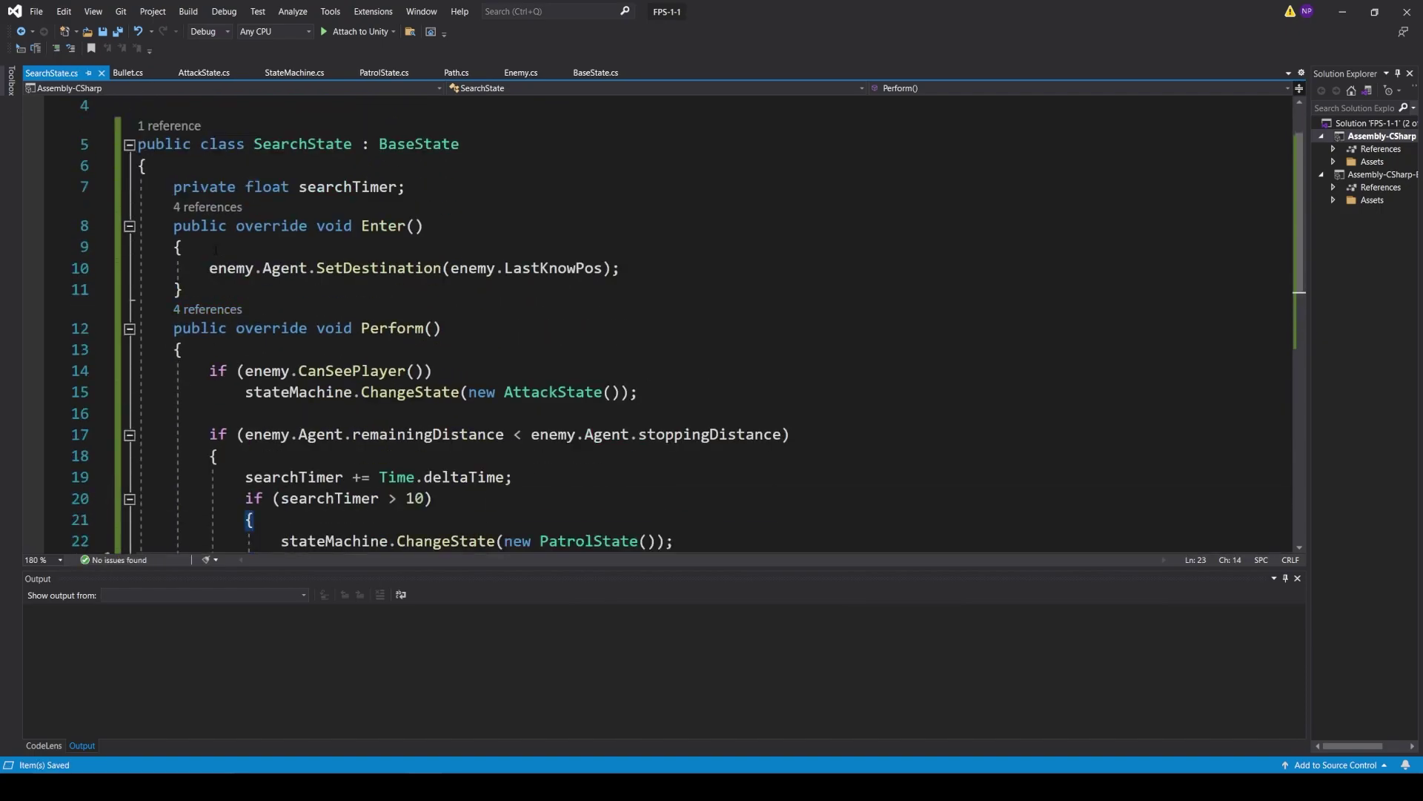
{"action": "left_click_drag", "start_coordinate": [173, 226], "coordinate": [267, 268]}
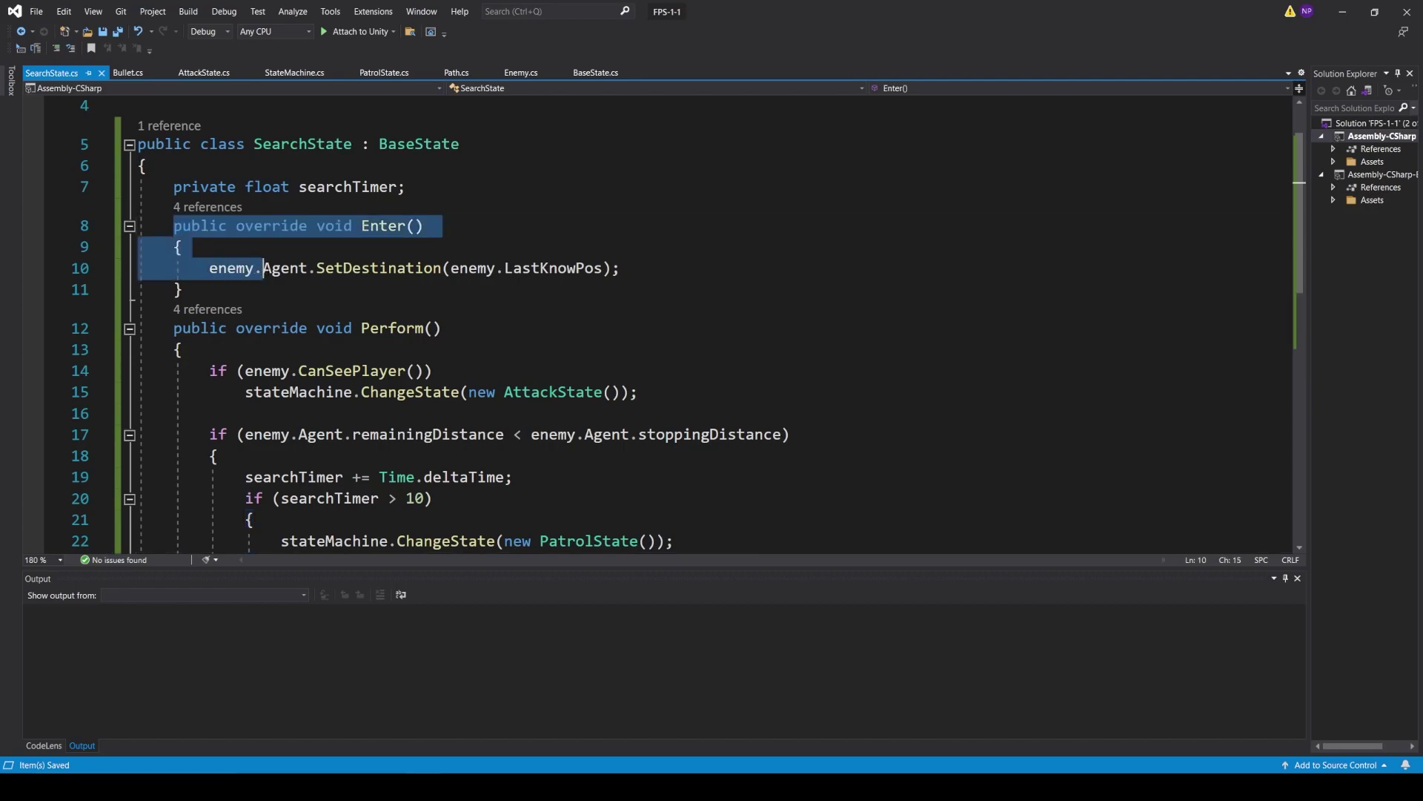
{"action": "left_click_drag", "start_coordinate": [619, 269], "coordinate": [209, 267]}
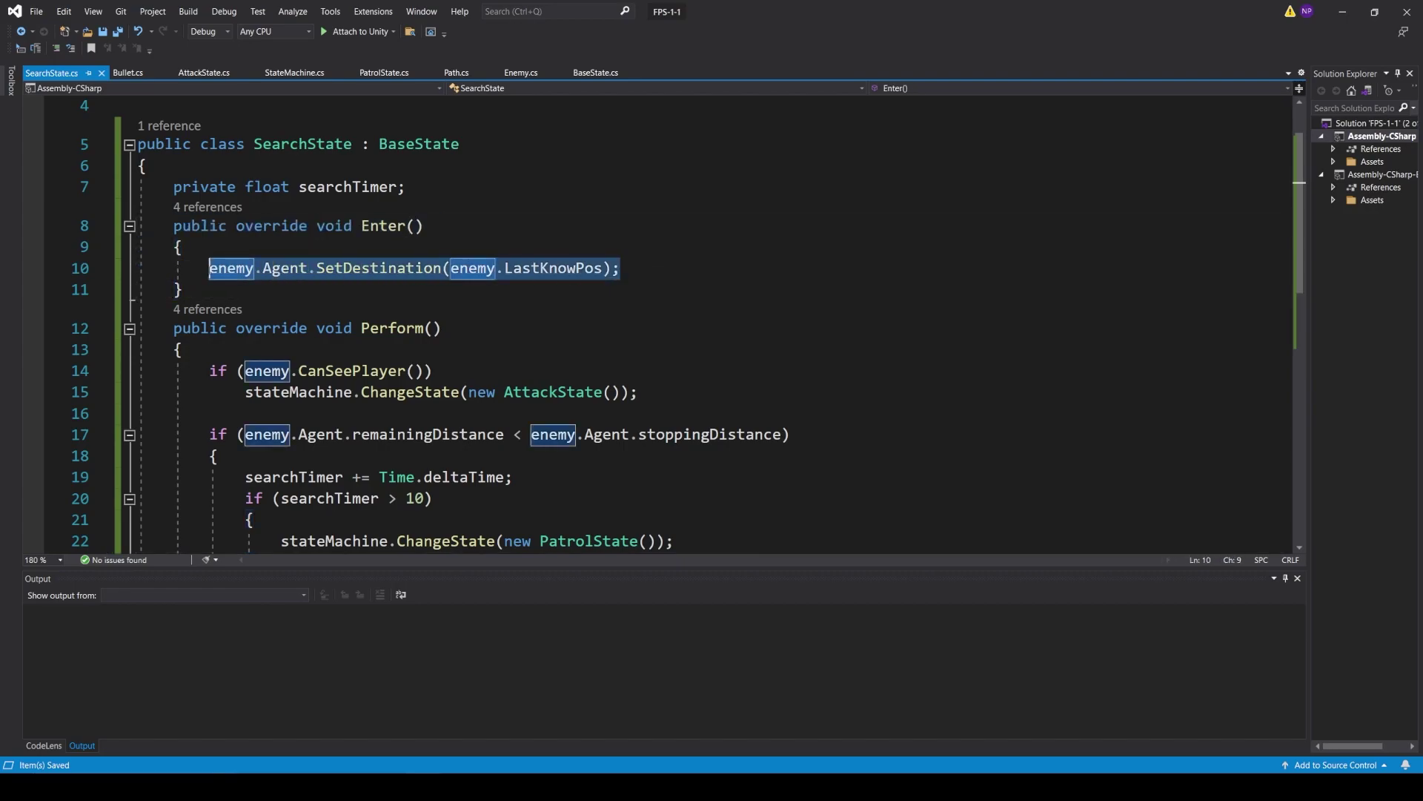
{"action": "left_click", "coordinate": [298, 391]}
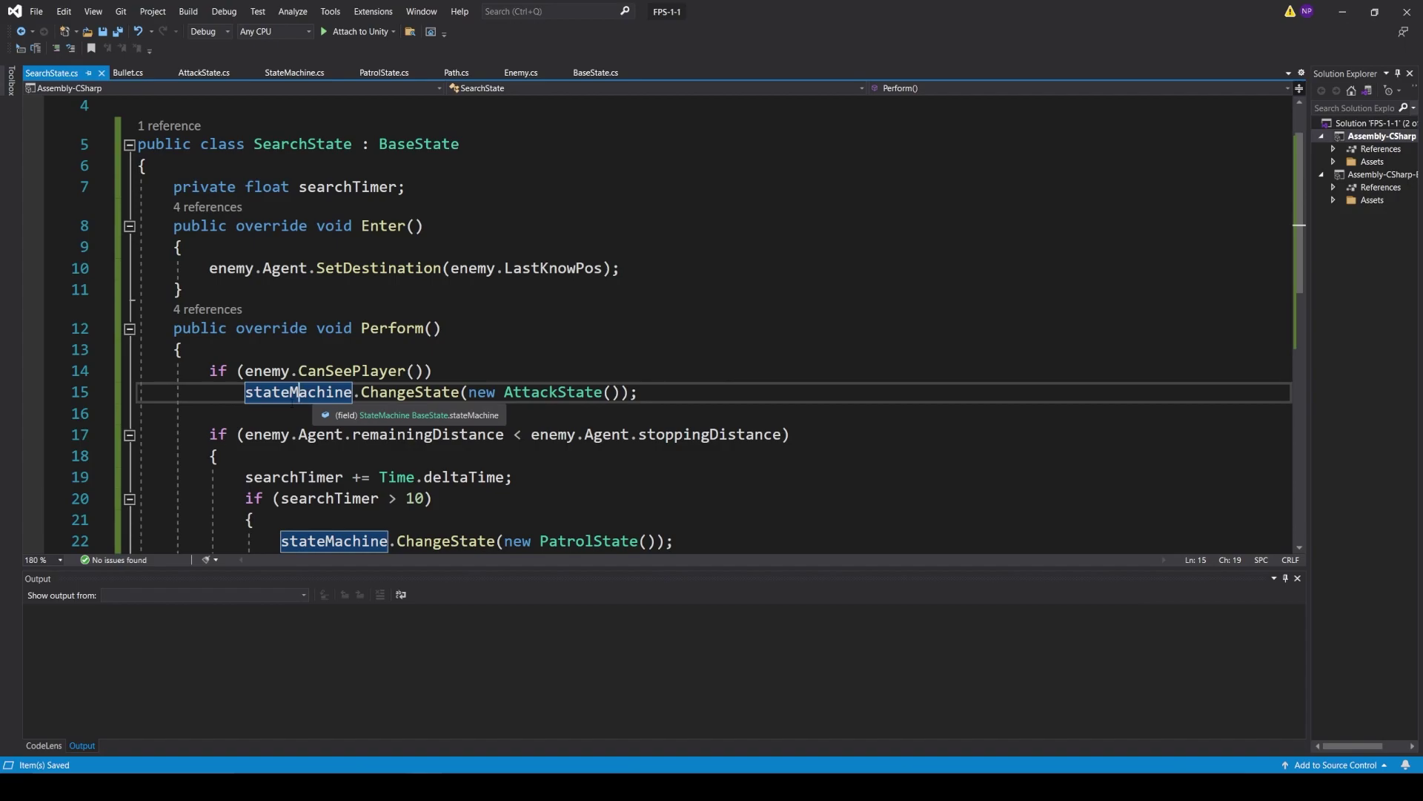
{"action": "left_click", "coordinate": [209, 371]}
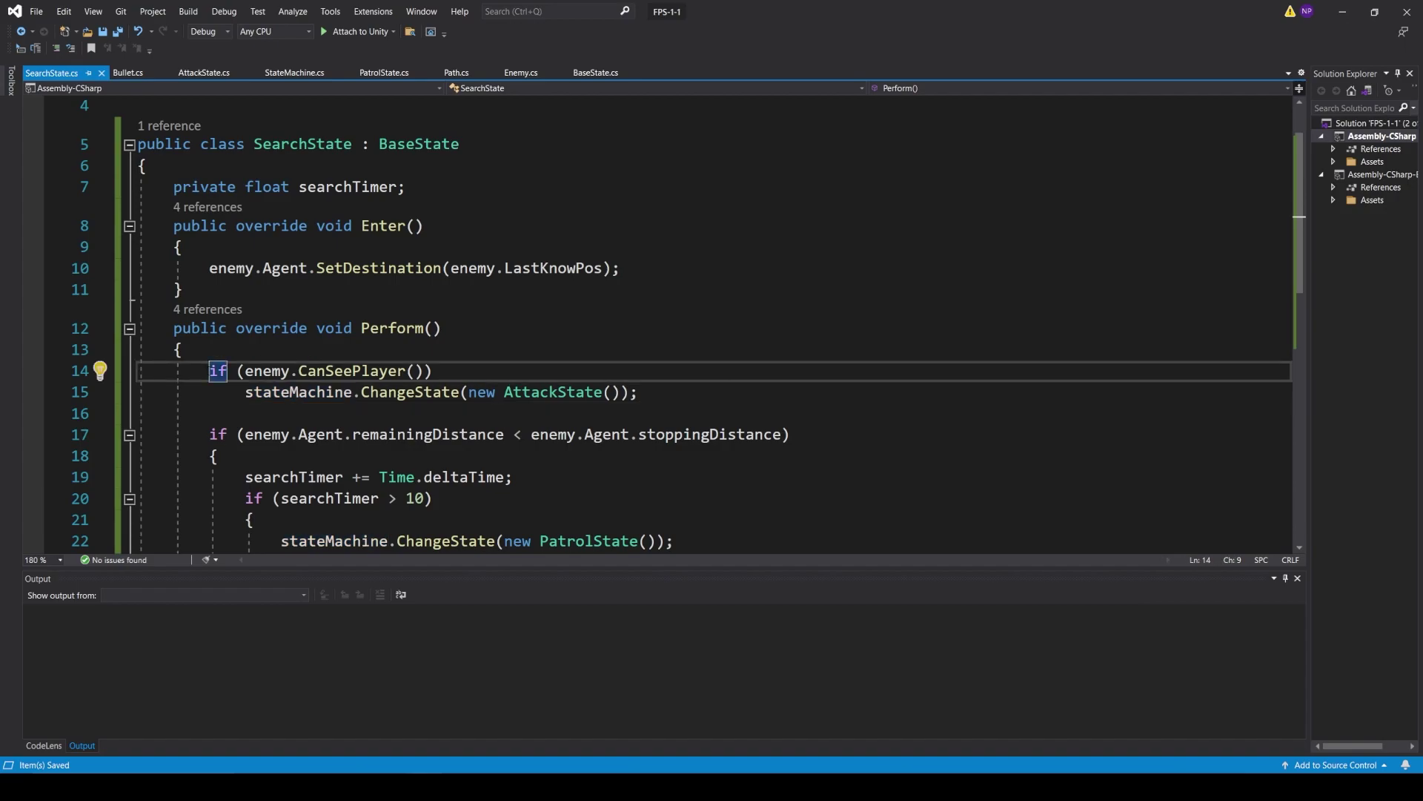
{"action": "left_click_drag", "start_coordinate": [209, 370], "coordinate": [434, 370]}
{"action": "left_click", "coordinate": [223, 413]}
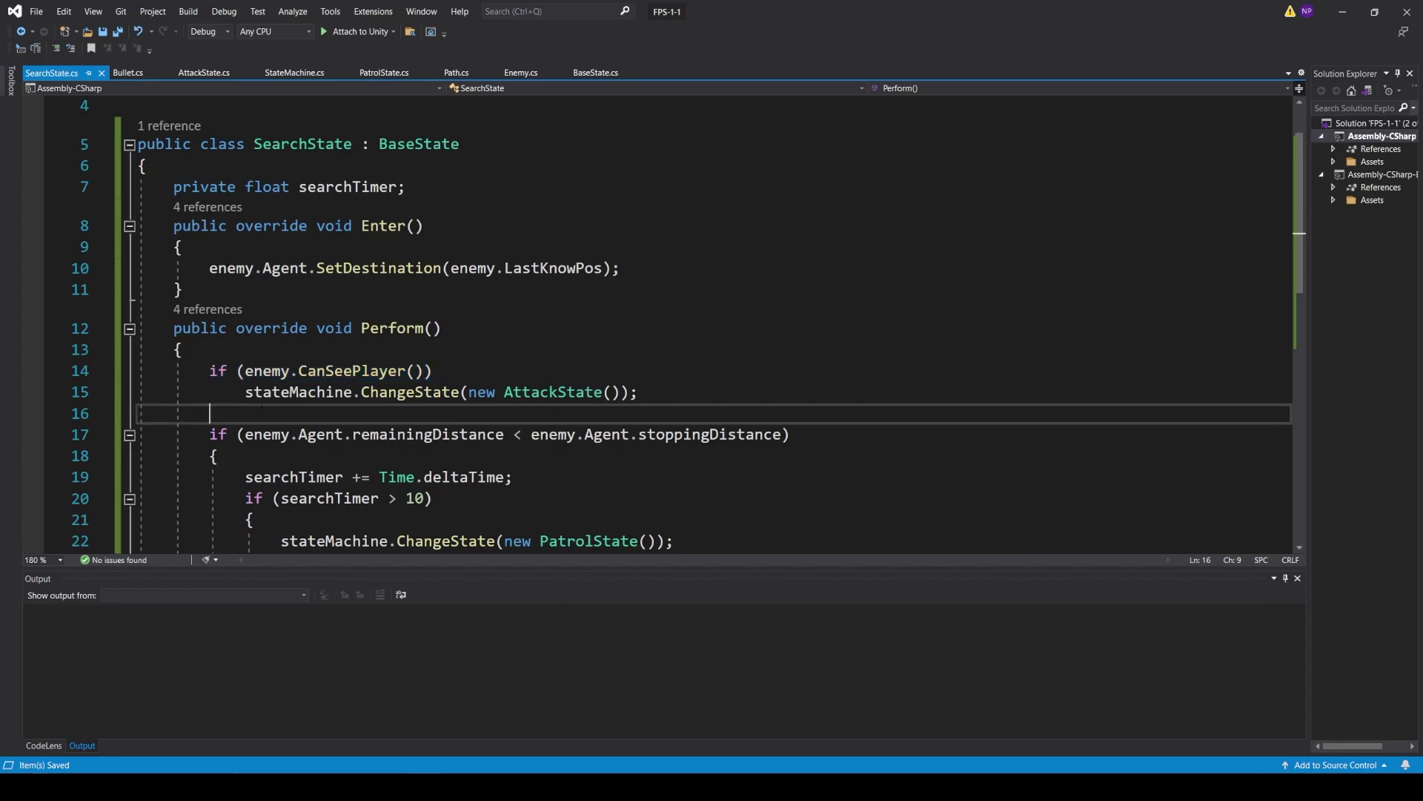
{"action": "left_click_drag", "start_coordinate": [217, 392], "coordinate": [637, 392]}
{"action": "scroll", "coordinate": [606, 402], "scroll_direction": "down", "scroll_amount": 1}
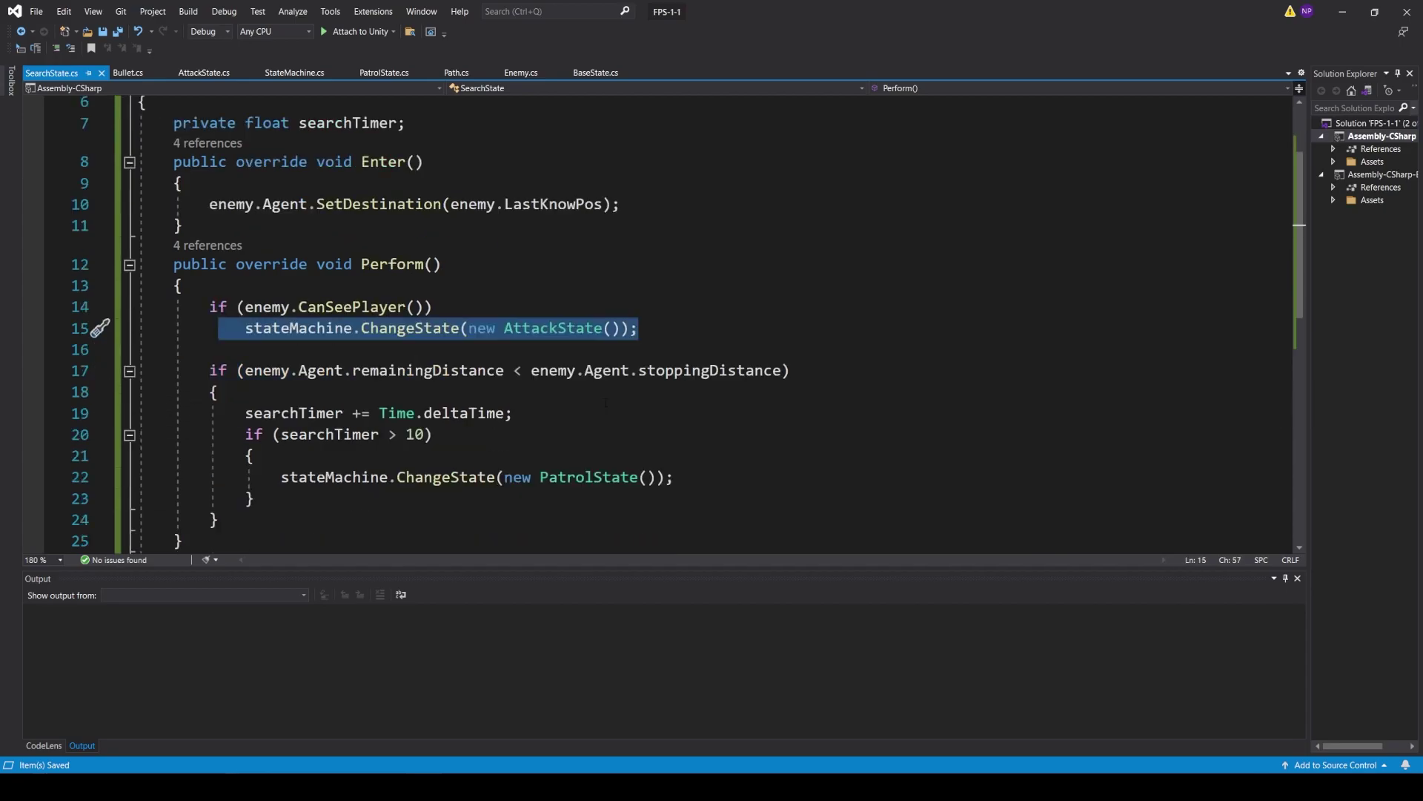
{"action": "left_click", "coordinate": [587, 415]}
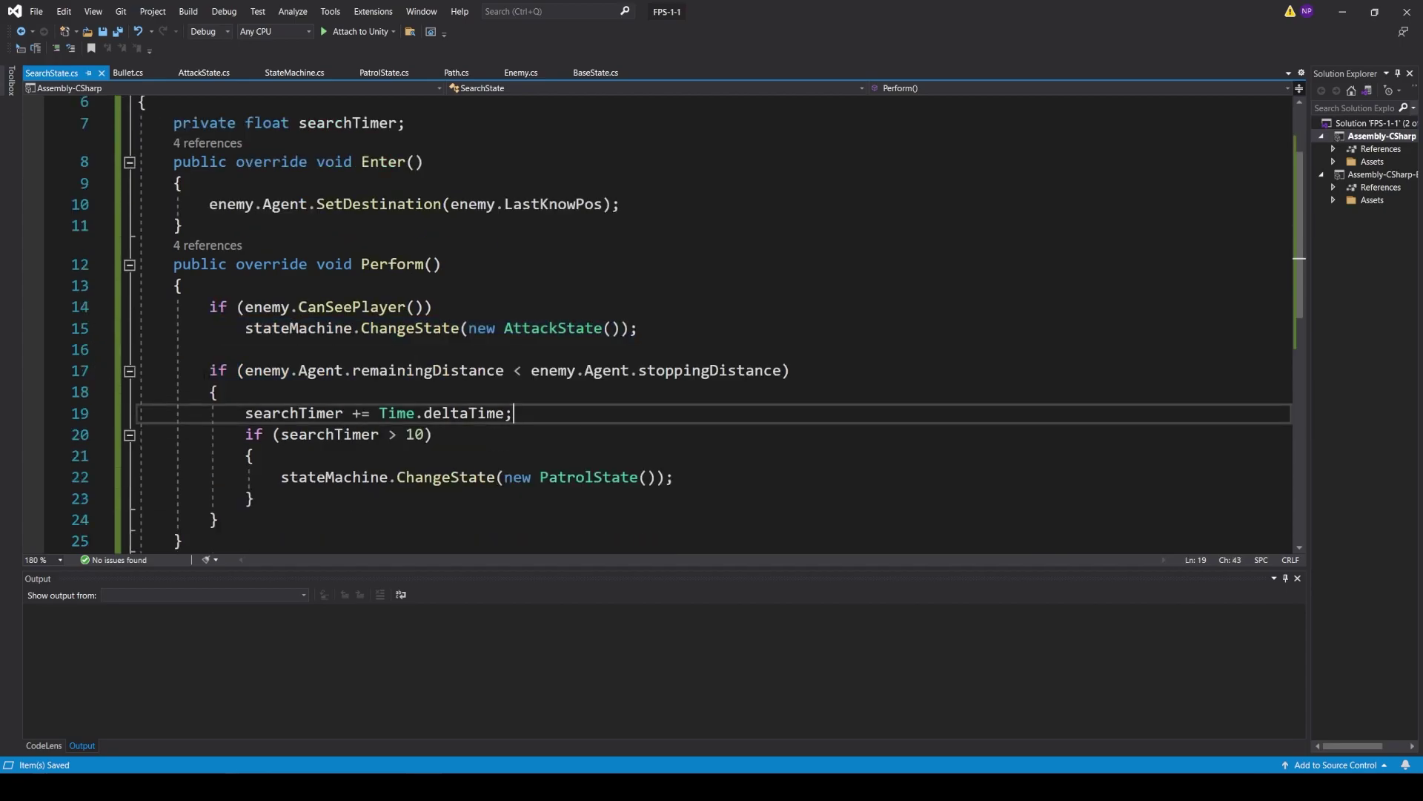
{"action": "left_click", "coordinate": [210, 370]}
{"action": "mouse_move", "coordinate": [209, 371]}
{"action": "left_mouse_down"}
{"action": "mouse_move", "coordinate": [219, 392]}
{"action": "mouse_move", "coordinate": [443, 434]}
{"action": "mouse_move", "coordinate": [512, 413]}
{"action": "left_mouse_up"}
{"action": "left_click", "coordinate": [468, 413]}
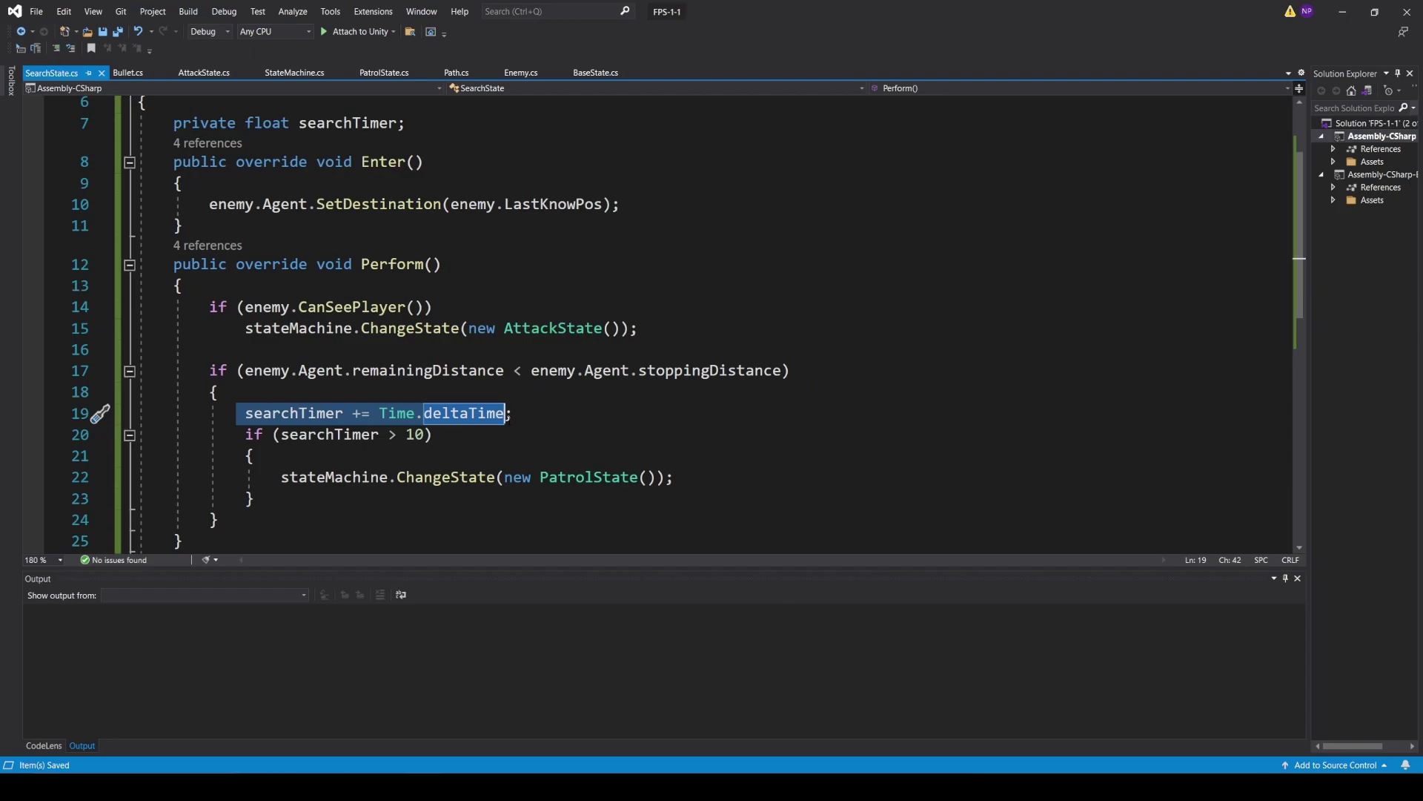
{"action": "left_click", "coordinate": [424, 477]}
{"action": "left_click", "coordinate": [244, 434]}
{"action": "left_click_drag", "start_coordinate": [245, 433], "coordinate": [254, 499]}
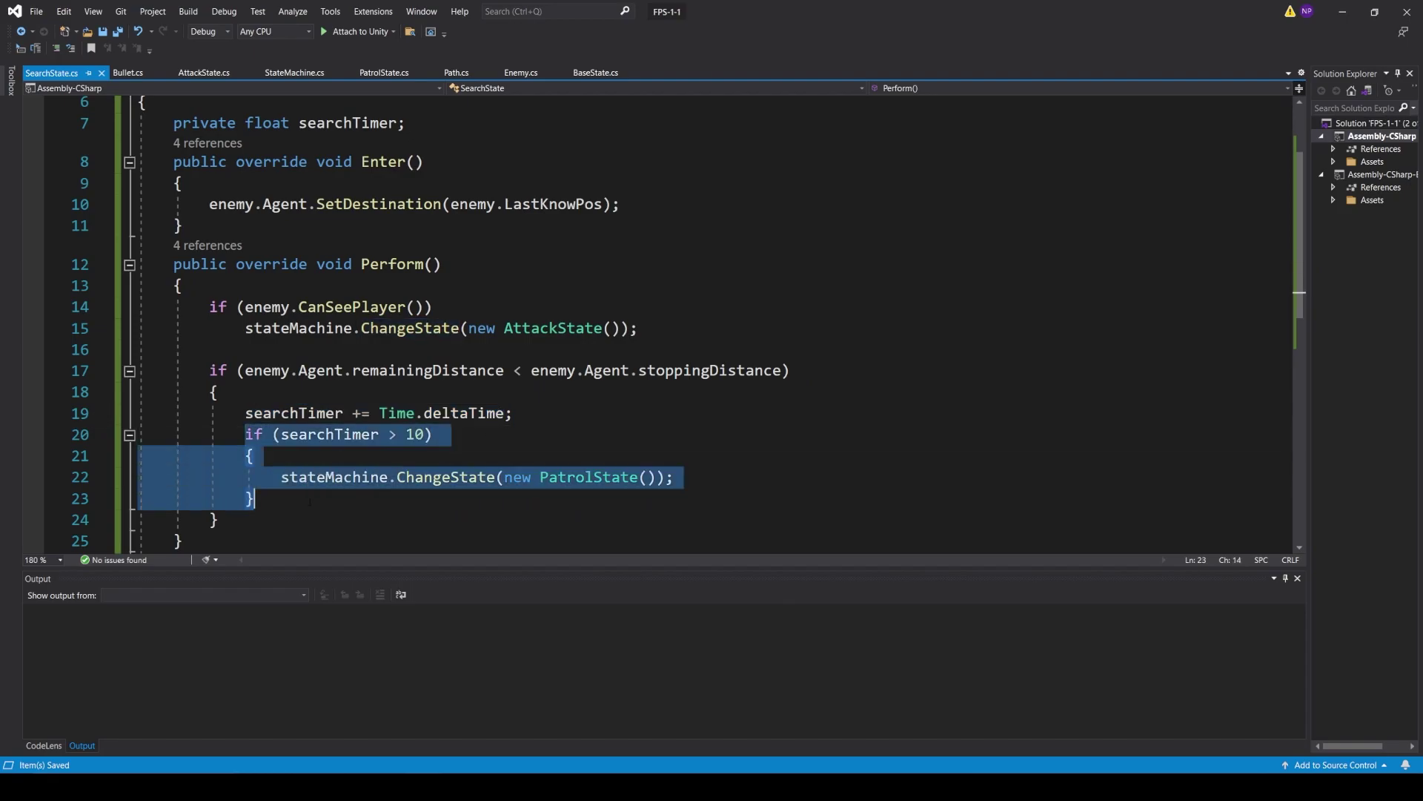
{"action": "left_click", "coordinate": [255, 499]}
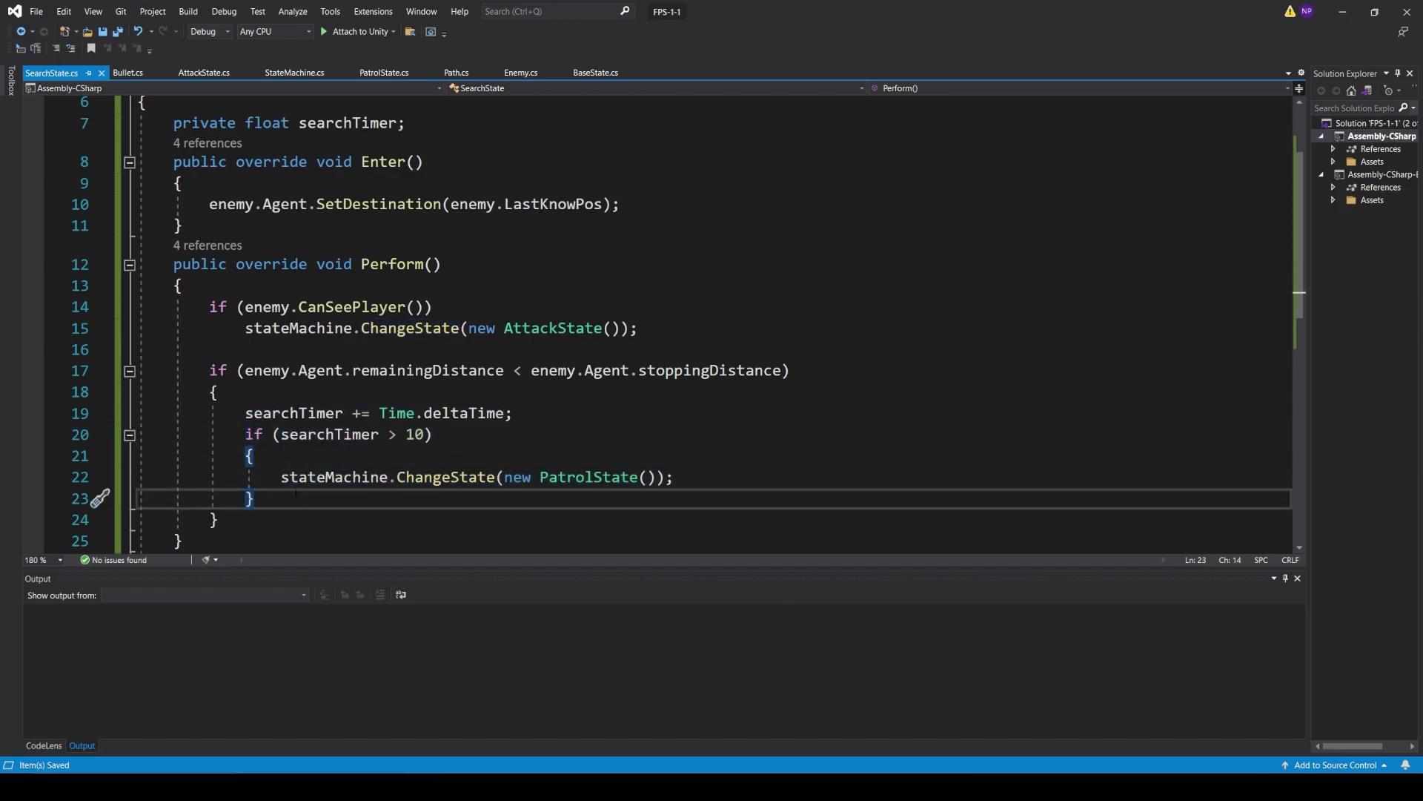
{"action": "scroll", "coordinate": [612, 343], "scroll_direction": "down", "scroll_amount": 2}
{"action": "left_click", "coordinate": [611, 343]}
{"action": "left_click", "coordinate": [219, 386]}
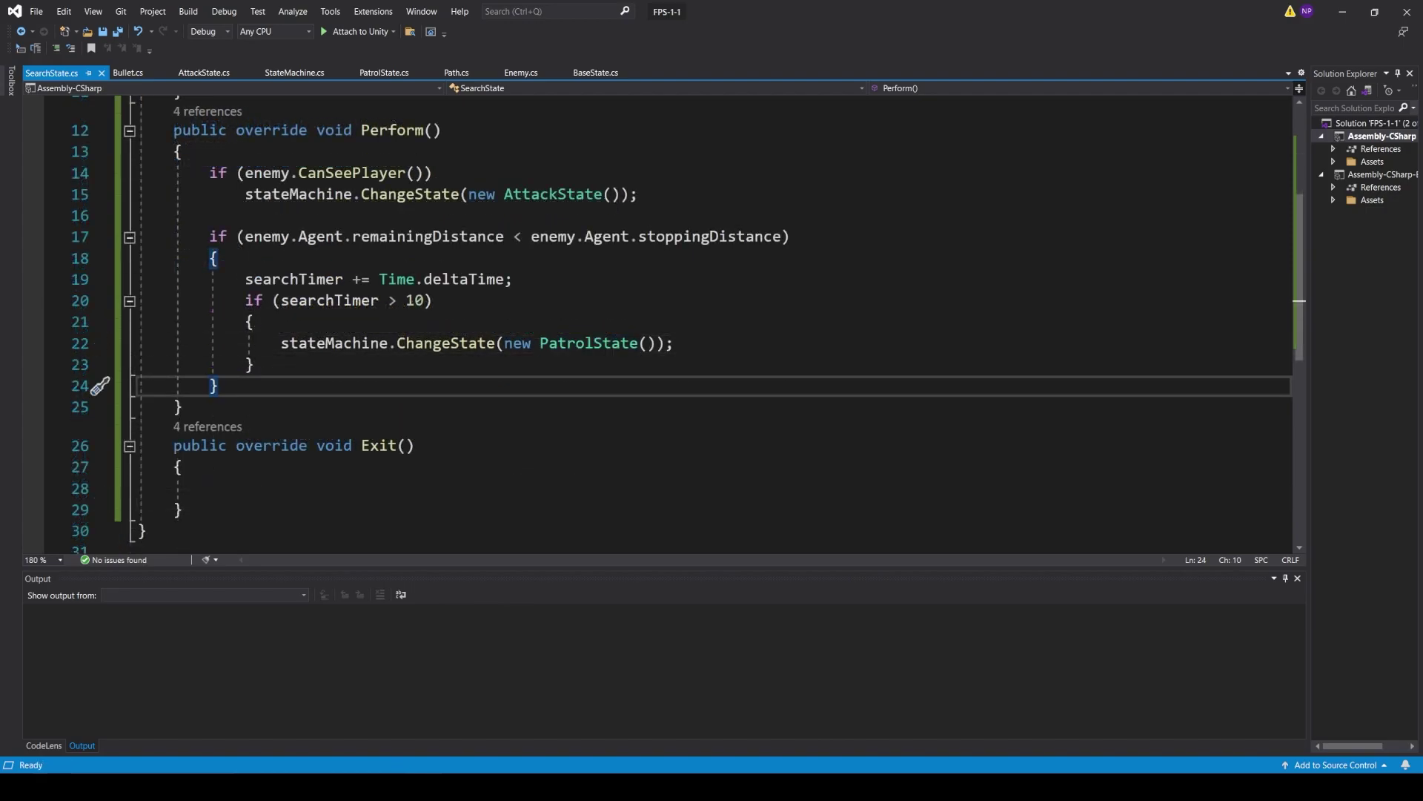
Check the Enemy.cs line in Update that moves the debug sphere to lastKnowPos
{"action": "key", "text": "alt+Tab"}
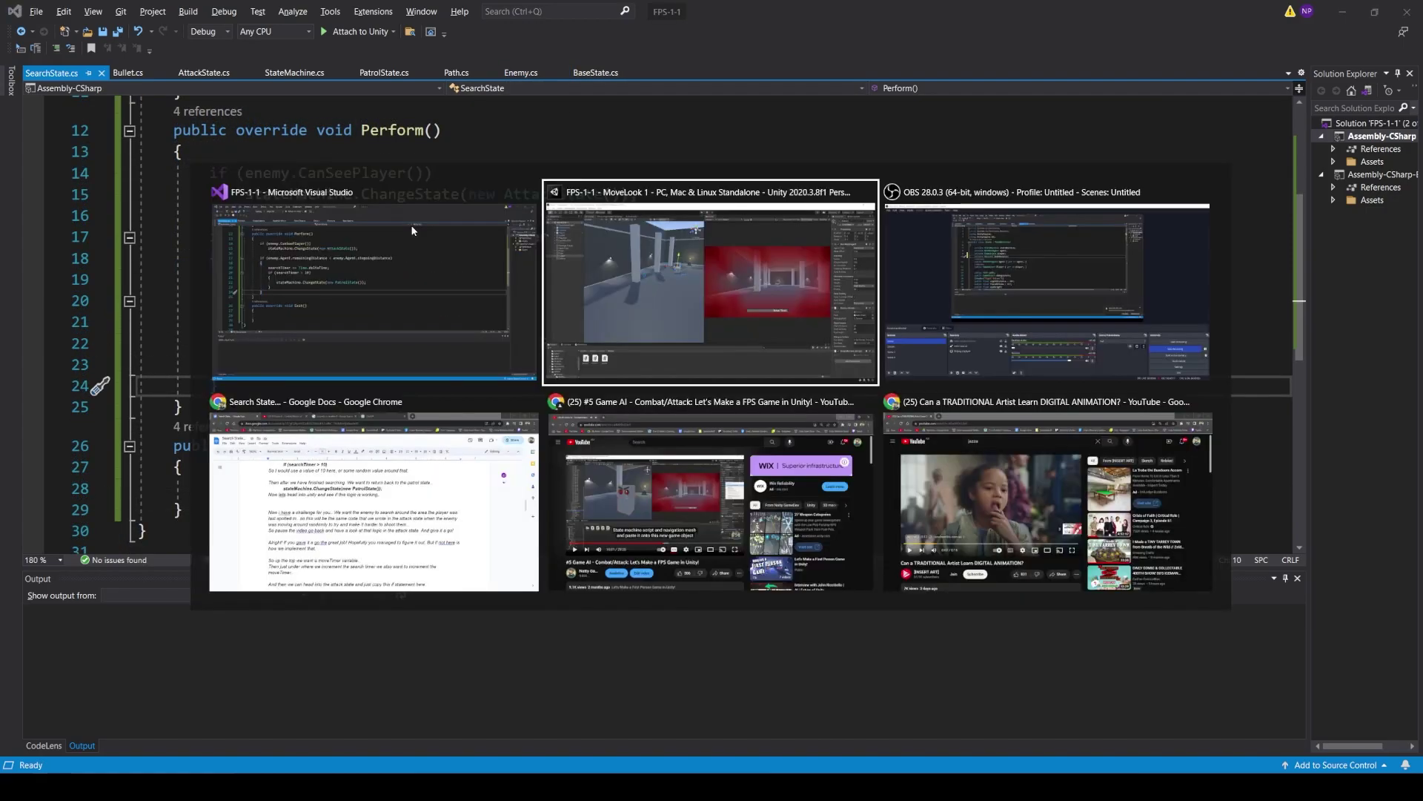
{"action": "right_click_drag", "start_coordinate": [482, 315], "coordinate": [525, 194]}
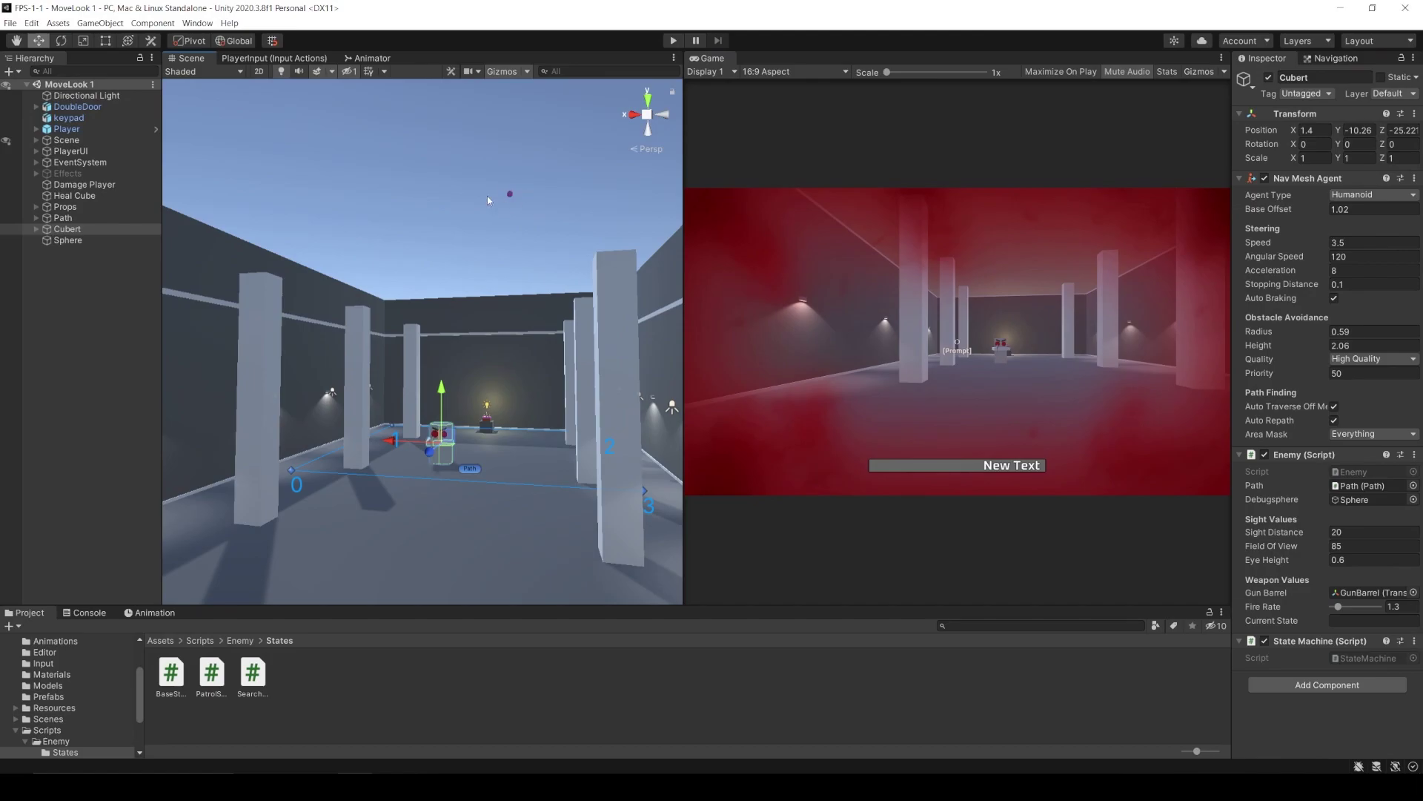
{"action": "key", "text": "alt+Tab"}
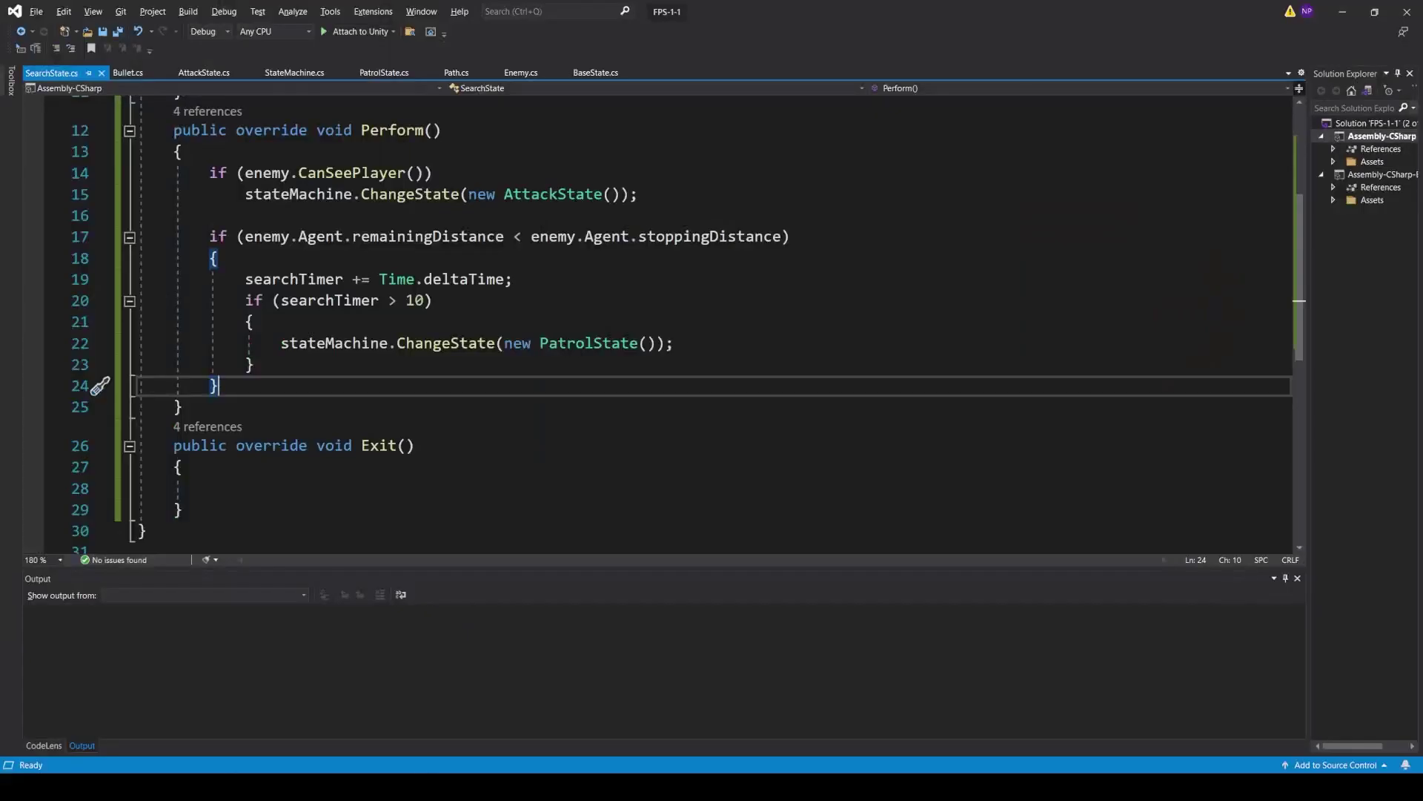
{"action": "left_click", "coordinate": [522, 74]}
{"action": "scroll", "coordinate": [333, 428], "scroll_direction": "up", "scroll_amount": 6}
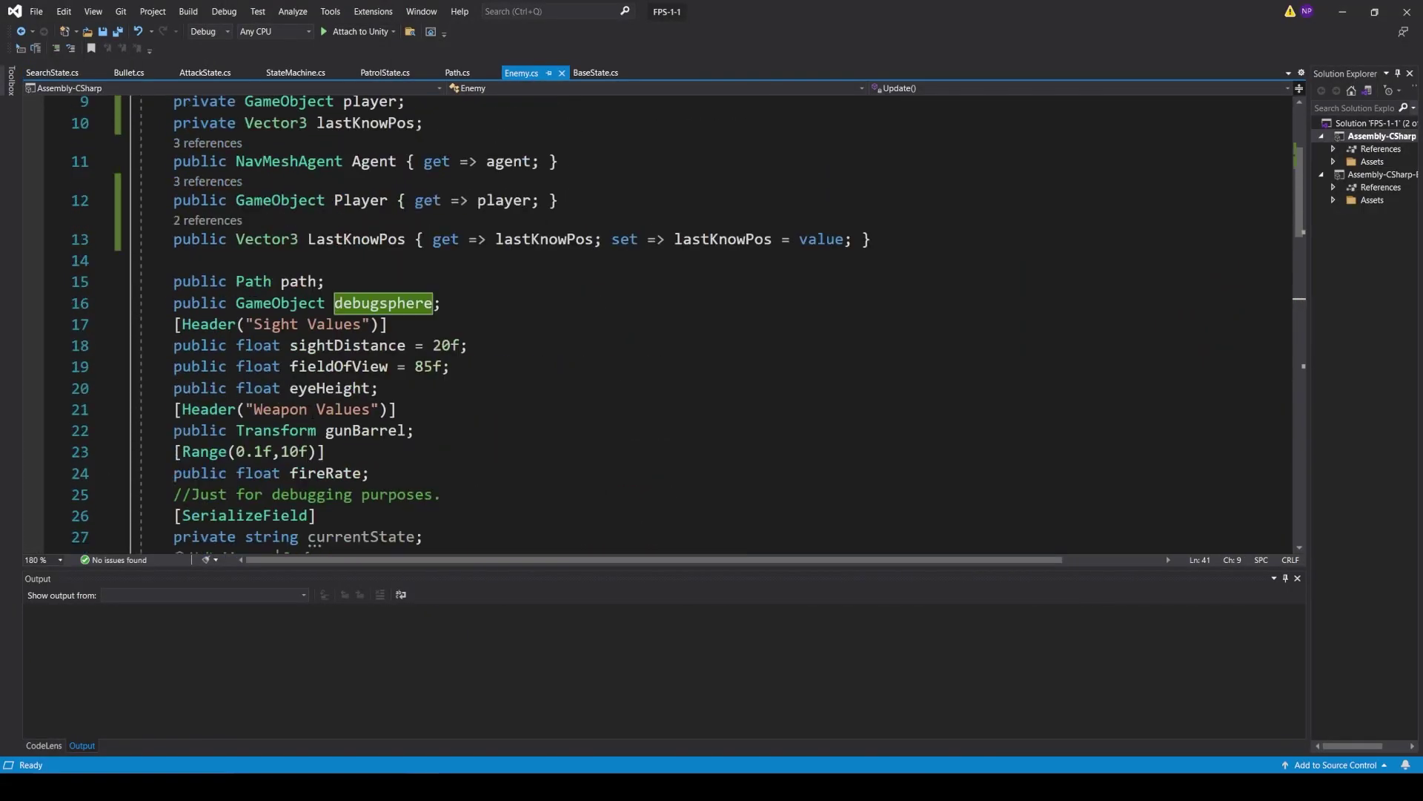
{"action": "left_click_drag", "start_coordinate": [167, 303], "coordinate": [442, 302]}
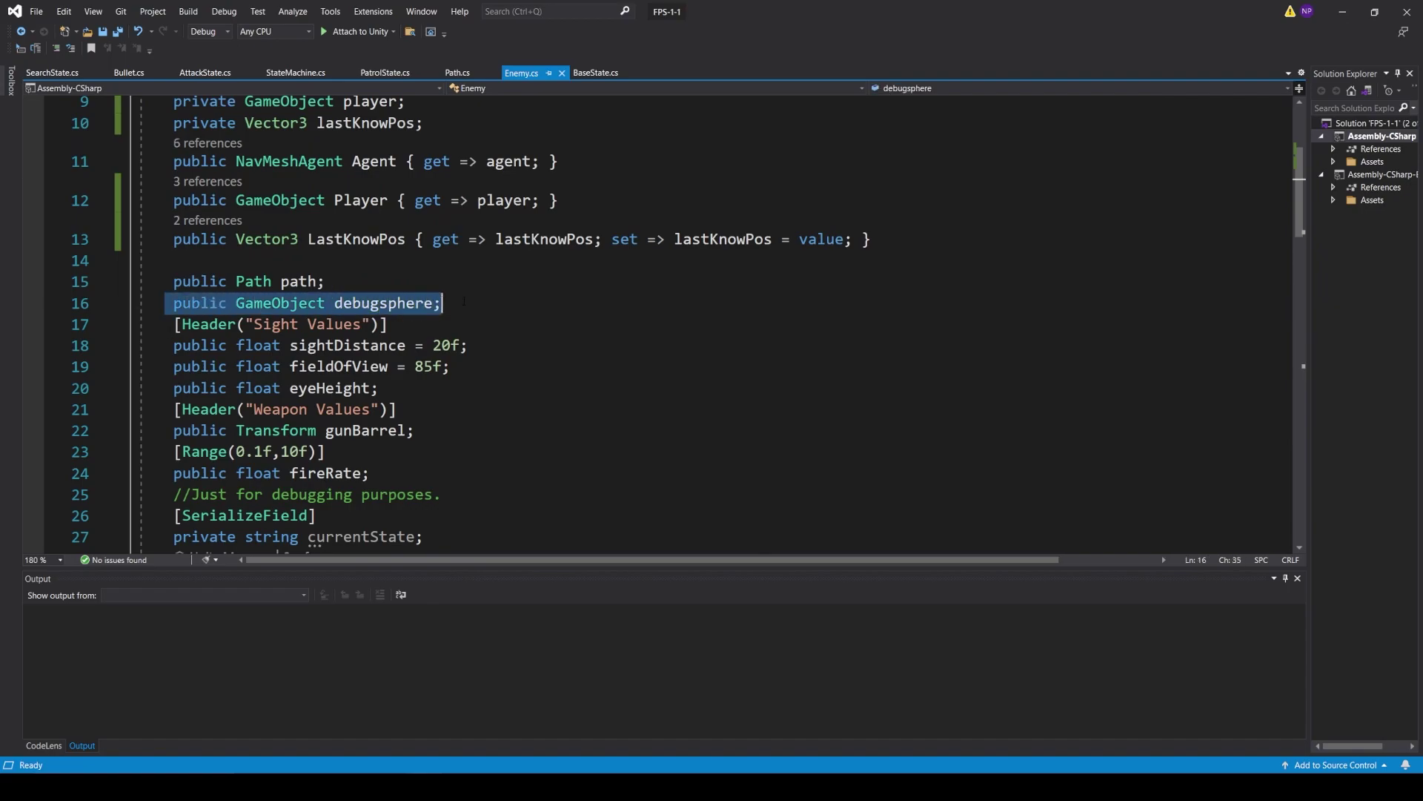
{"action": "scroll", "coordinate": [462, 307], "scroll_direction": "down", "scroll_amount": 2}
{"action": "scroll", "coordinate": [464, 304], "scroll_direction": "down", "scroll_amount": 3}
{"action": "scroll", "coordinate": [464, 304], "scroll_direction": "down", "scroll_amount": 2}
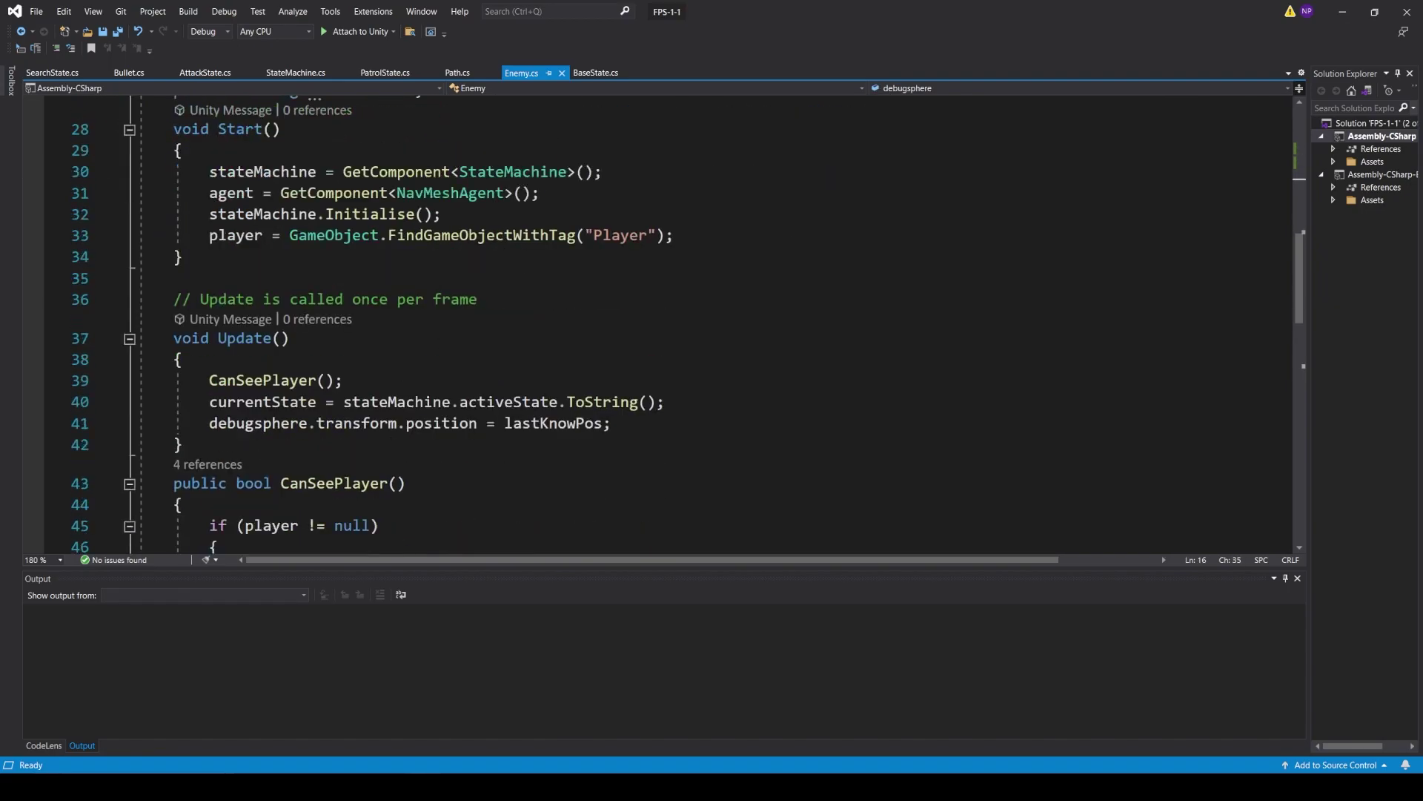
{"action": "left_click_drag", "start_coordinate": [191, 423], "coordinate": [434, 423]}
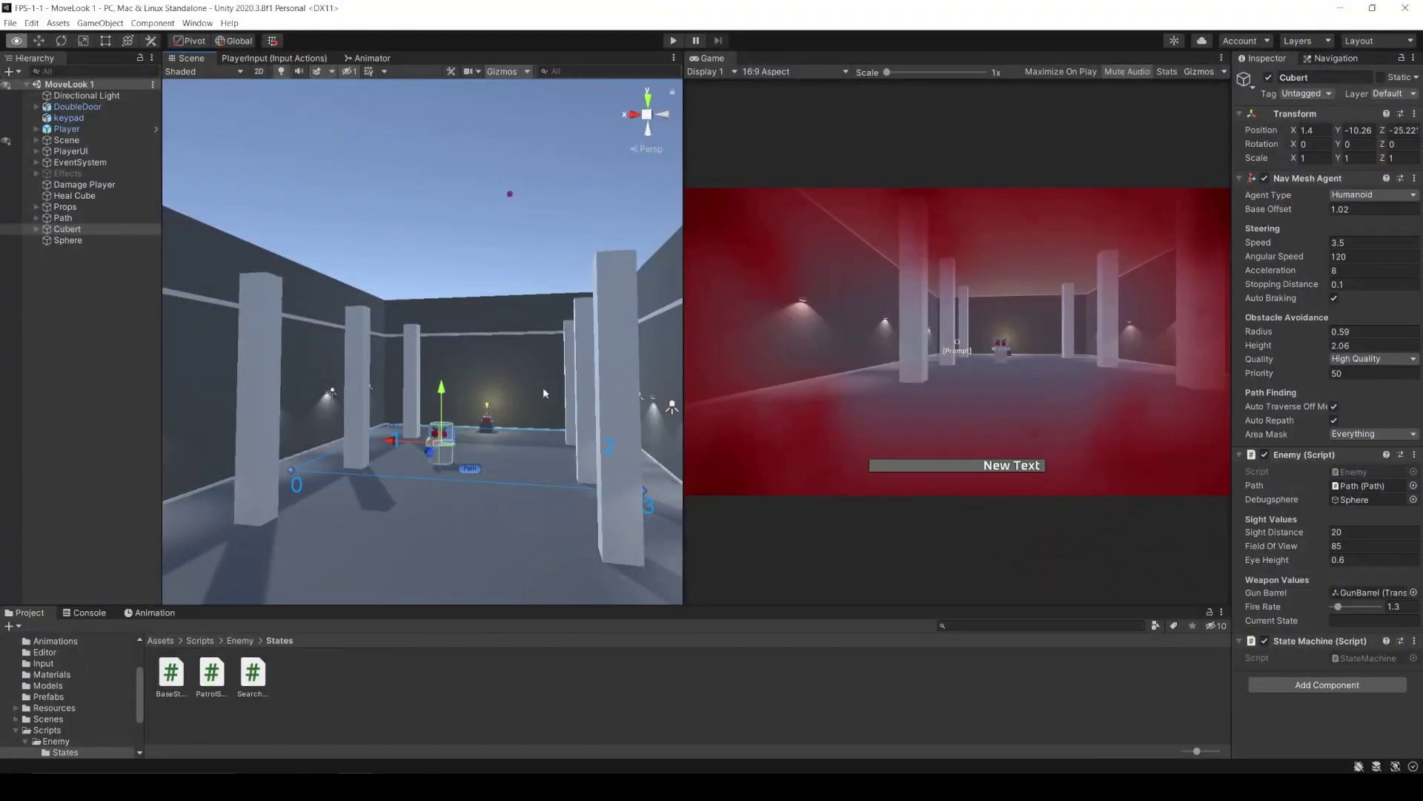
Enter Play mode and walk the player with WASD behind a pillar, out of the enemy's sight
{"action": "right_click_drag", "start_coordinate": [544, 392], "coordinate": [201, 459]}
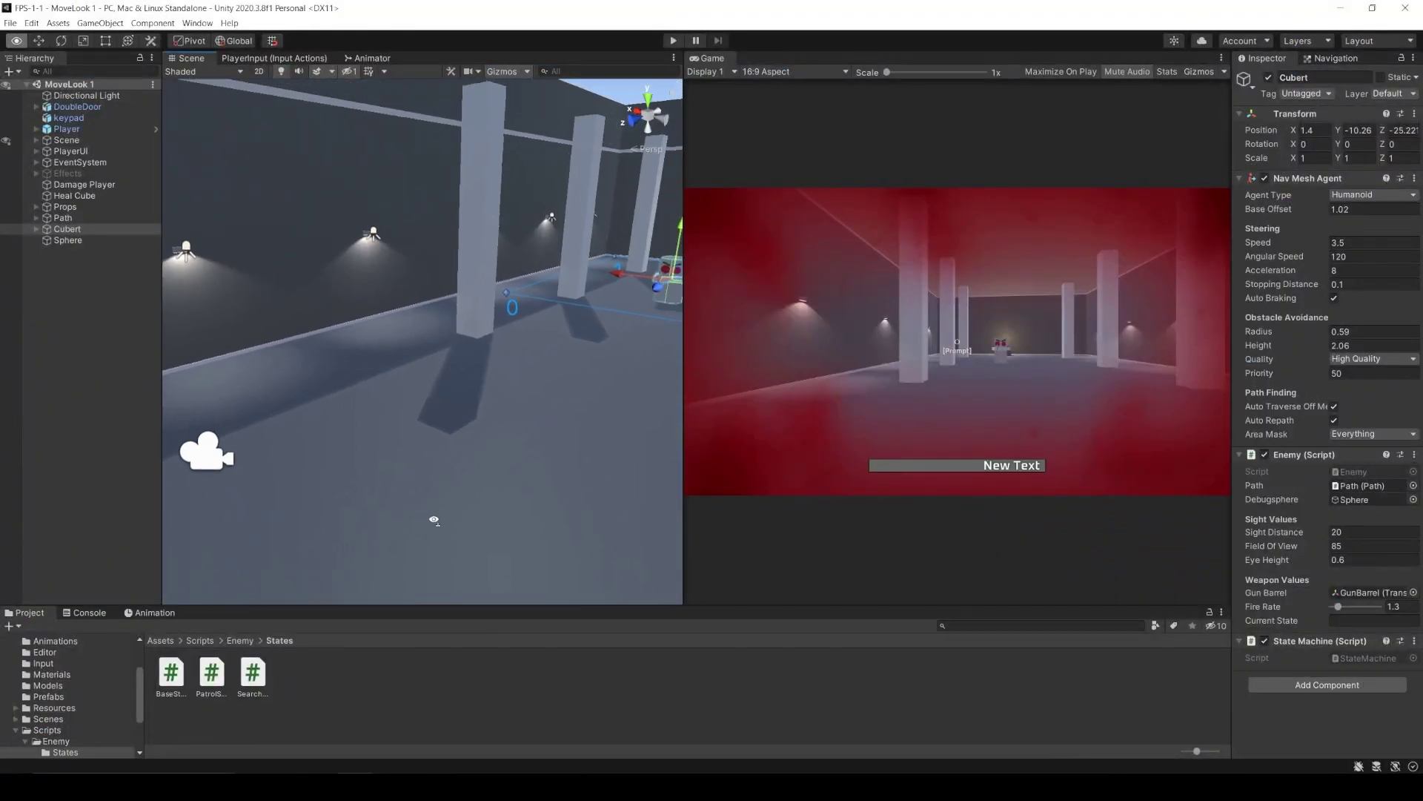
{"action": "left_click", "coordinate": [672, 41]}
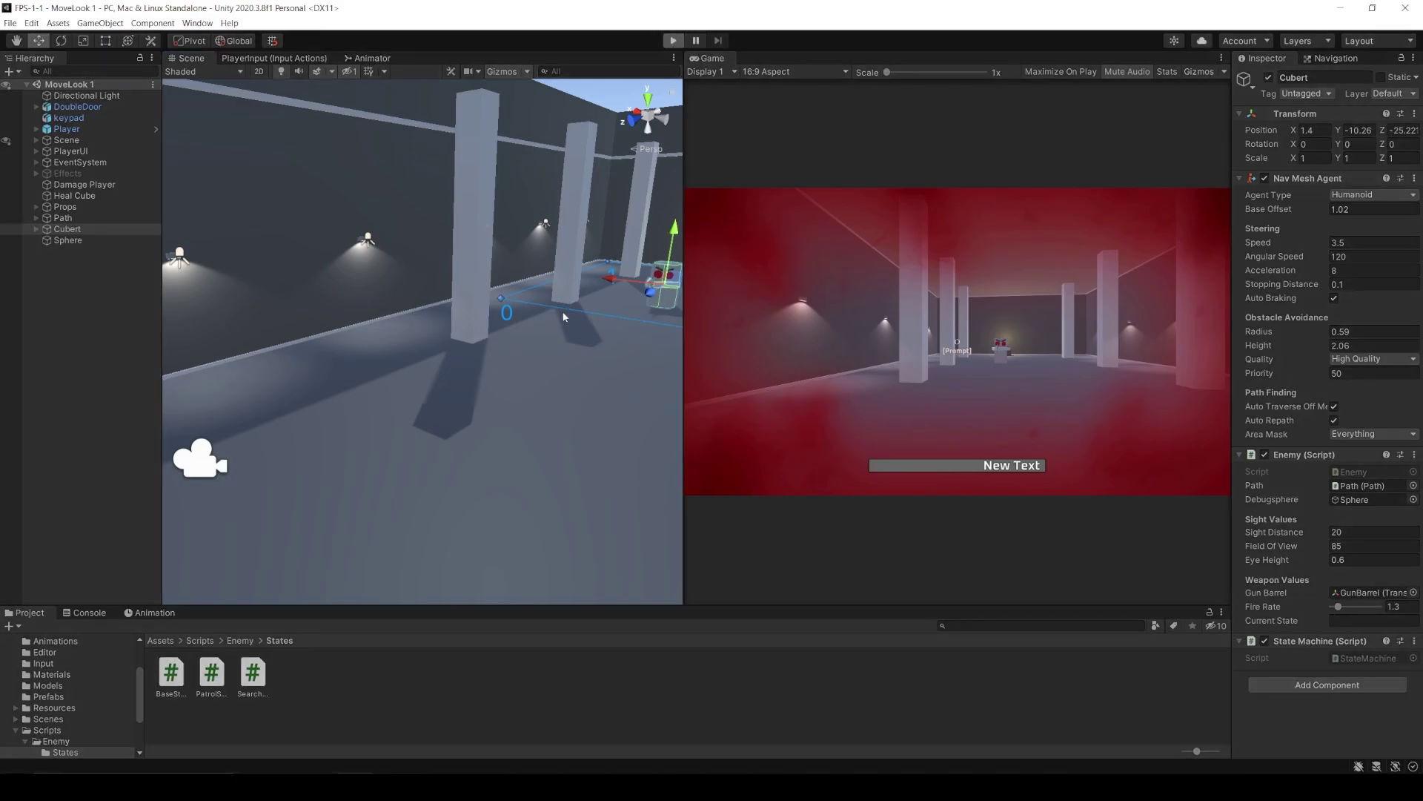
{"action": "key", "text": "w"}
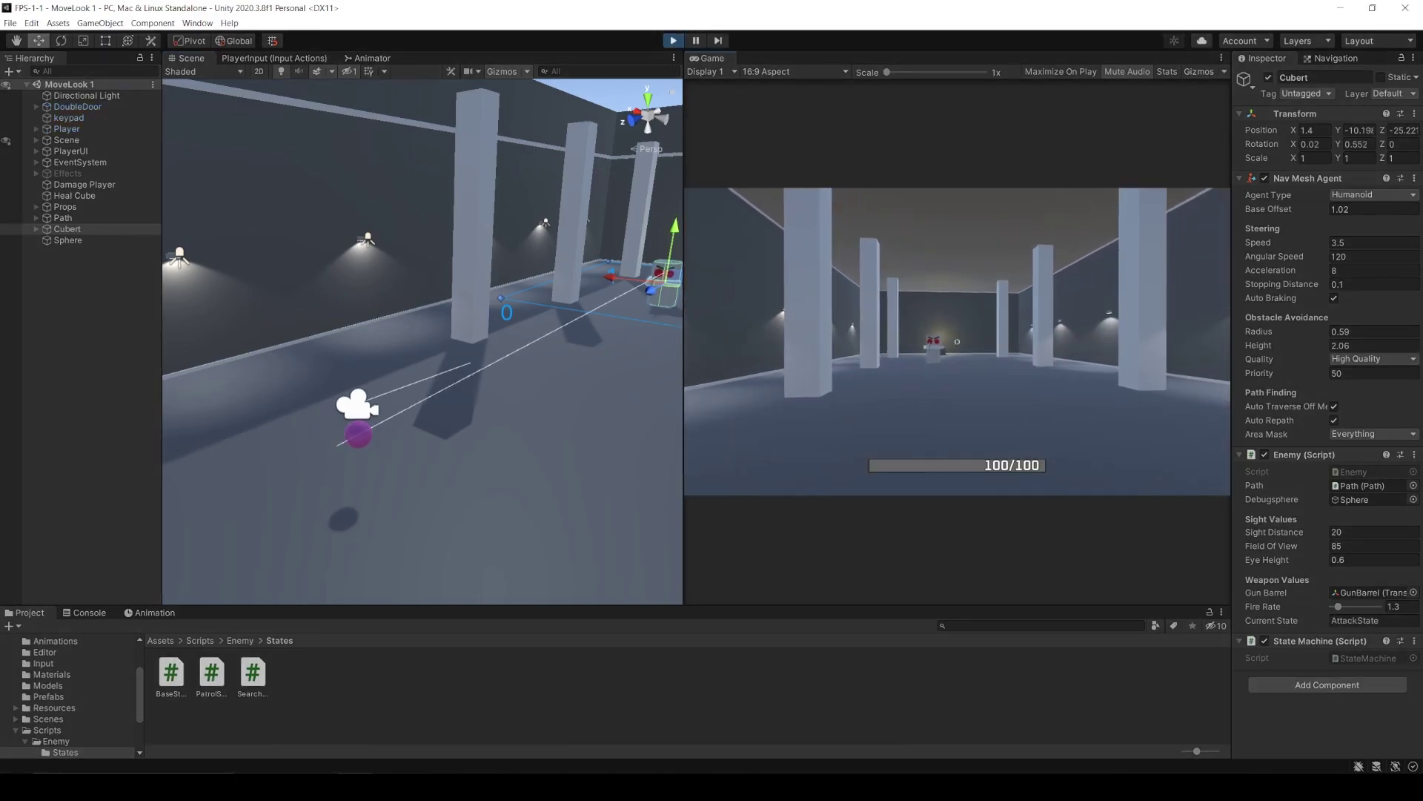
{"action": "key", "text": "a"}
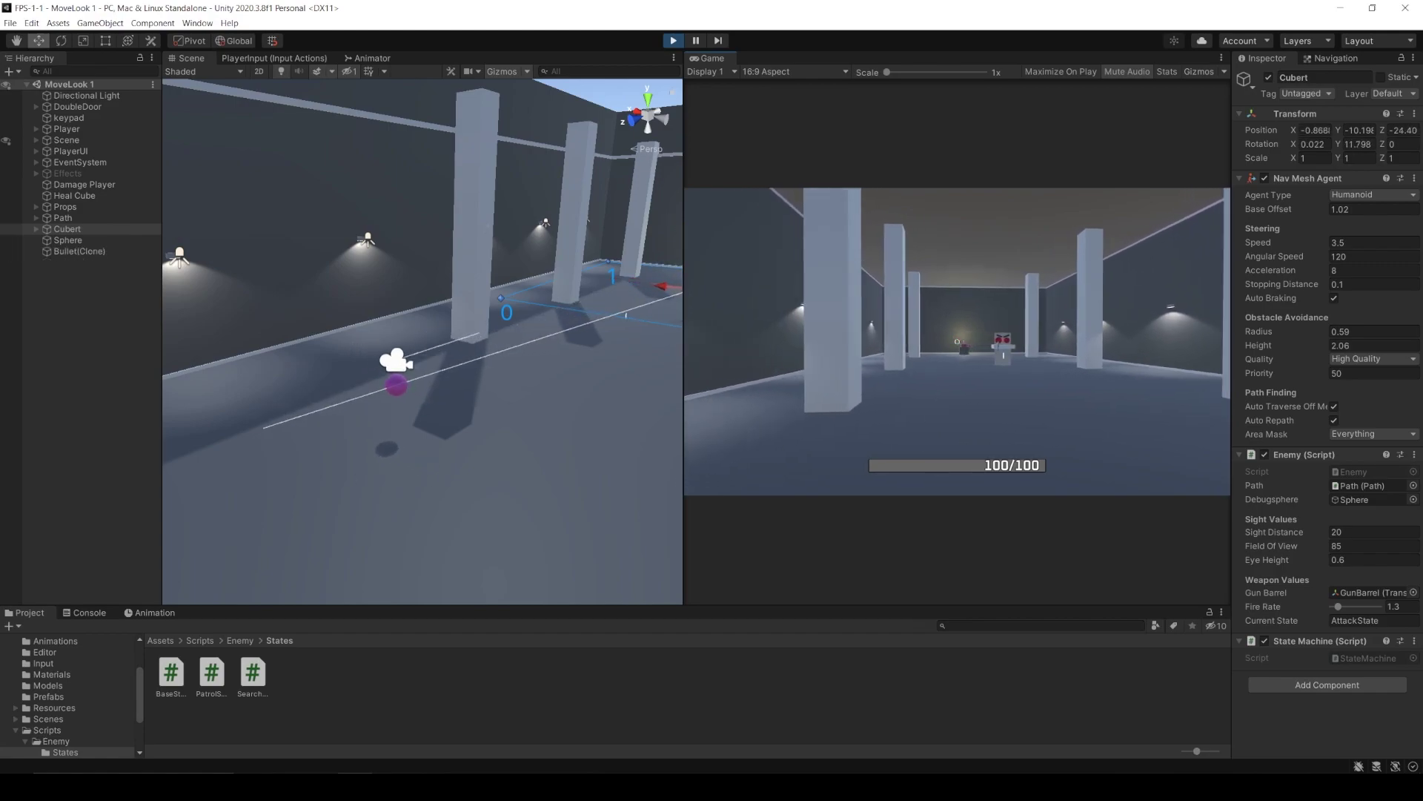
{"action": "key", "text": "a"}
{"action": "key", "text": "w"}
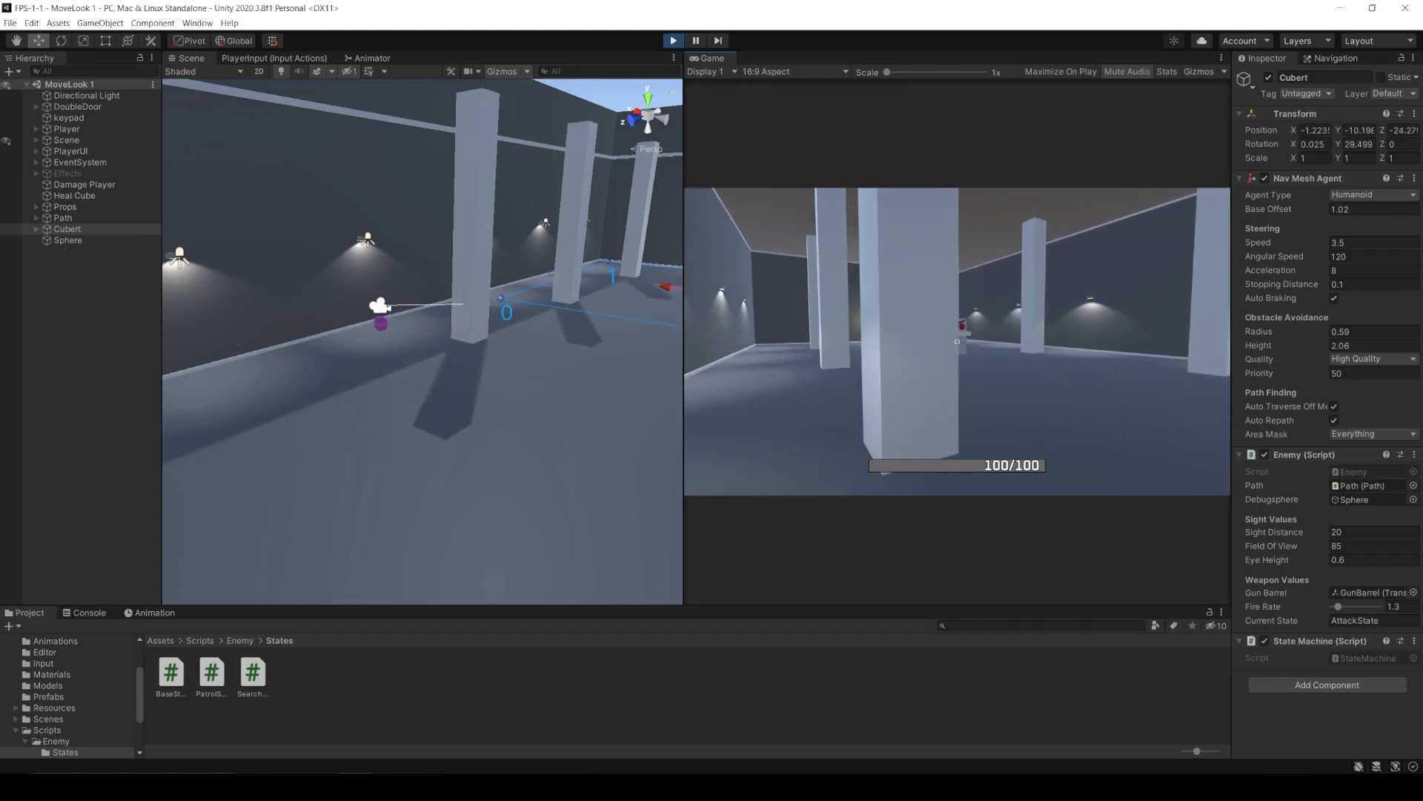
{"action": "key", "text": "w"}
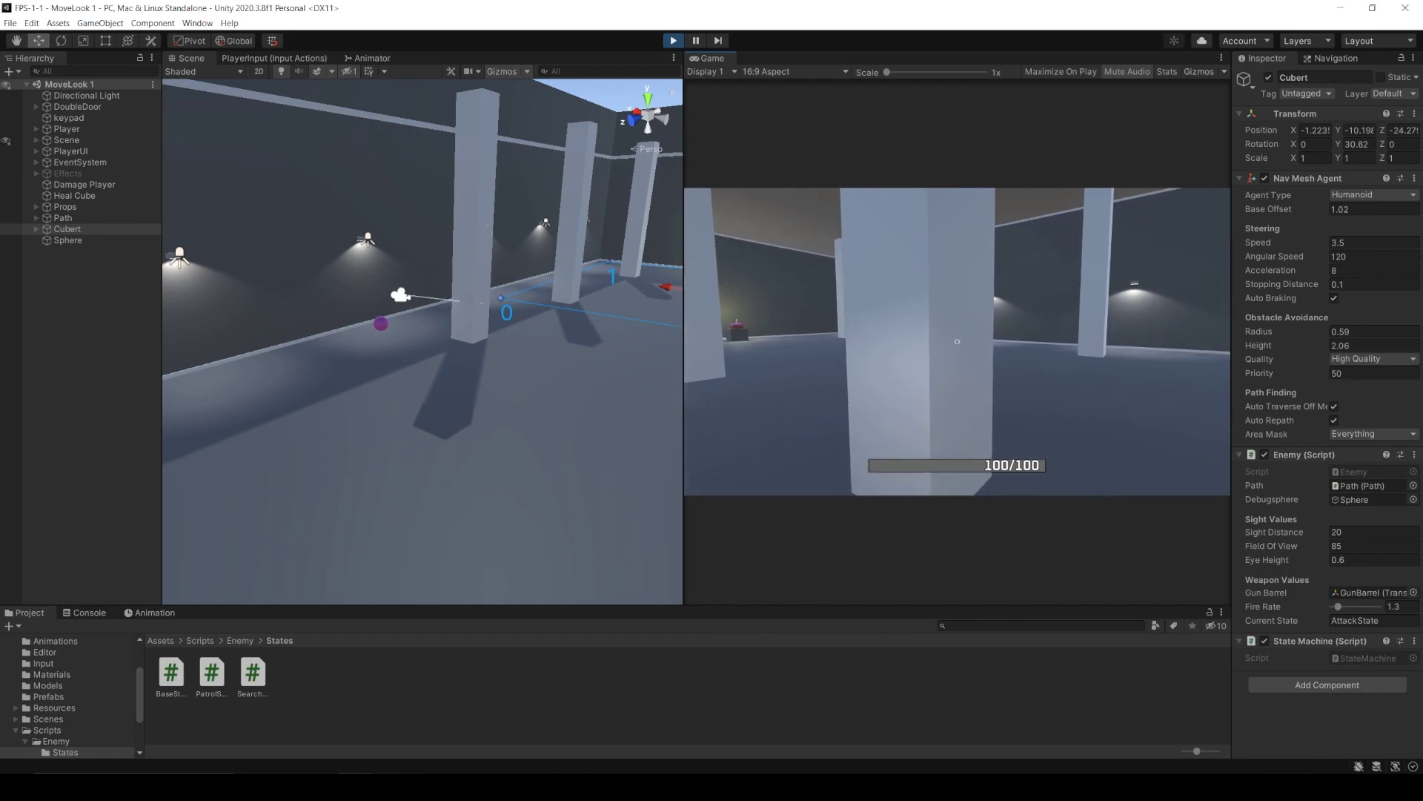
{"action": "key", "text": "w"}
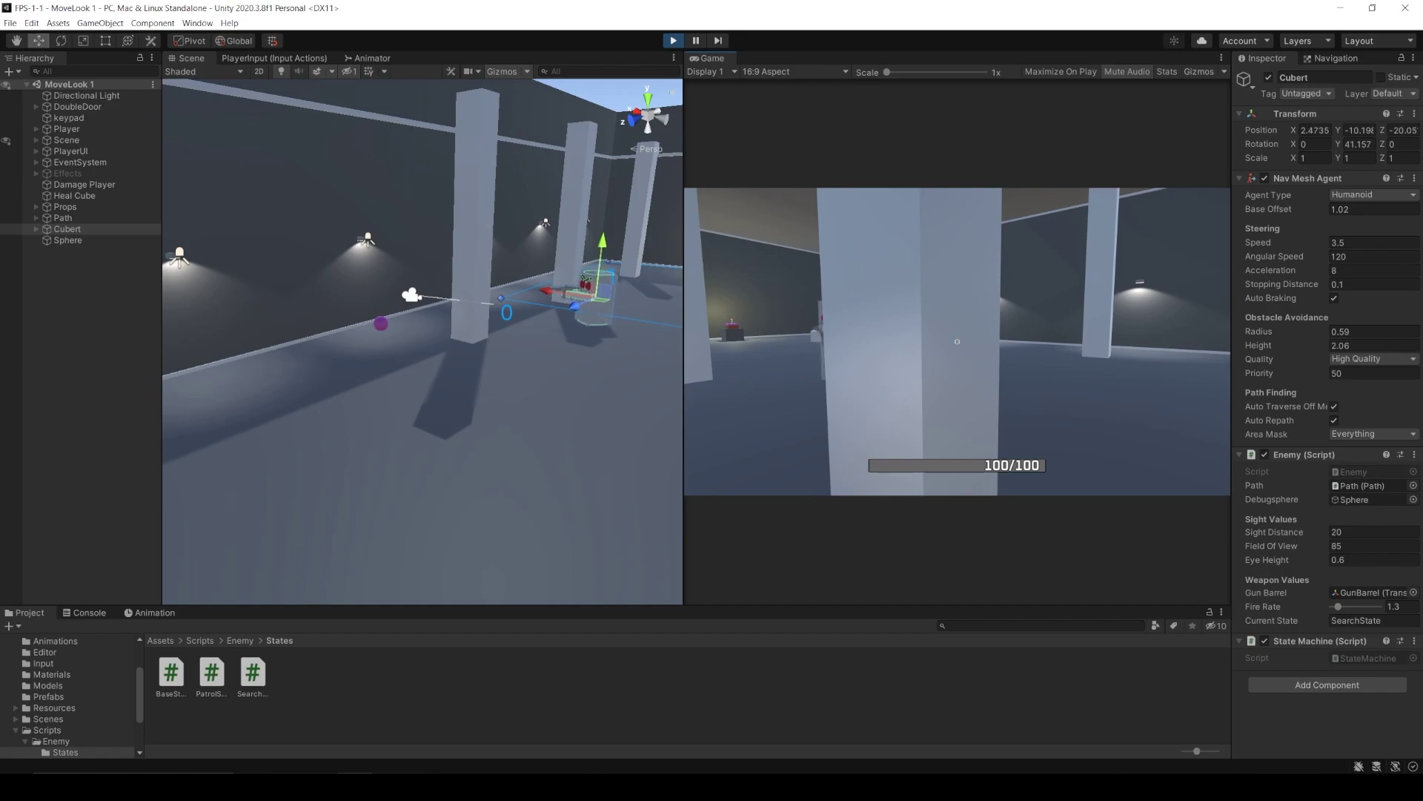
{"action": "key", "text": "w"}
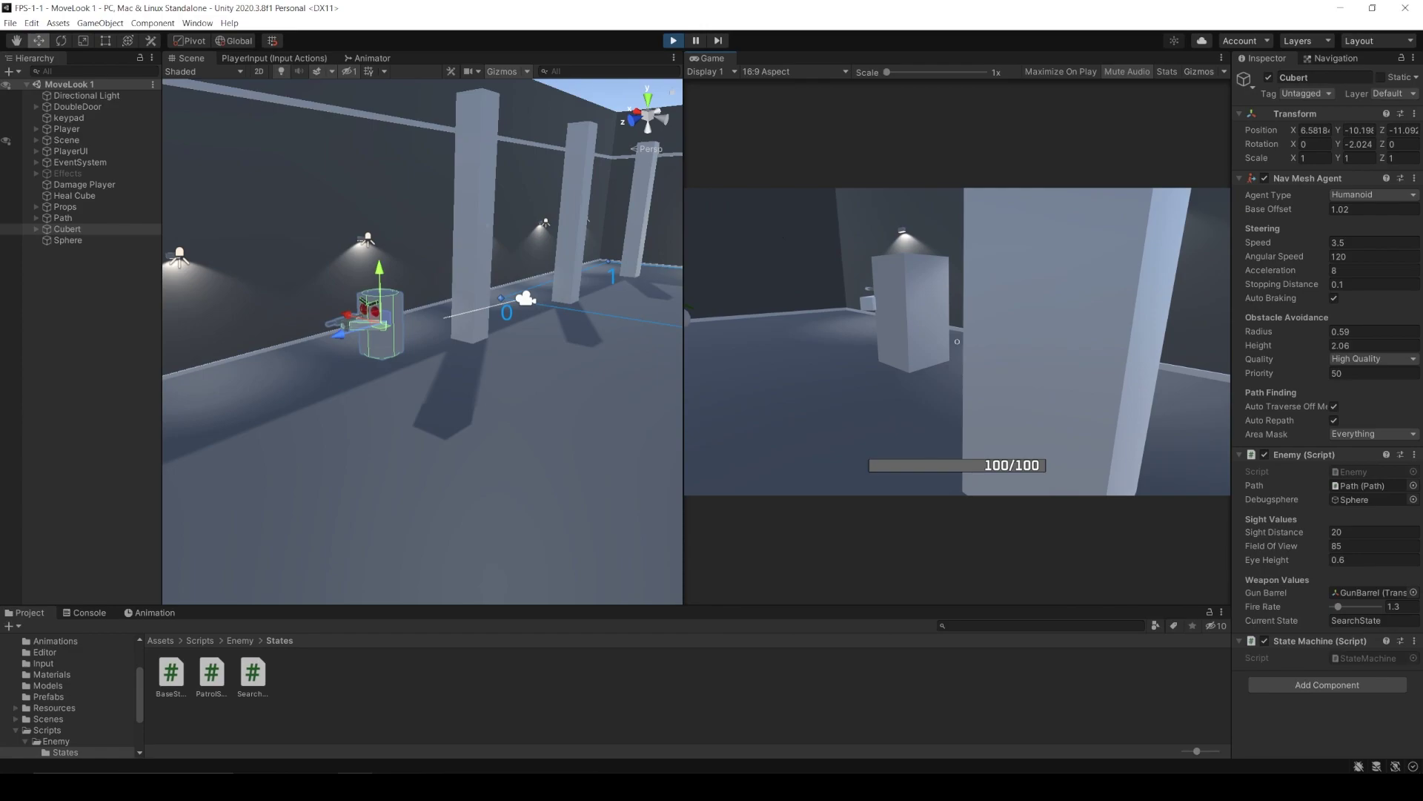
{"action": "key", "text": "s"}
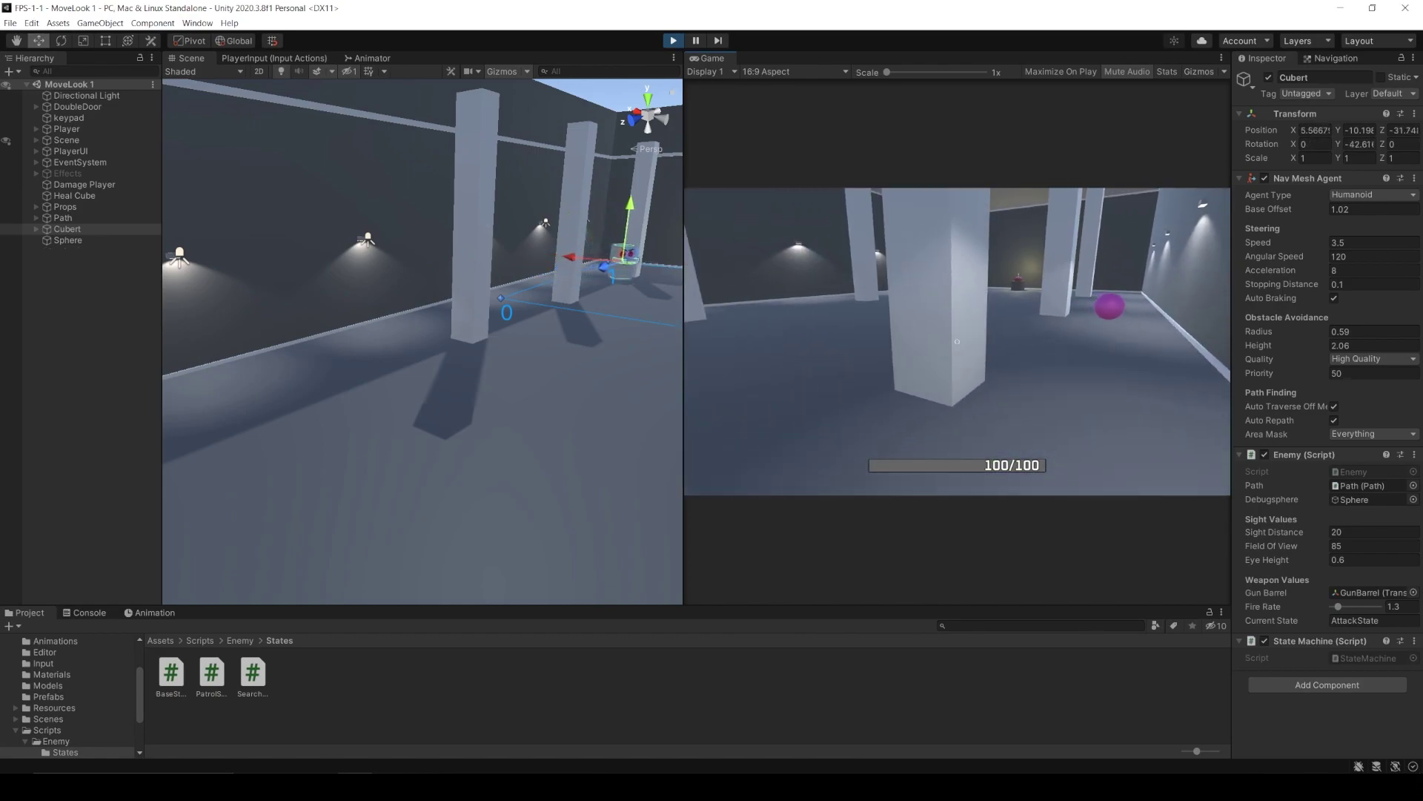
Exit Play mode with Ctrl+P
{"action": "key", "text": "ctrl+p"}
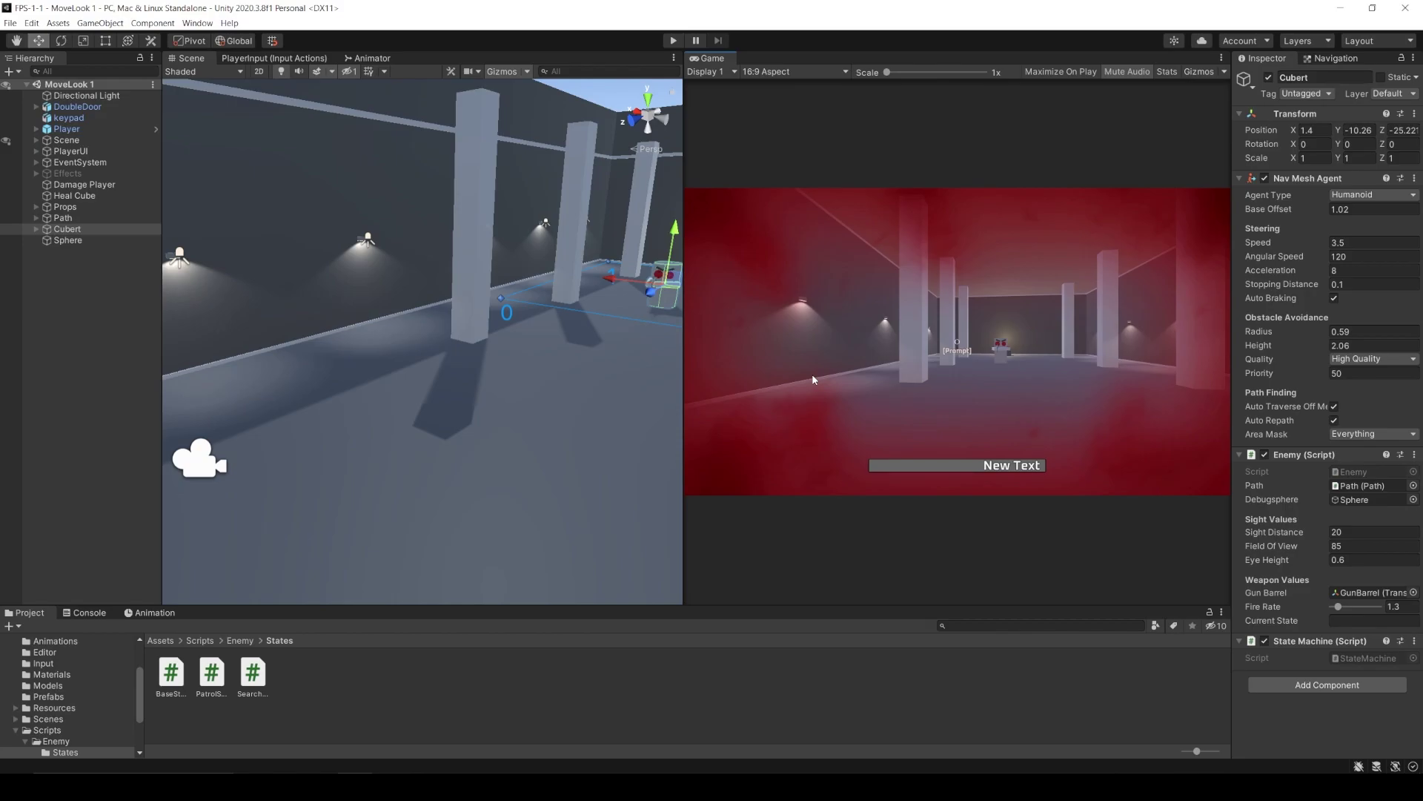
In SearchState.cs, add 'private float moveTimer;' below searchTimer and 'moveTimer += Time.deltaTime;' in Perform
{"action": "key", "text": "alt+Tab"}
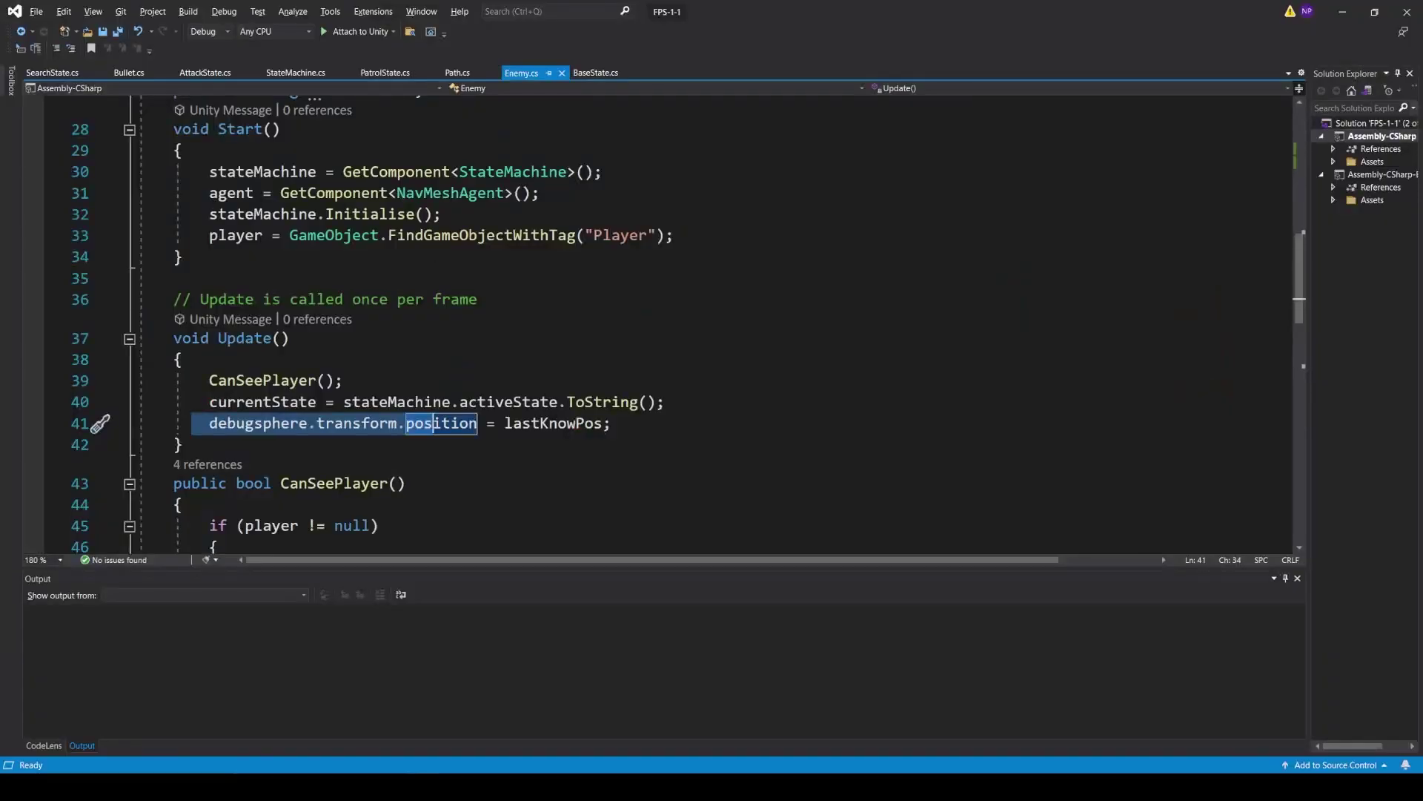
{"action": "left_click", "coordinate": [56, 73]}
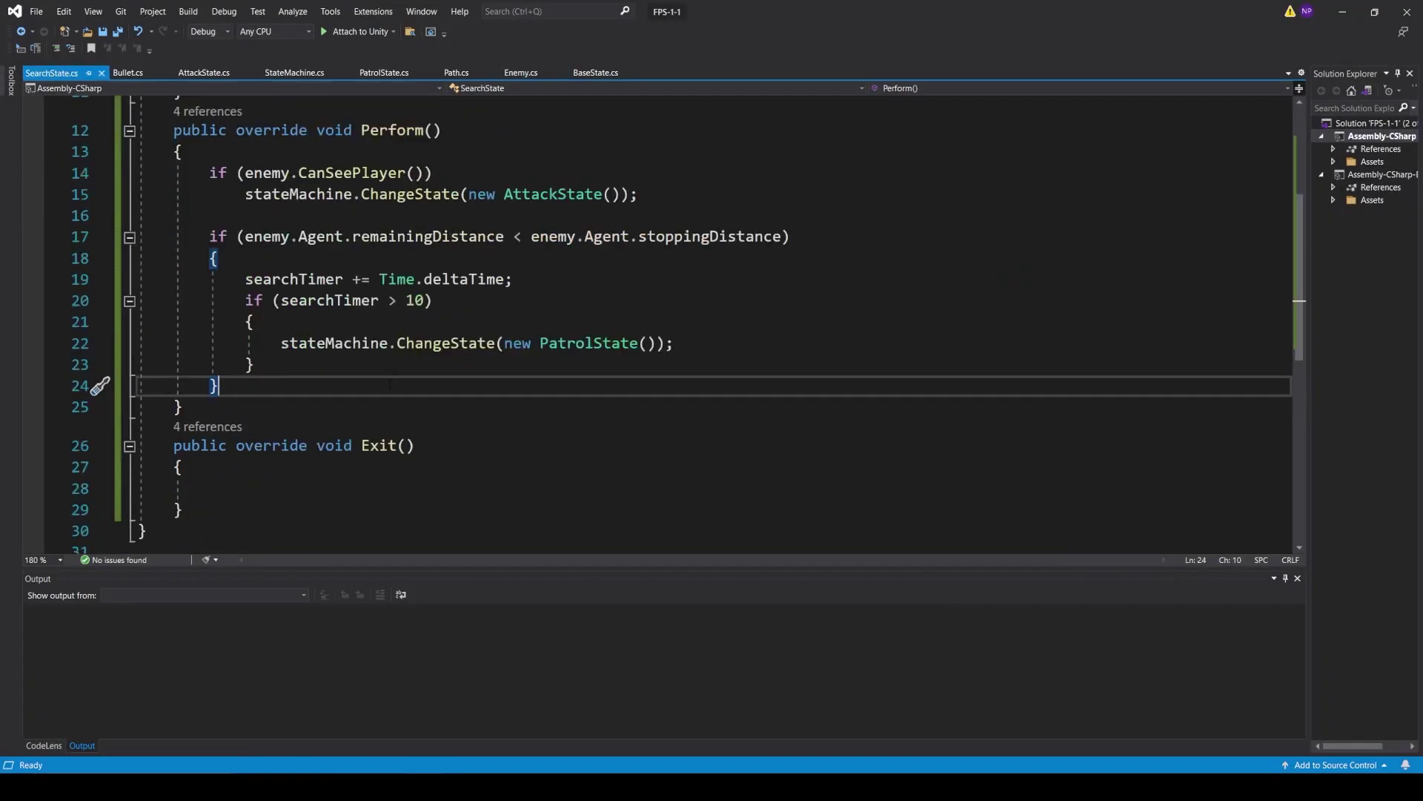
{"action": "scroll", "coordinate": [712, 322], "scroll_direction": "up", "scroll_amount": 3}
{"action": "left_click", "coordinate": [446, 159]}
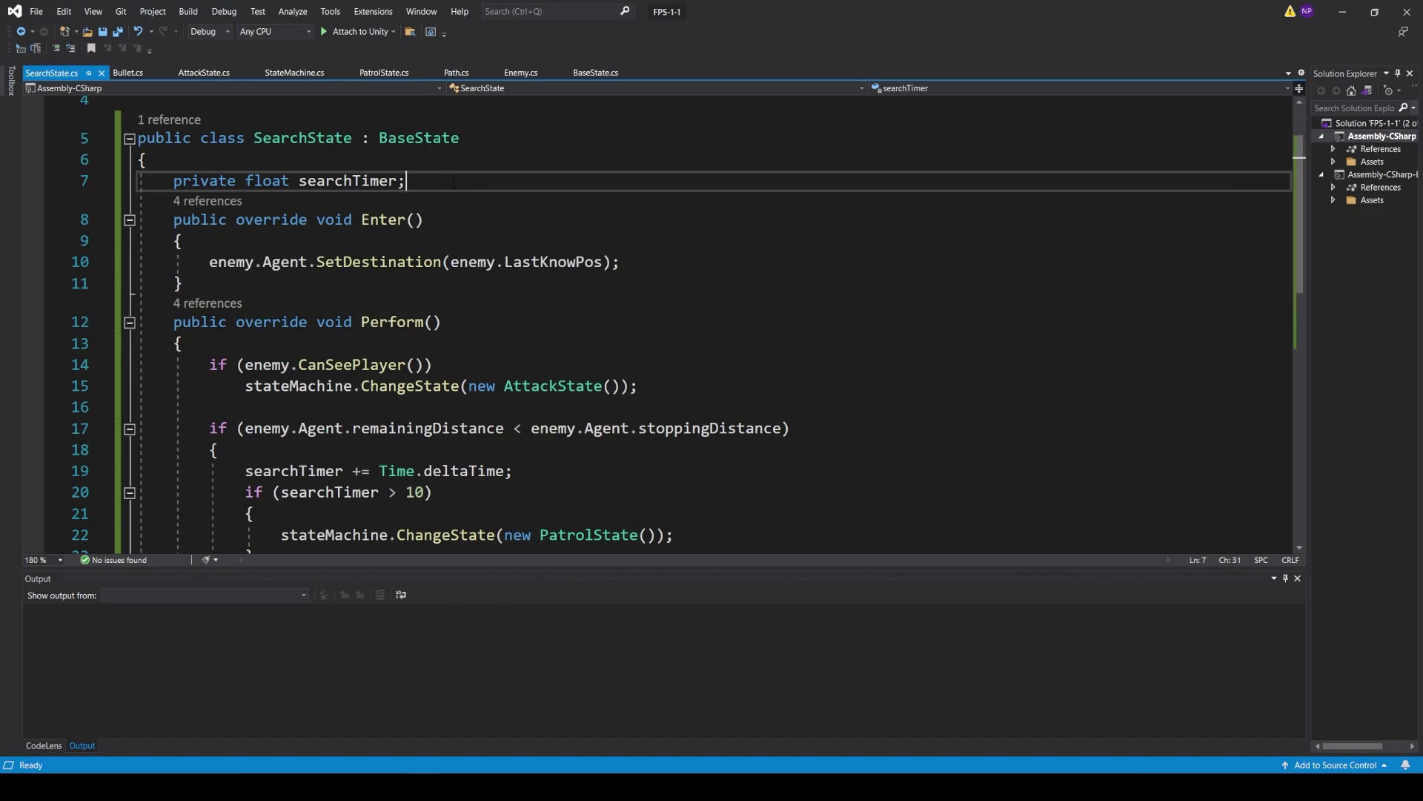
{"action": "key", "text": "Return"}
{"action": "type", "text": "private floa"}
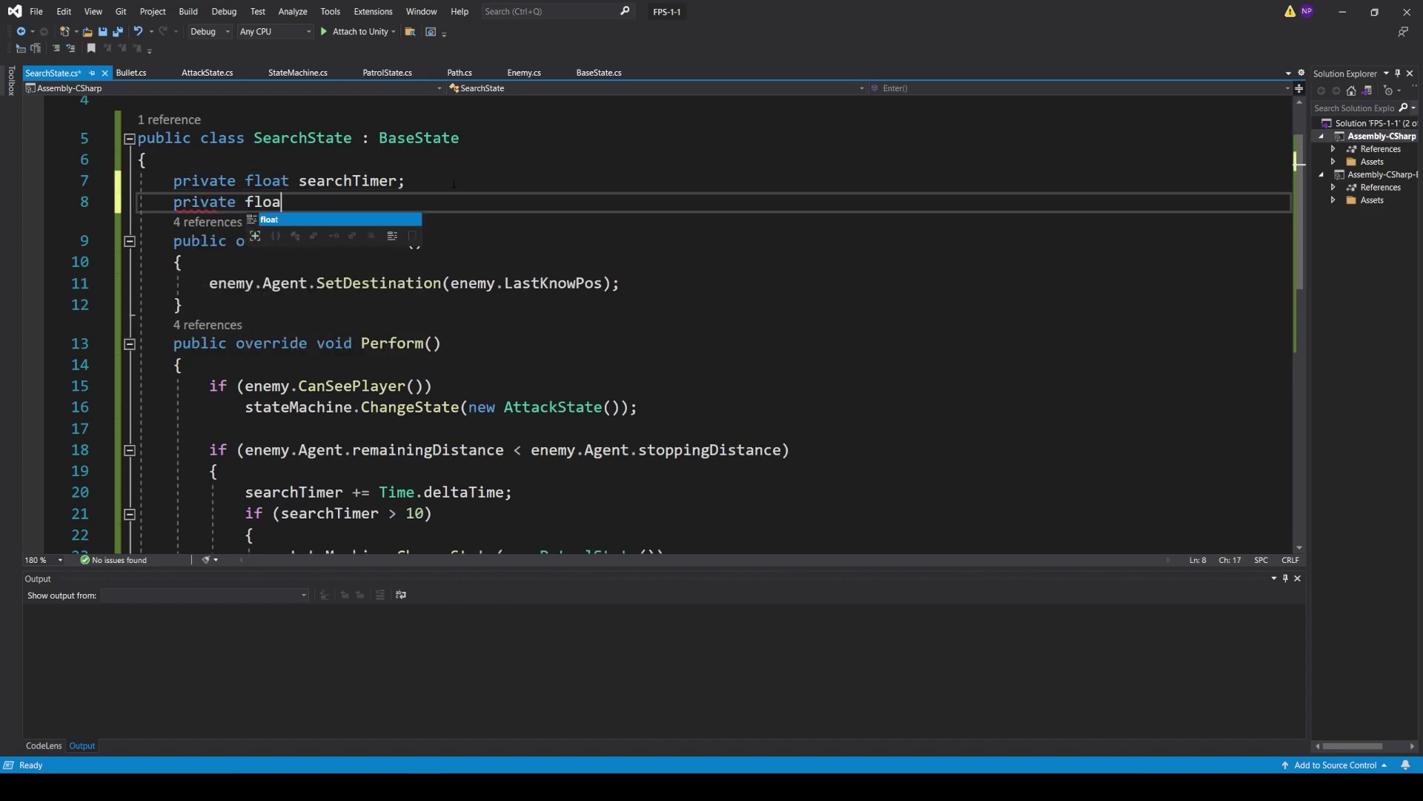
{"action": "type", "text": "t moveTime"}
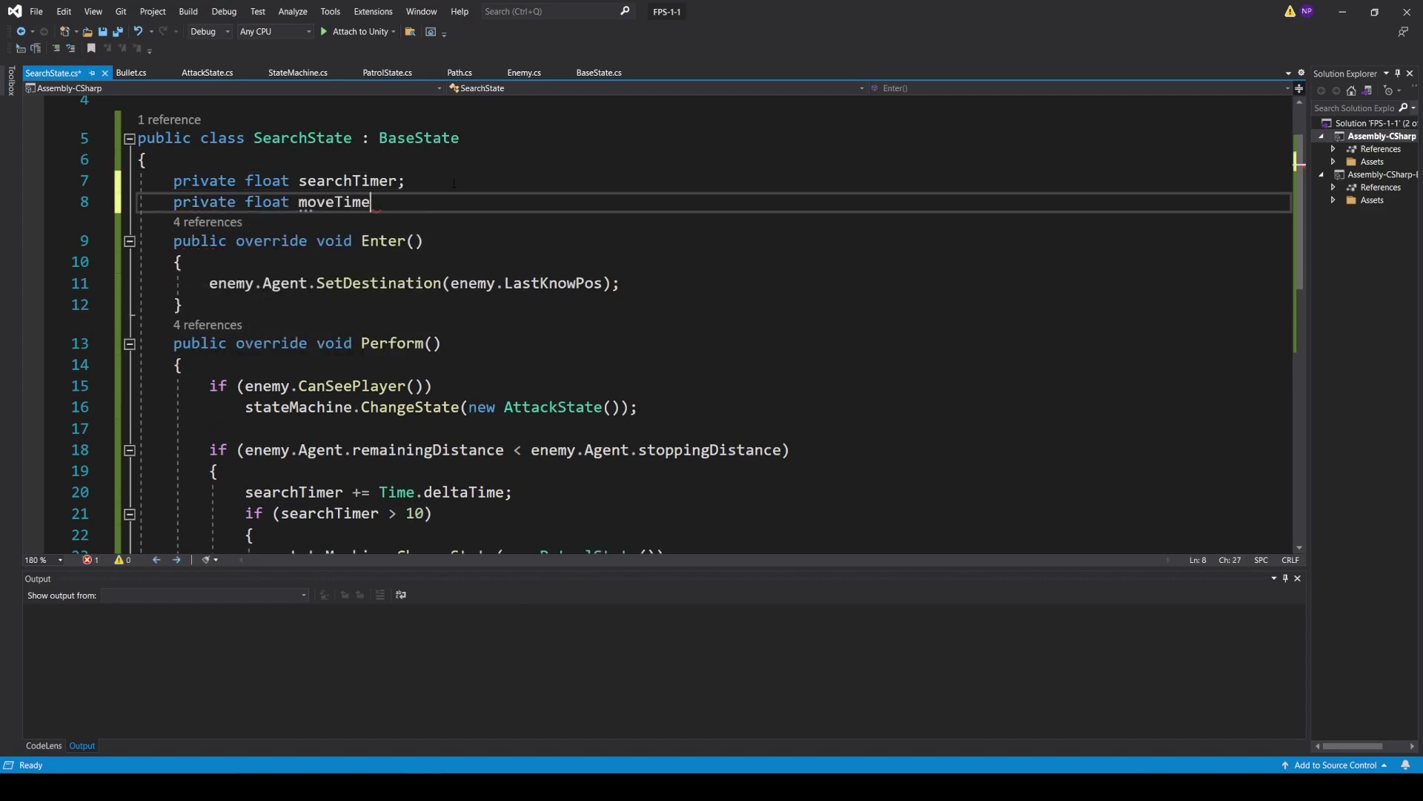
{"action": "type", "text": "r;"}
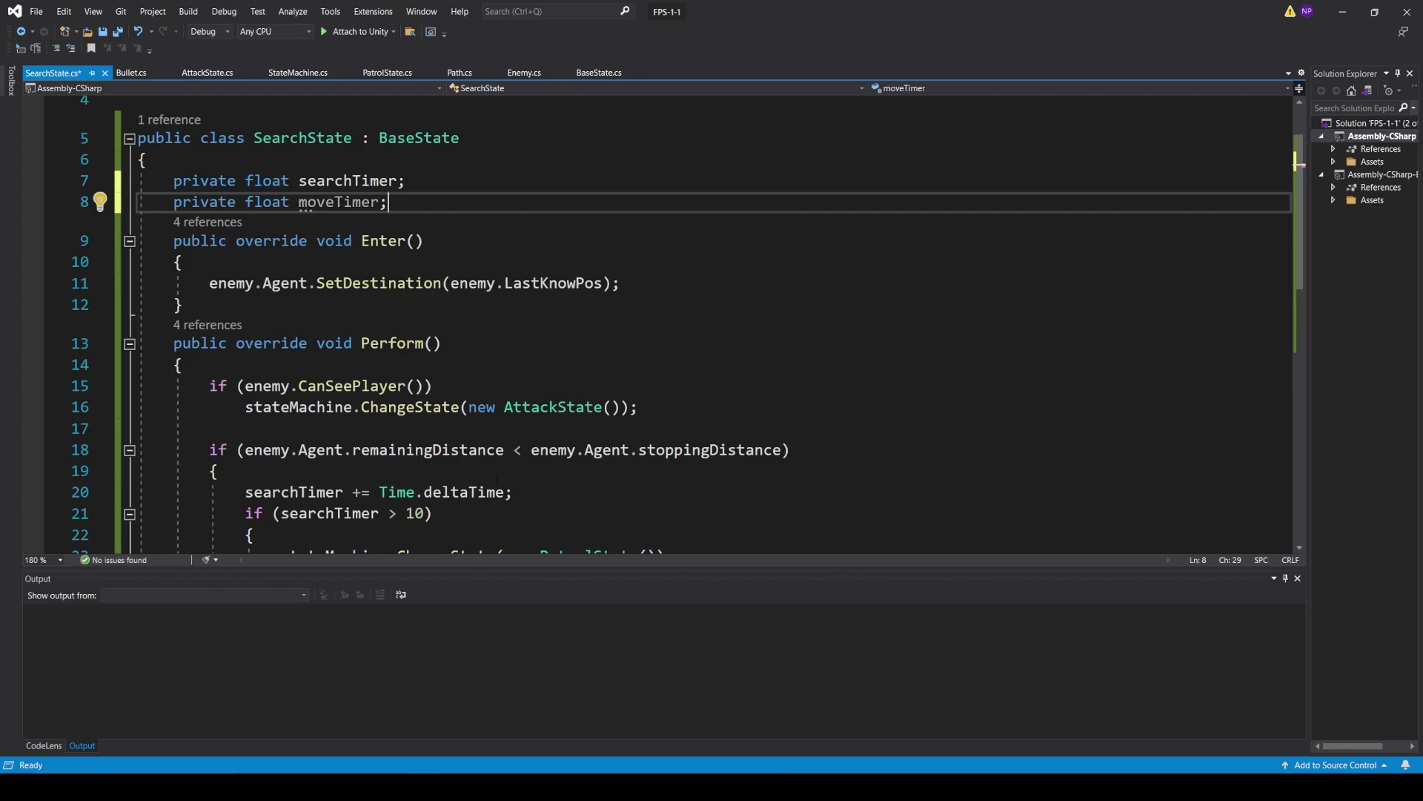
{"action": "left_click", "coordinate": [511, 492]}
{"action": "scroll", "coordinate": [511, 492], "scroll_direction": "down", "scroll_amount": 1}
{"action": "key", "text": "Return"}
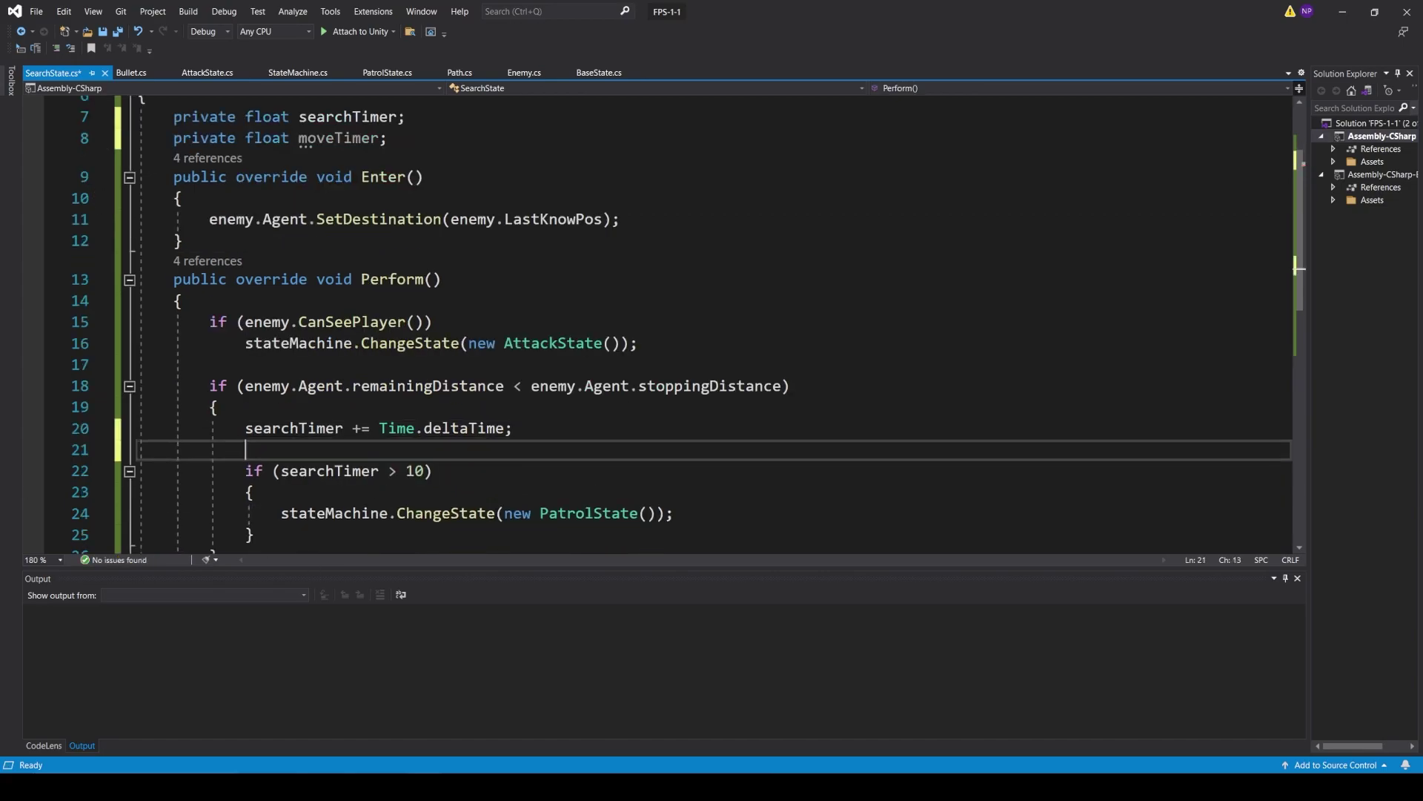
{"action": "type", "text": "move"}
{"action": "key", "text": "Tab"}
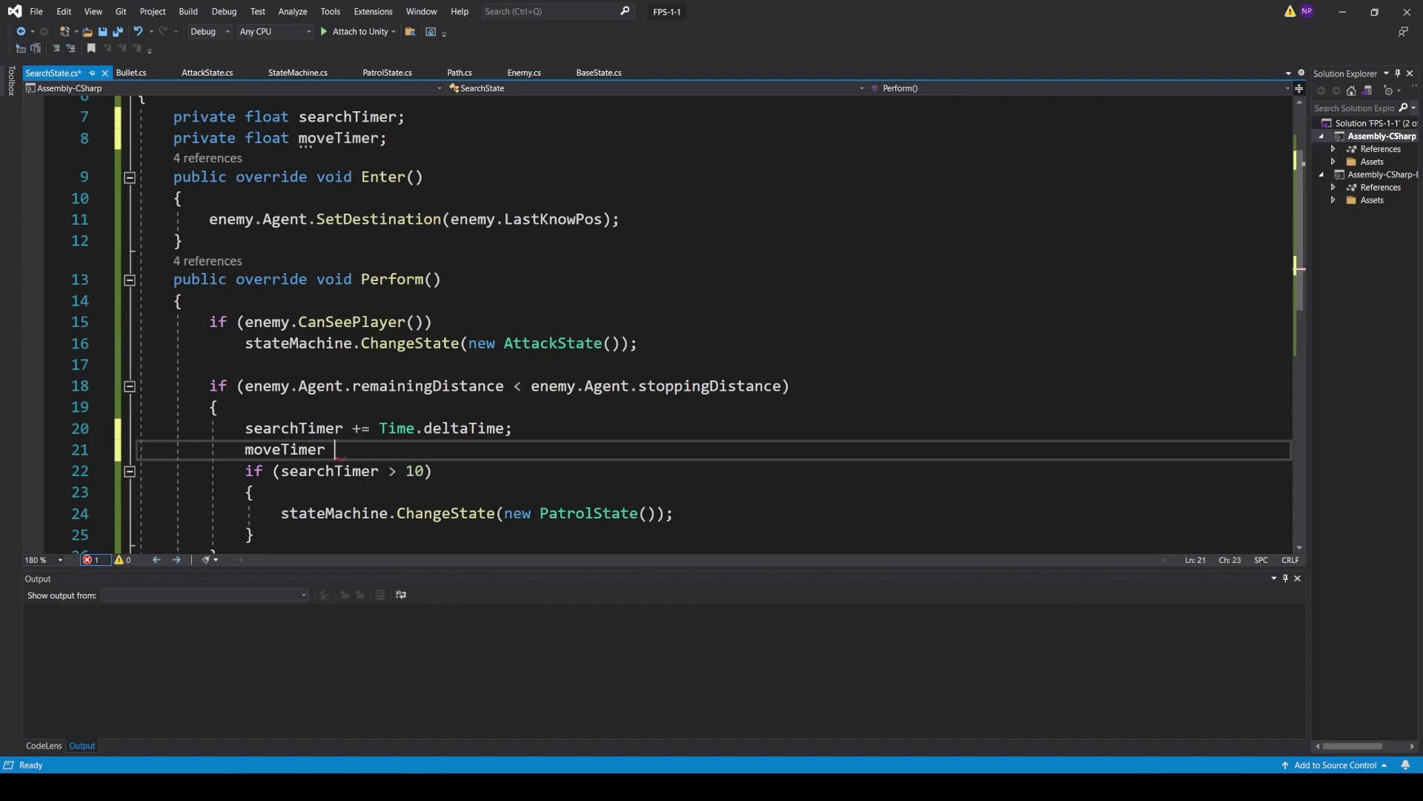
{"action": "type", "text": "+= time"}
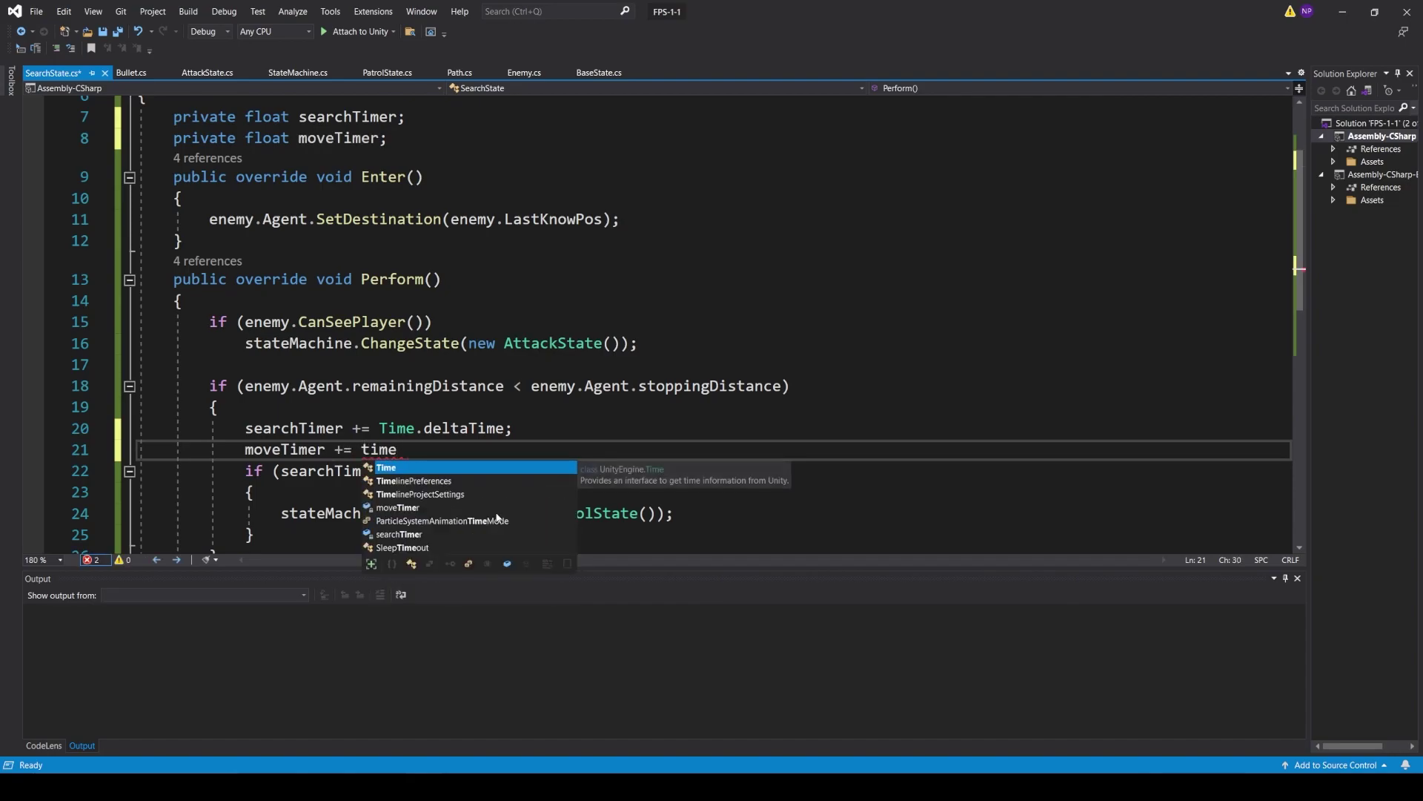
{"action": "type", "text": ".deltaTime"}
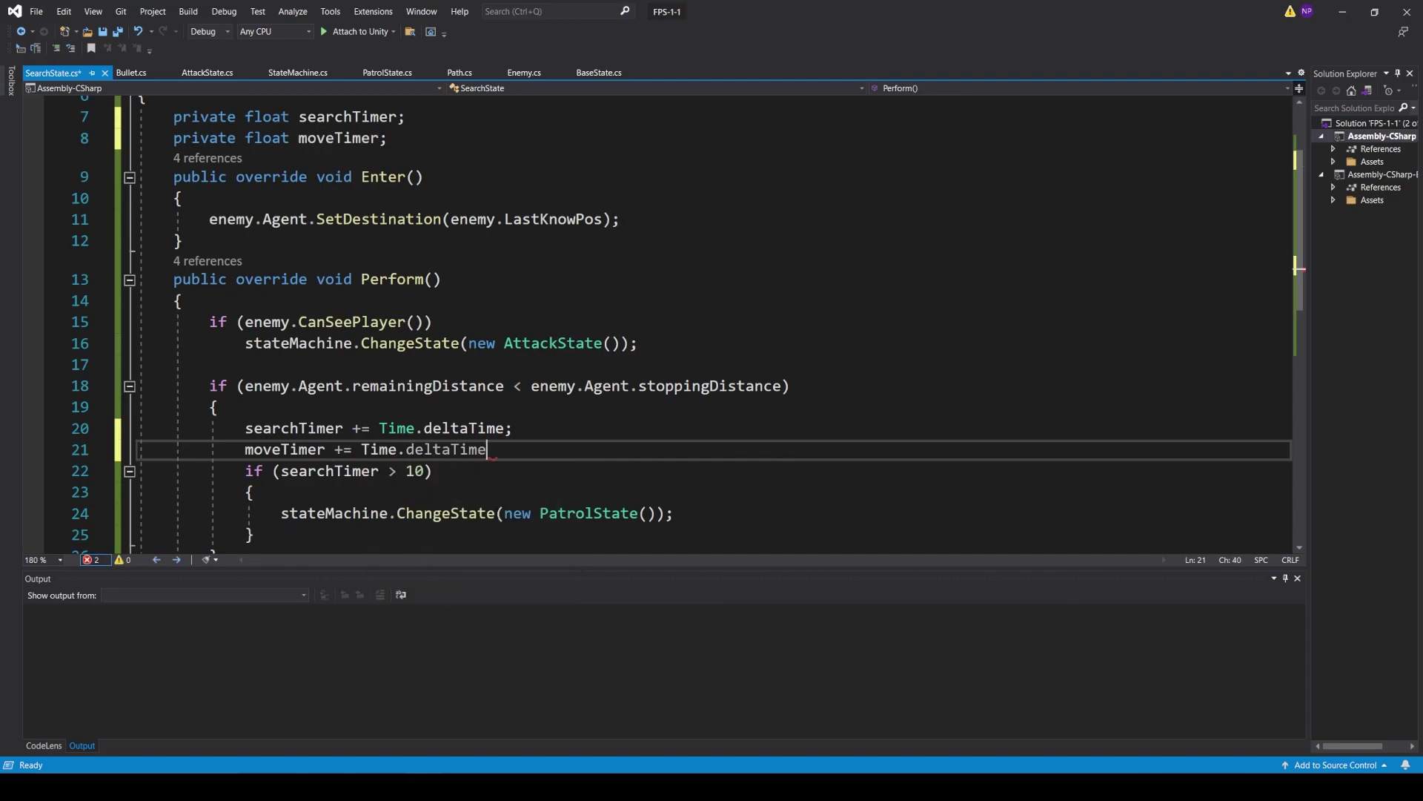
{"action": "type", "text": ";"}
{"action": "scroll", "coordinate": [688, 326], "scroll_direction": "down", "scroll_amount": 1}
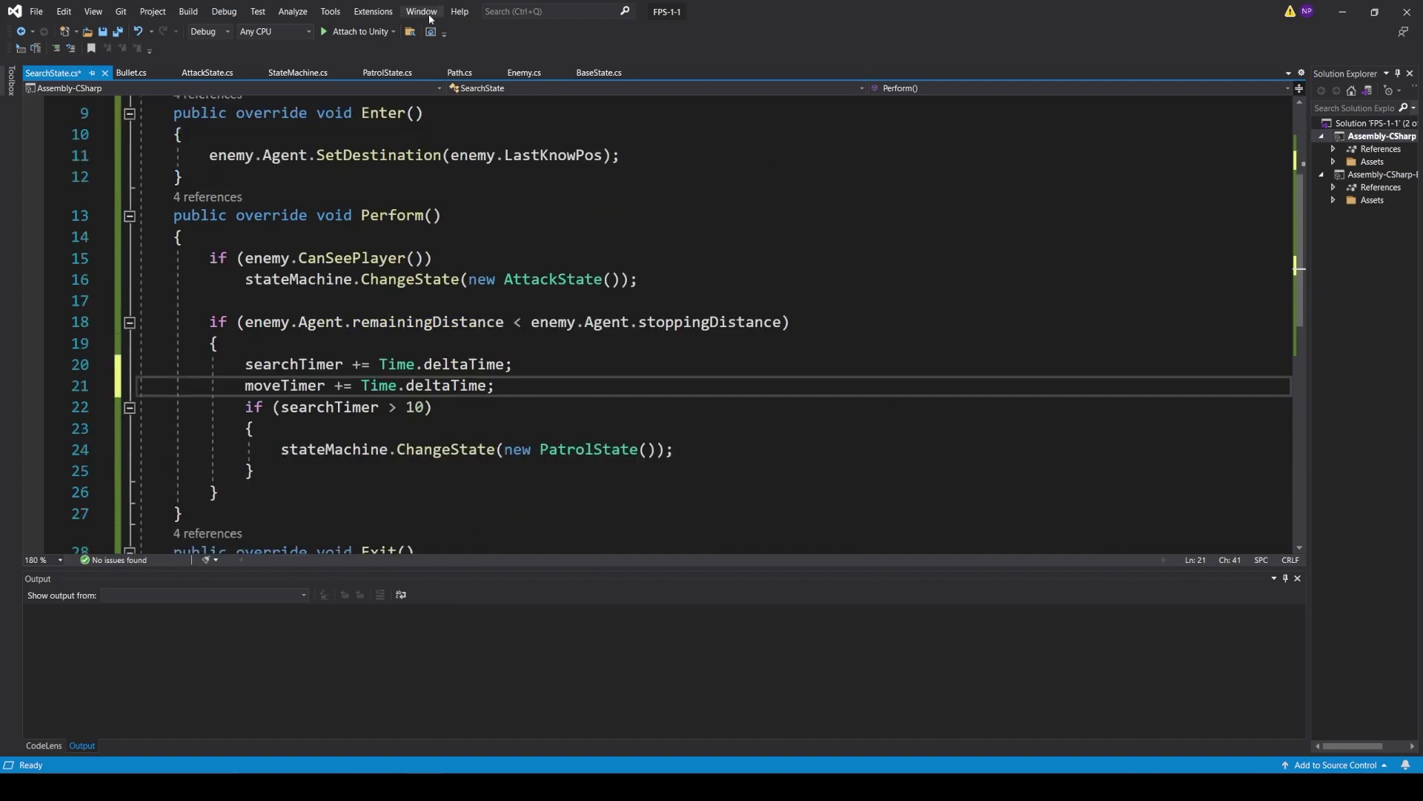
Copy AttackState's random-destination block into SearchState's Perform, below the timer update lines
{"action": "left_click", "coordinate": [202, 74]}
{"action": "scroll", "coordinate": [712, 323], "scroll_direction": "down", "scroll_amount": 3}
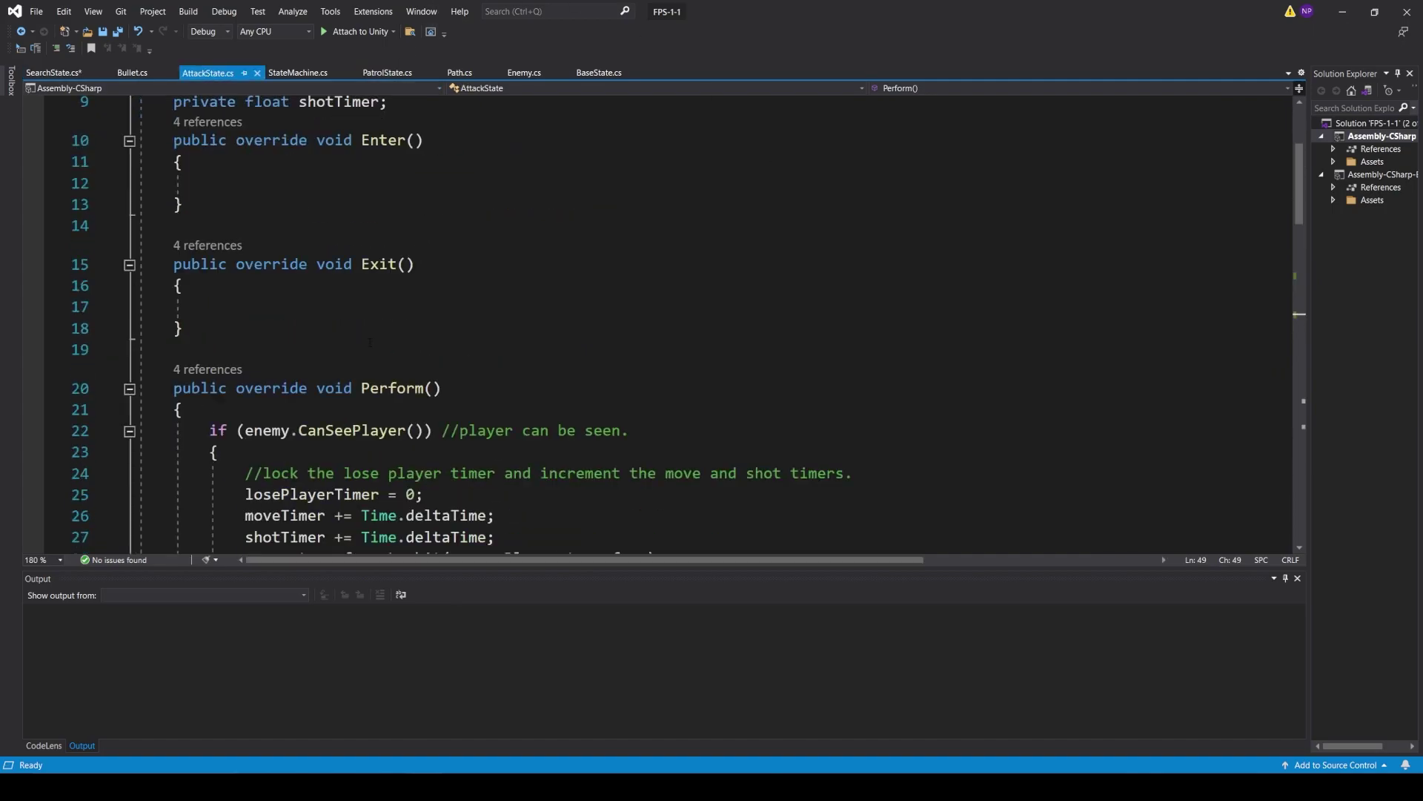
{"action": "scroll", "coordinate": [712, 323], "scroll_direction": "down", "scroll_amount": 2}
{"action": "scroll", "coordinate": [712, 323], "scroll_direction": "down", "scroll_amount": 2}
{"action": "scroll", "coordinate": [370, 343], "scroll_direction": "down", "scroll_amount": 2}
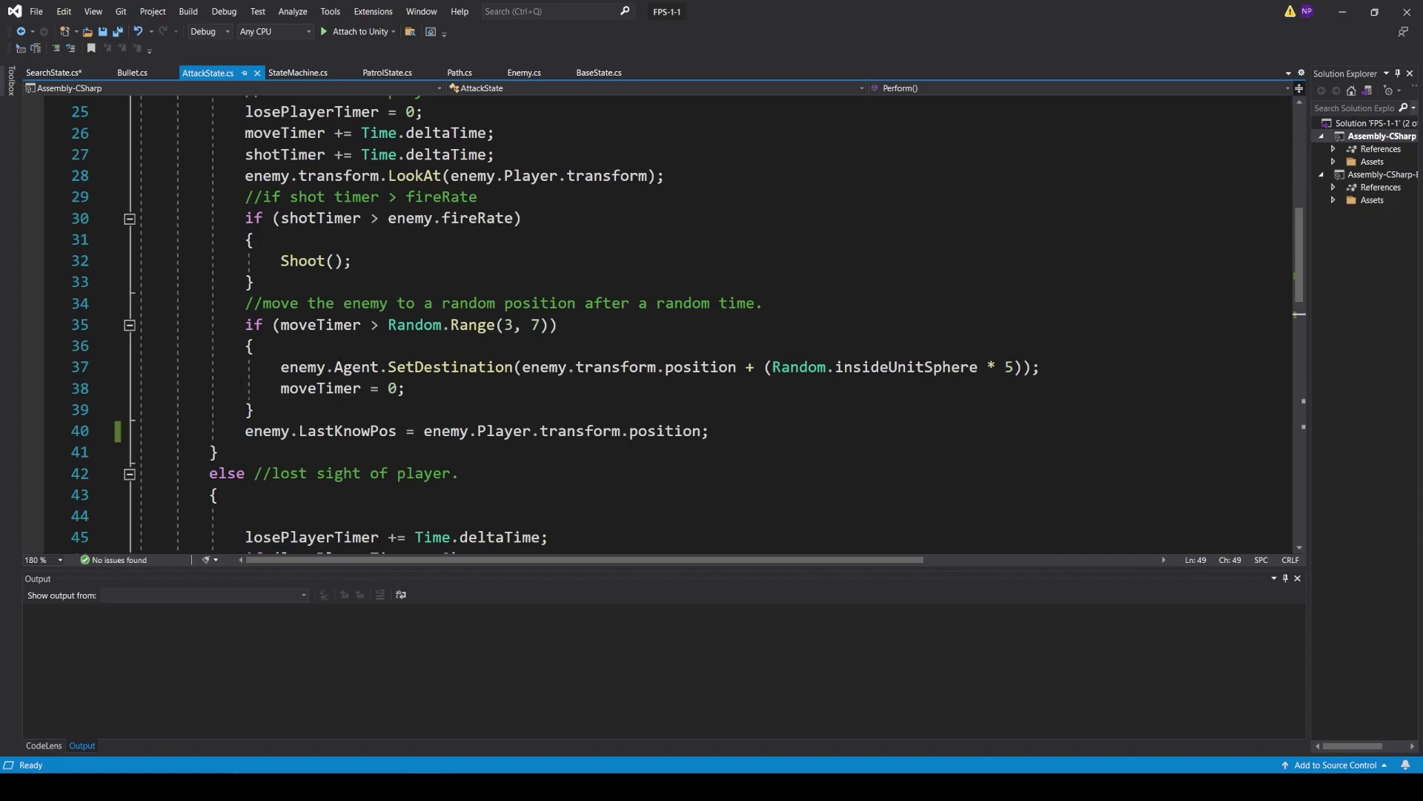
{"action": "left_click_drag", "start_coordinate": [253, 409], "coordinate": [182, 324]}
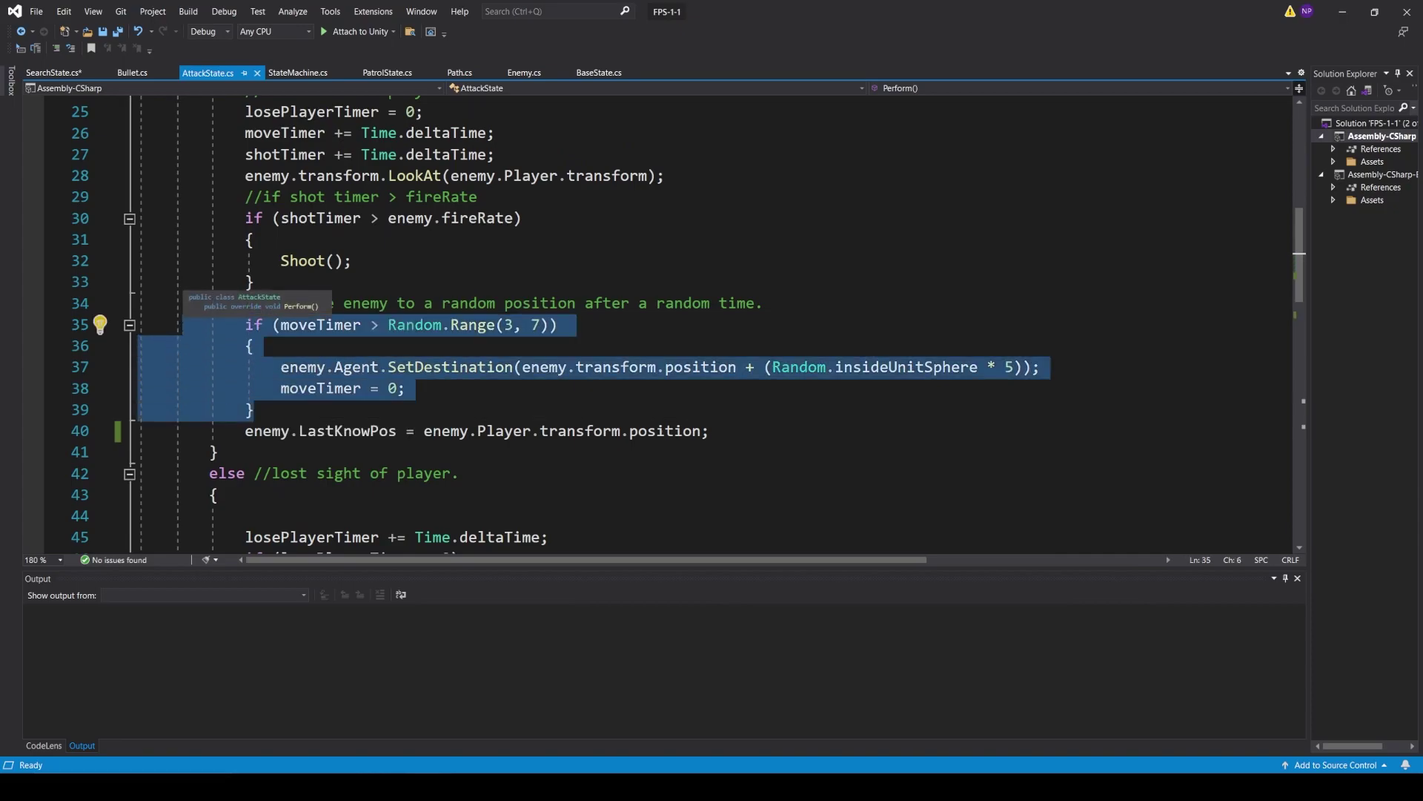
{"action": "left_click", "coordinate": [54, 72]}
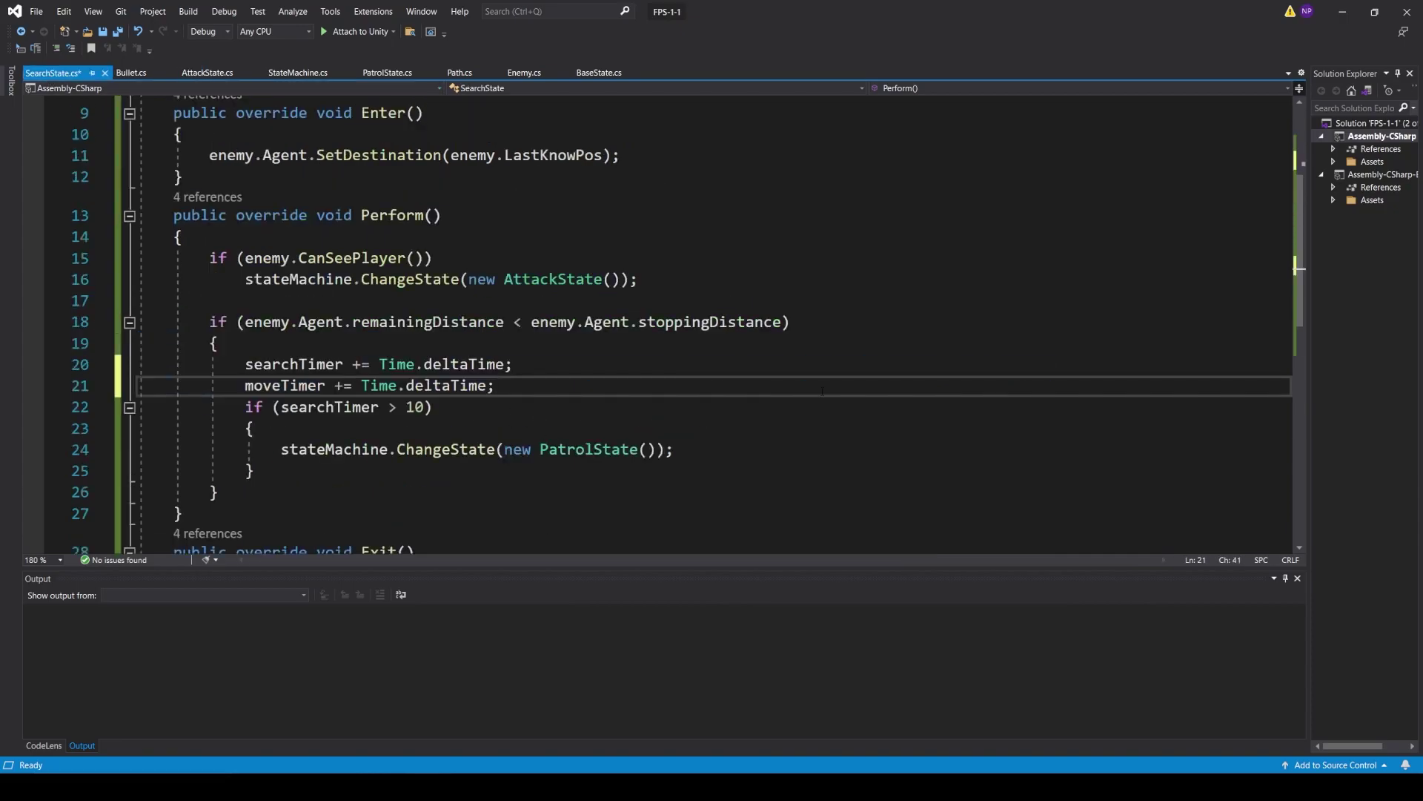
{"action": "key", "text": "Return"}
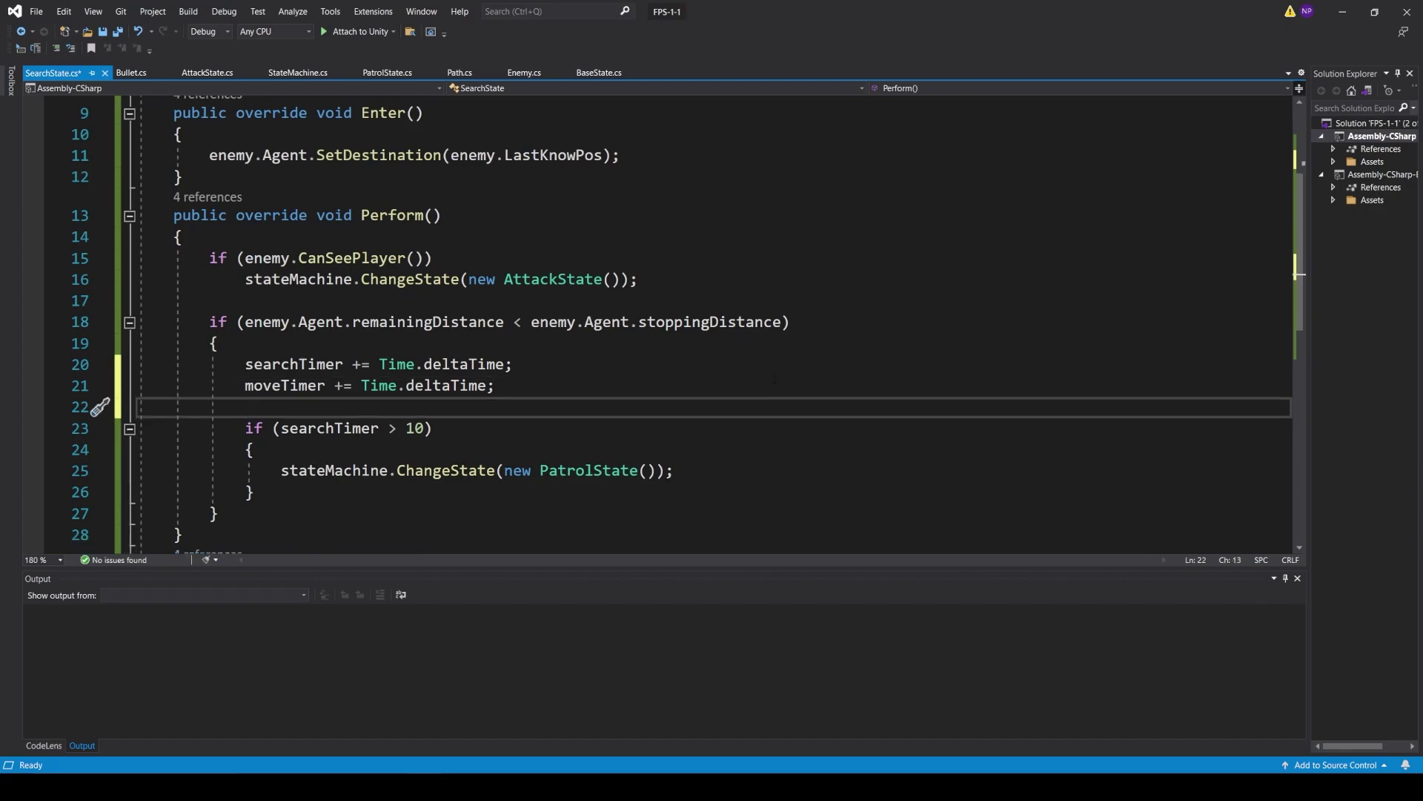
{"action": "type", "text": "if (moveTimer > Random.Range(3, 7))             {                 enemy.Agent.SetDestination(enemy.transform.position + (Random.insideUnitSphere * 5));                 moveTimer = 0;             }"}
{"action": "scroll", "coordinate": [668, 333], "scroll_direction": "down", "scroll_amount": 1}
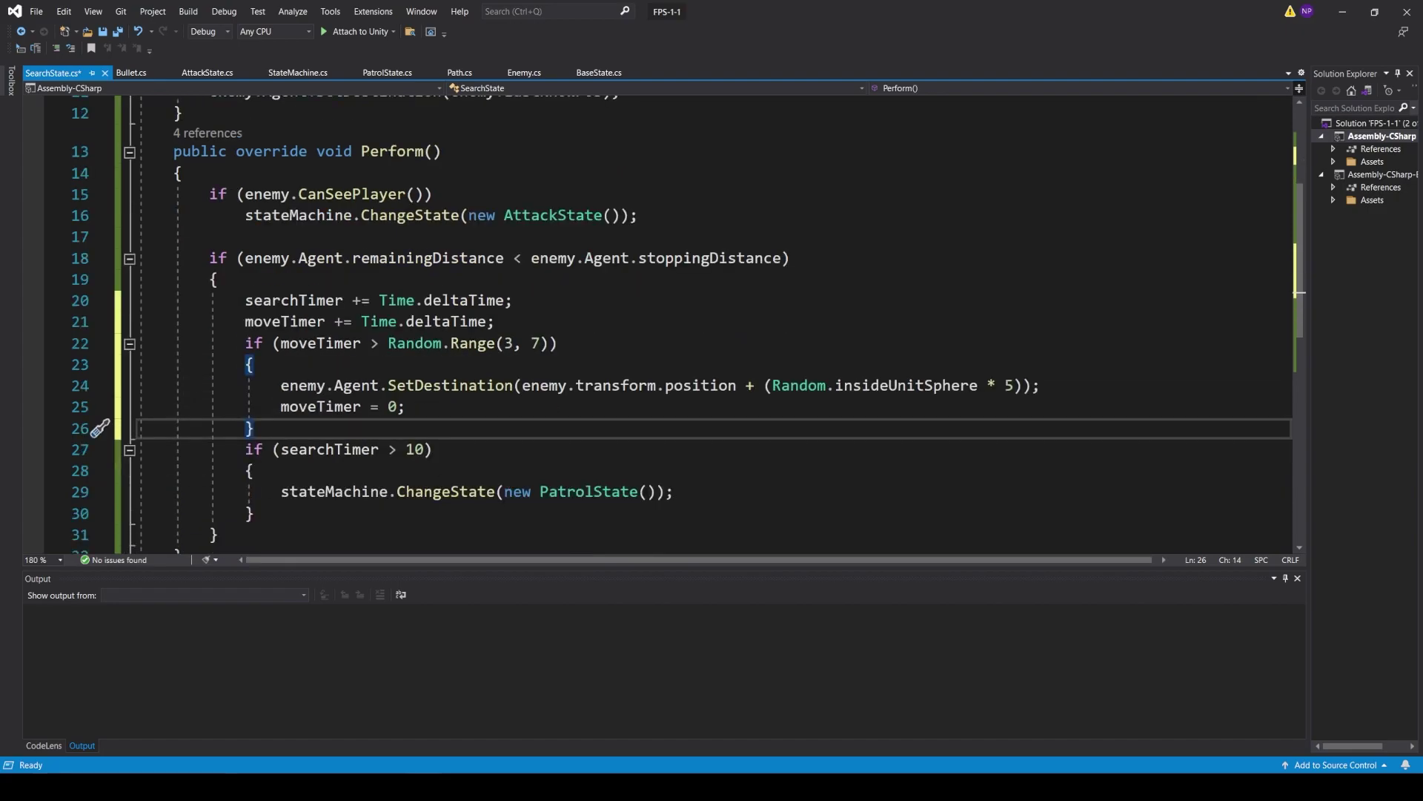
Review the pasted code: the Random.Range wait, the Random.insideUnitSphere destination call and the moveTimer reset
{"action": "left_click_drag", "start_coordinate": [231, 343], "coordinate": [542, 342]}
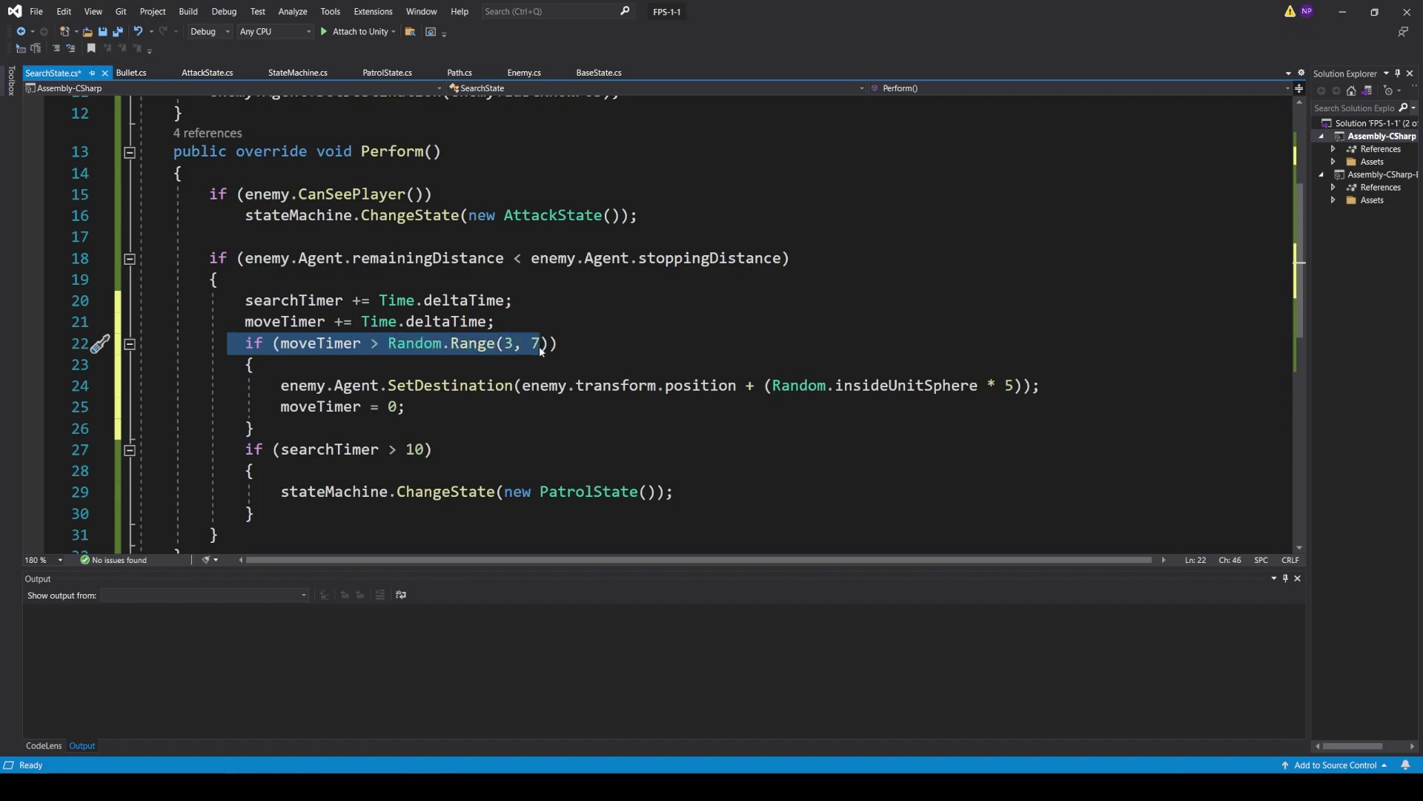
{"action": "left_click", "coordinate": [369, 386]}
{"action": "left_click_drag", "start_coordinate": [273, 386], "coordinate": [979, 385]}
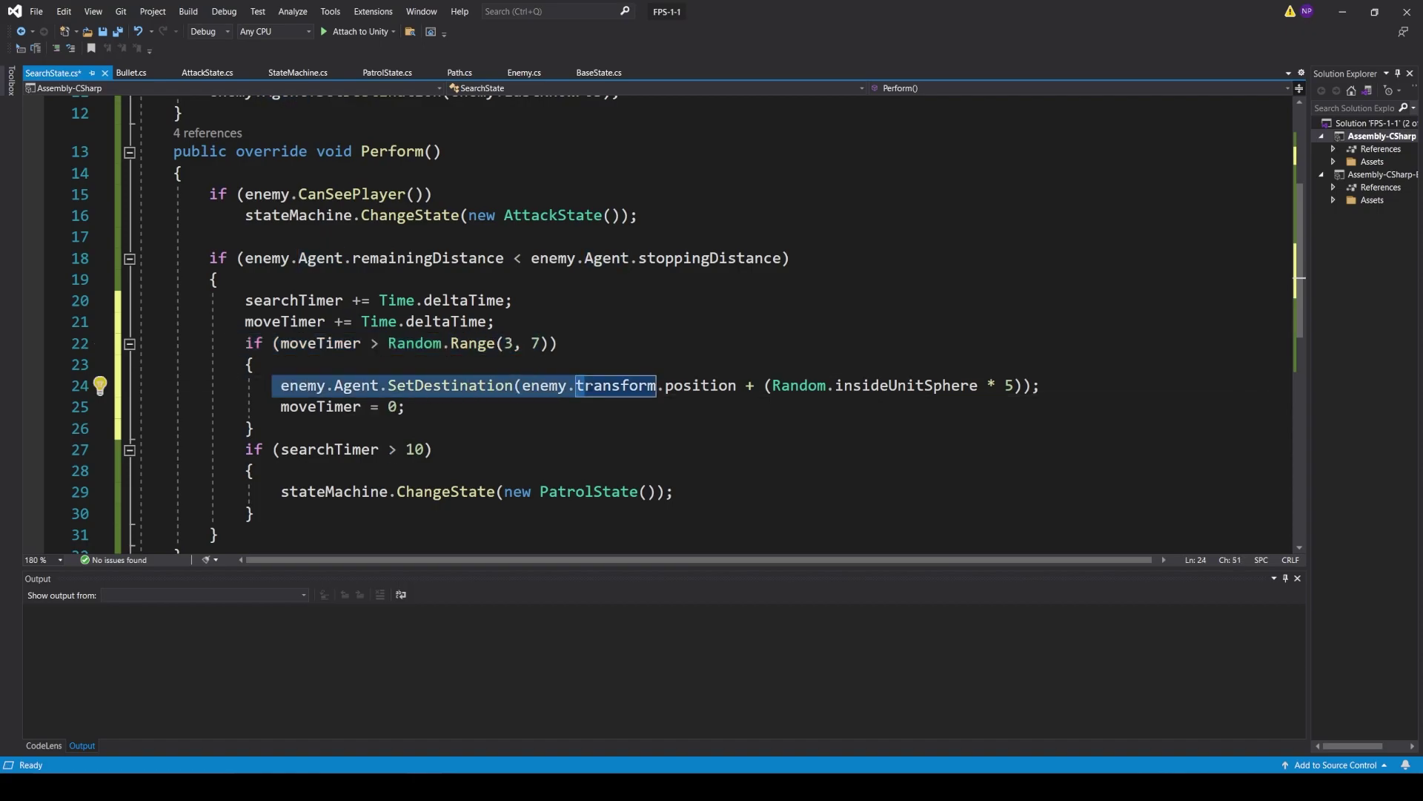
{"action": "left_click_drag", "start_coordinate": [835, 385], "coordinate": [1006, 385]}
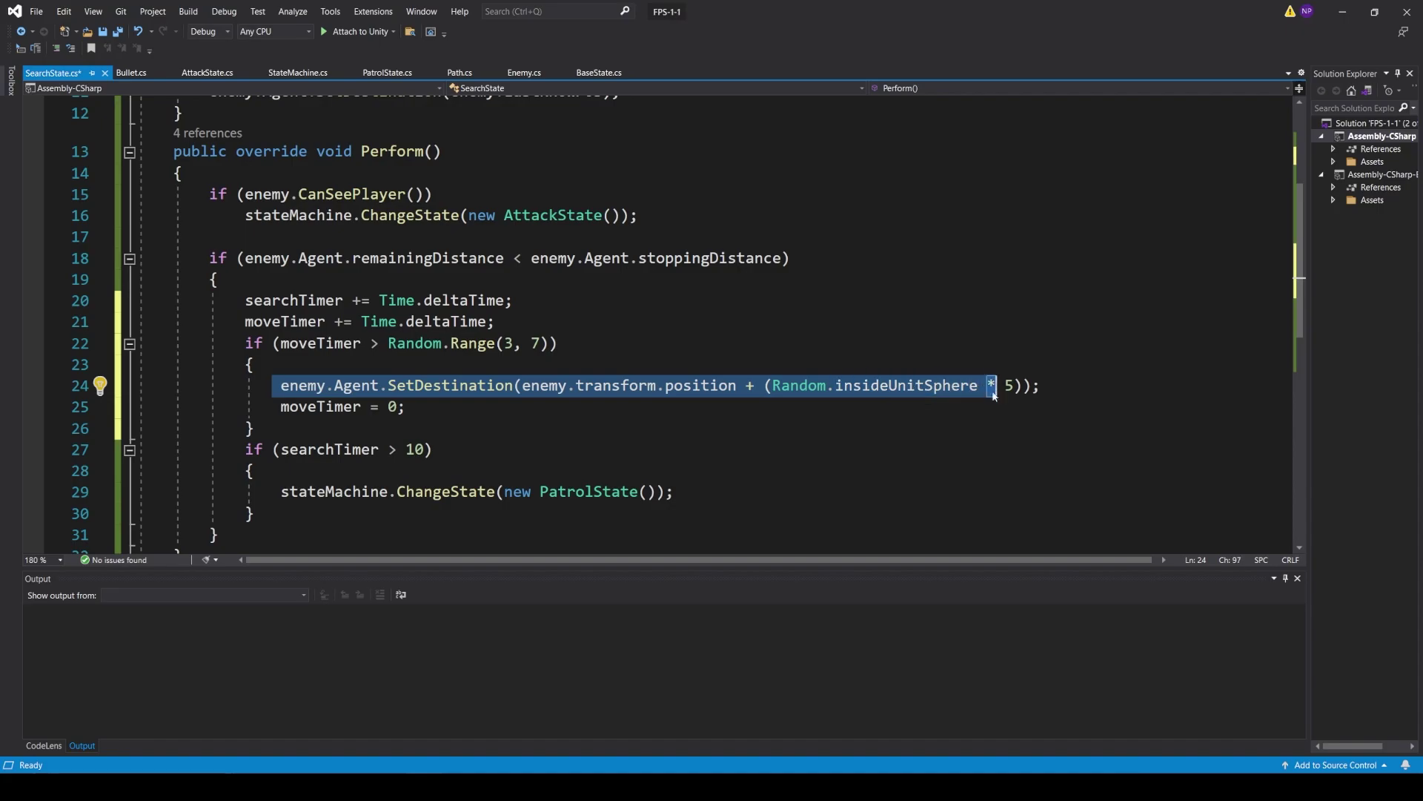
{"action": "left_click", "coordinate": [395, 406]}
{"action": "left_click_drag", "start_coordinate": [523, 385], "coordinate": [739, 385]}
{"action": "left_click_drag", "start_coordinate": [772, 384], "coordinate": [979, 386]}
{"action": "left_click_drag", "start_coordinate": [254, 407], "coordinate": [388, 407]}
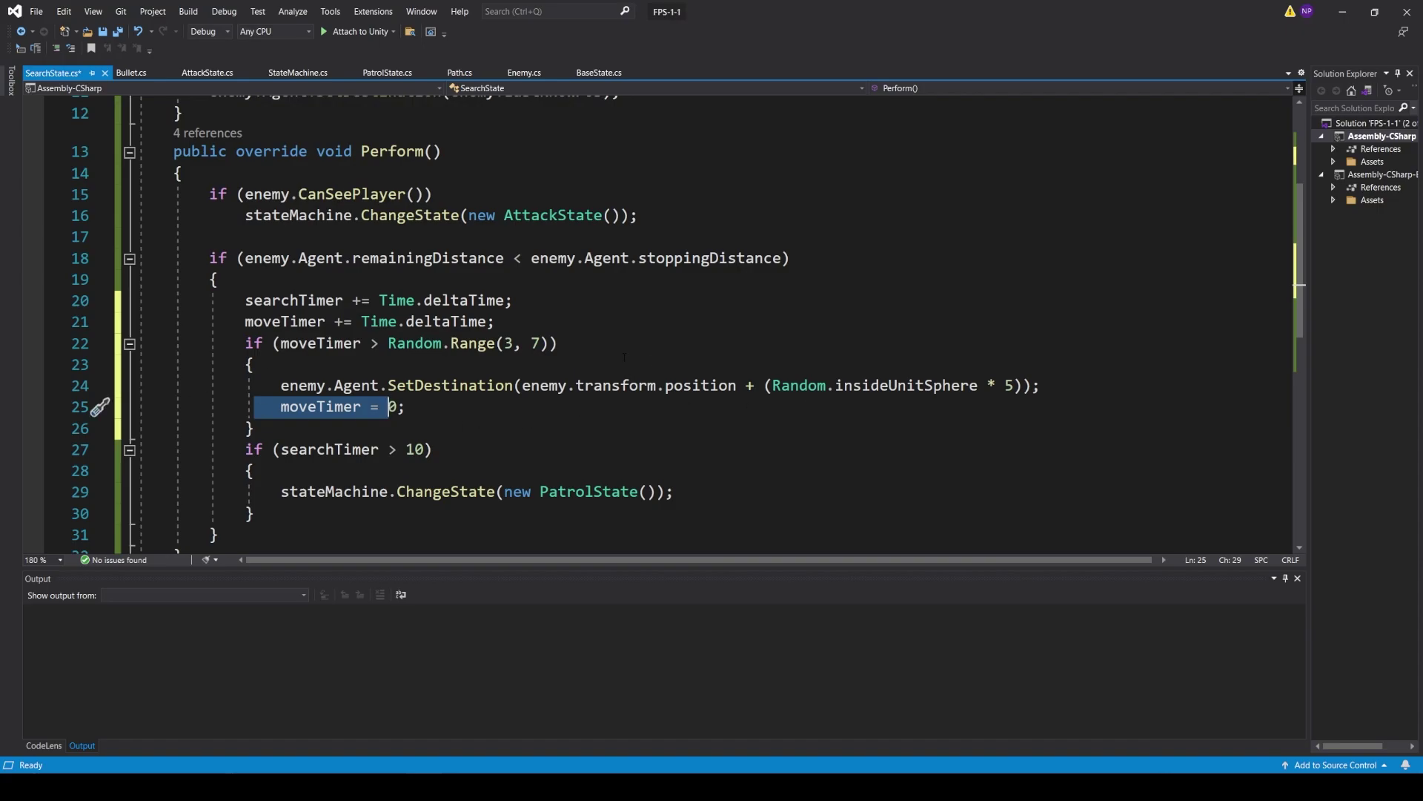
Change the wander wait to Random.Range(3, 5) and the radius to 10, then return to Unity
{"action": "left_click", "coordinate": [541, 342]}
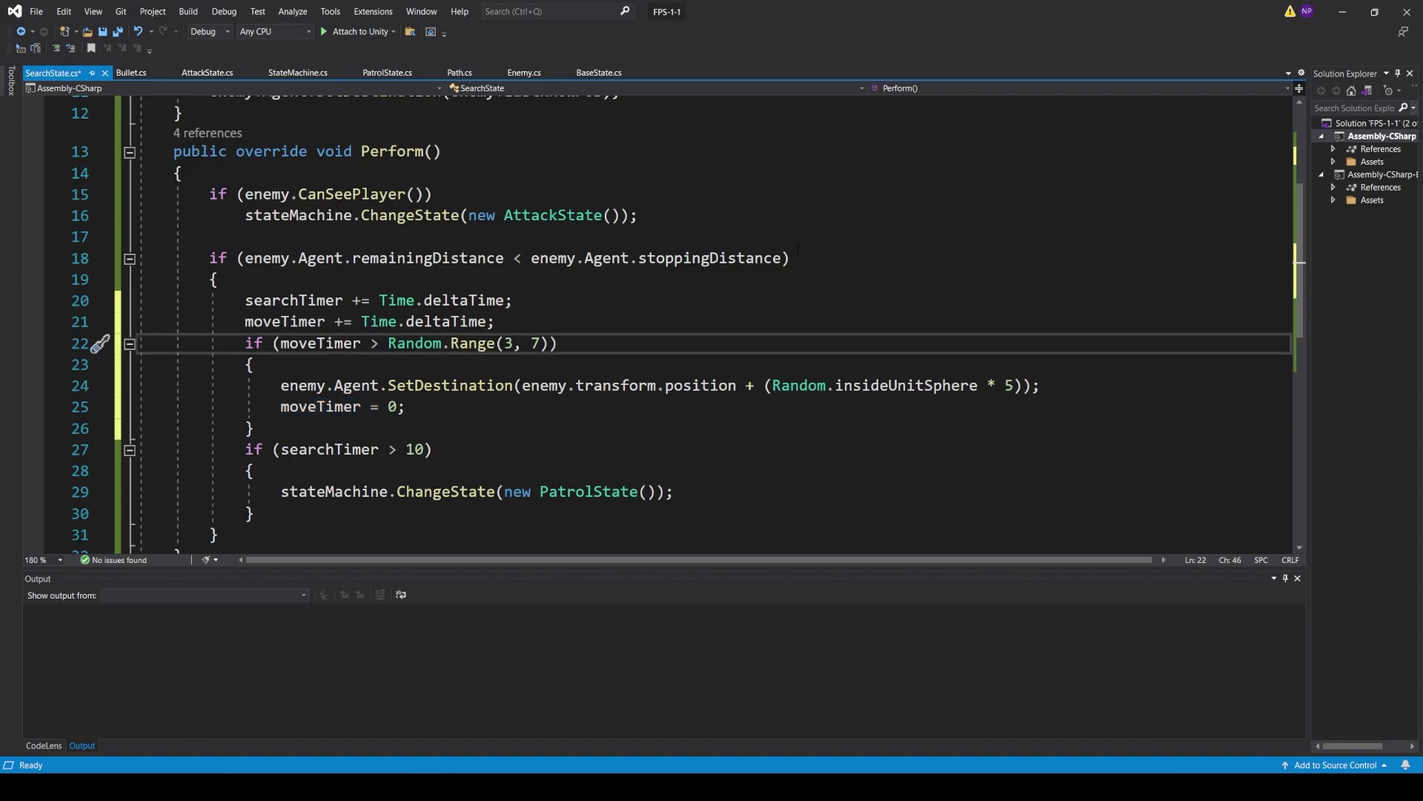
{"action": "key", "text": "BackSpace"}
{"action": "type", "text": "5"}
{"action": "left_click", "coordinate": [1006, 385]}
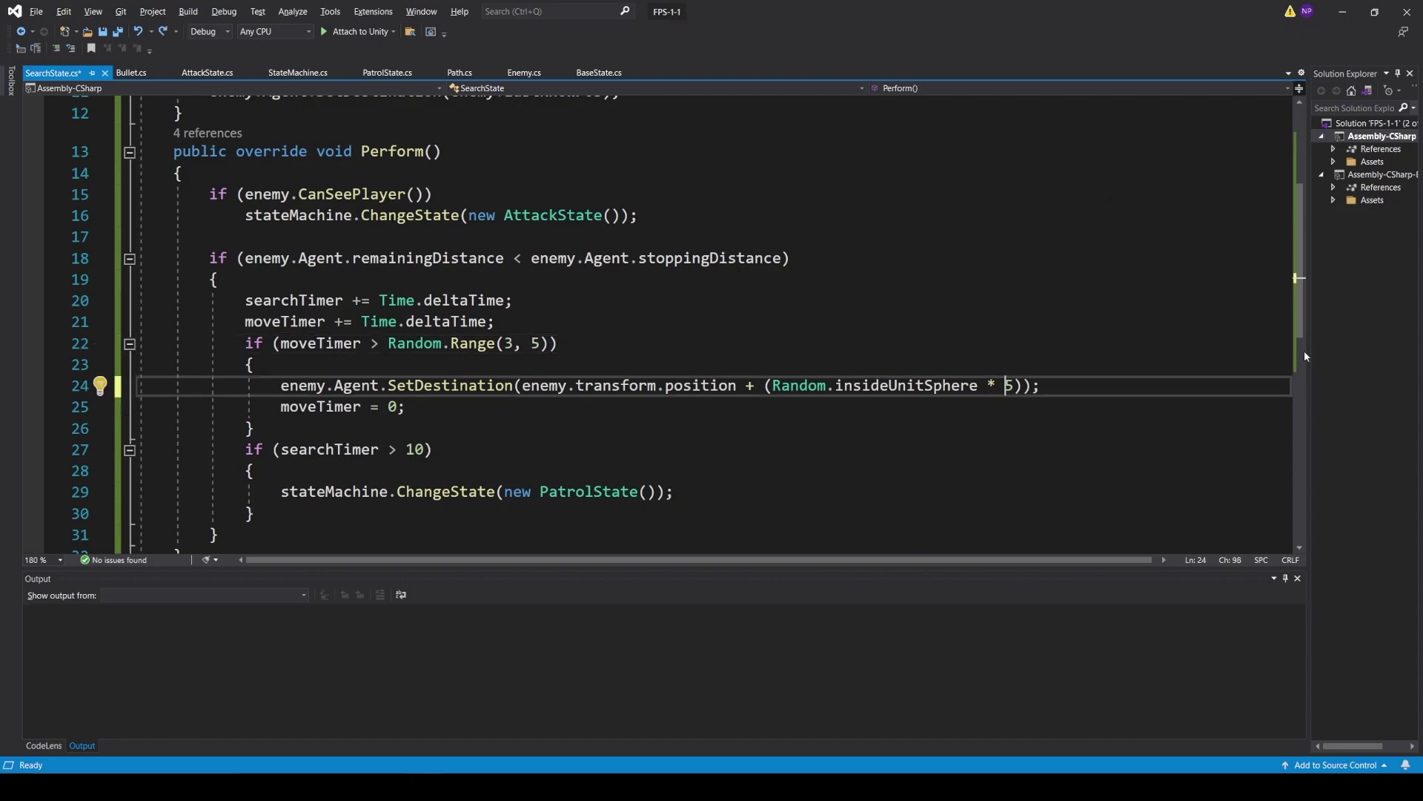
{"action": "key", "text": "Delete"}
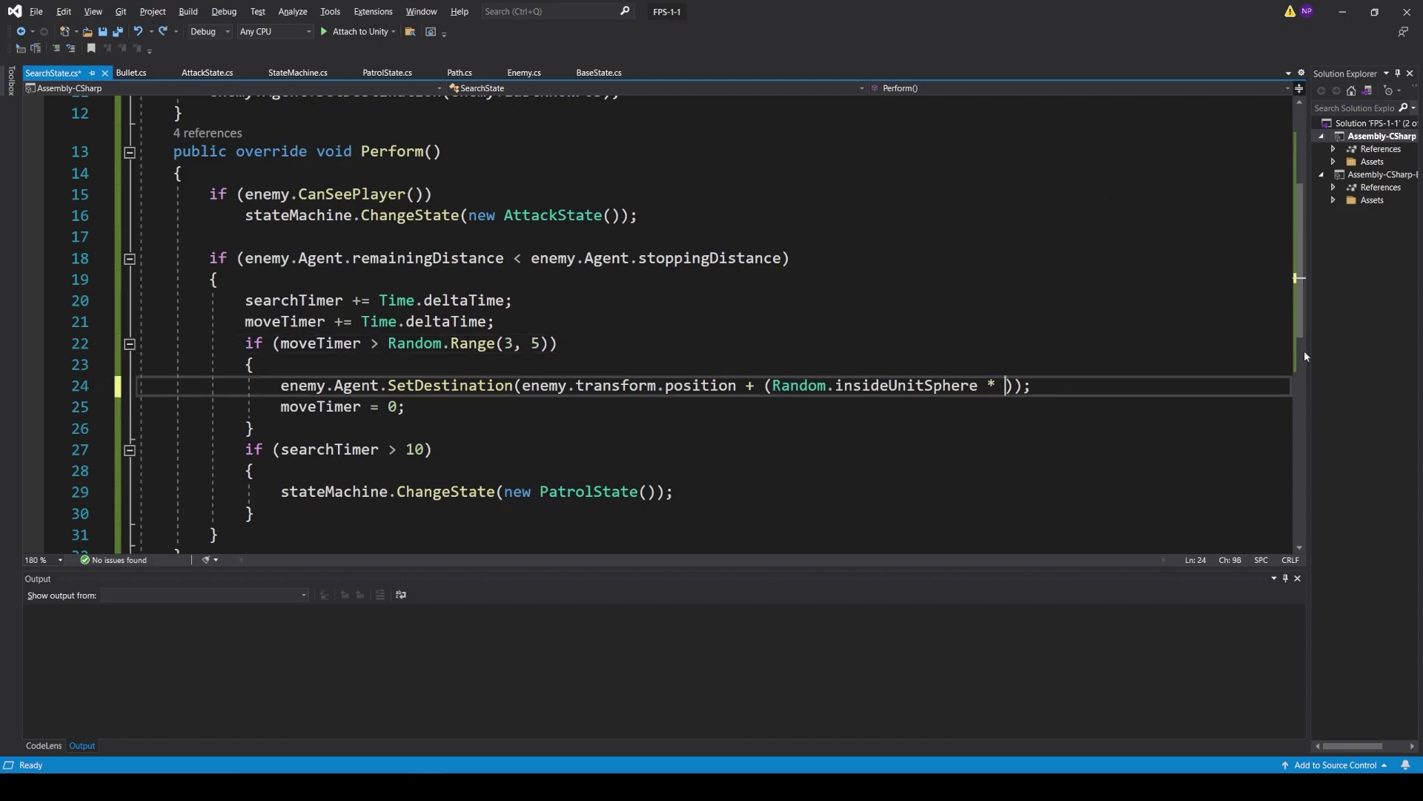
{"action": "type", "text": "10"}
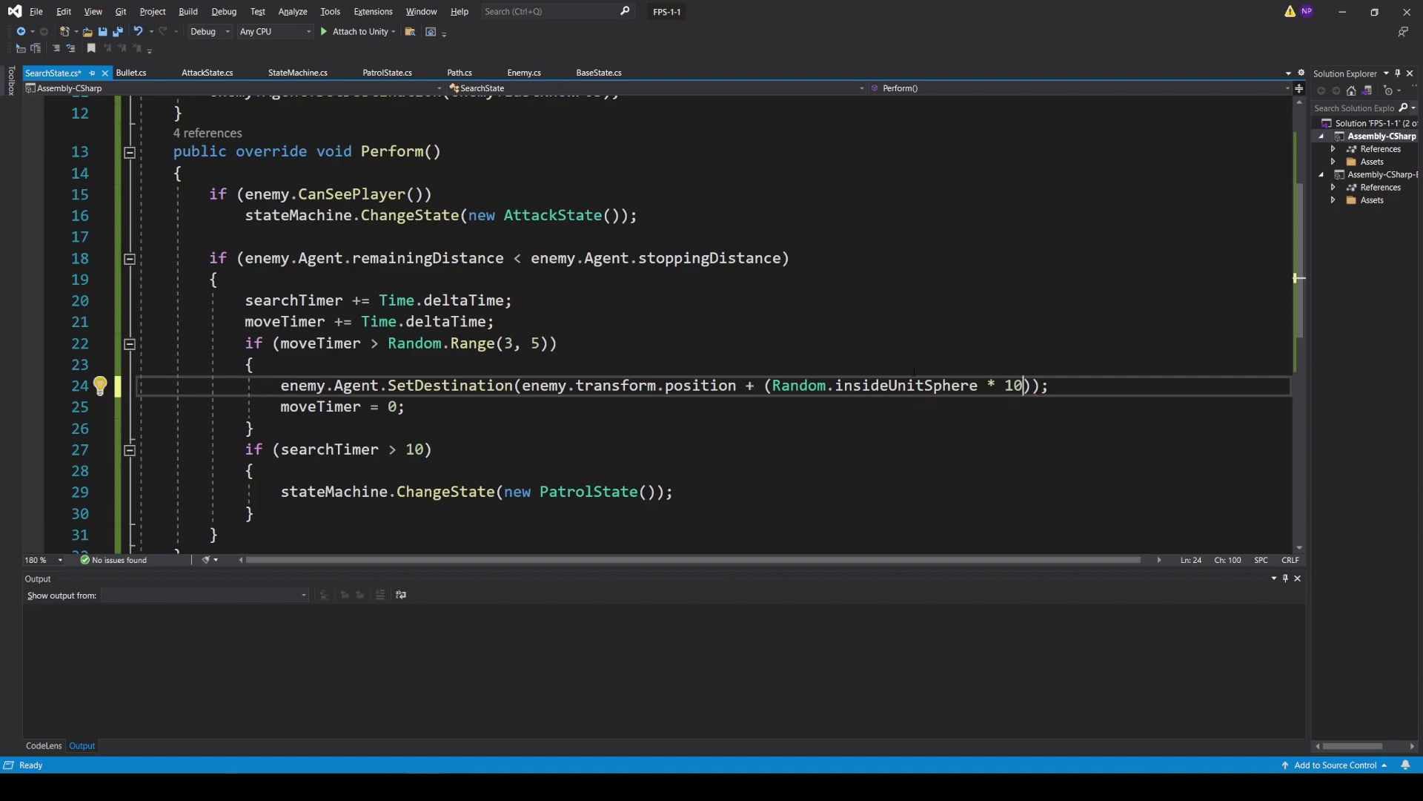
{"action": "key", "text": "alt+Tab"}
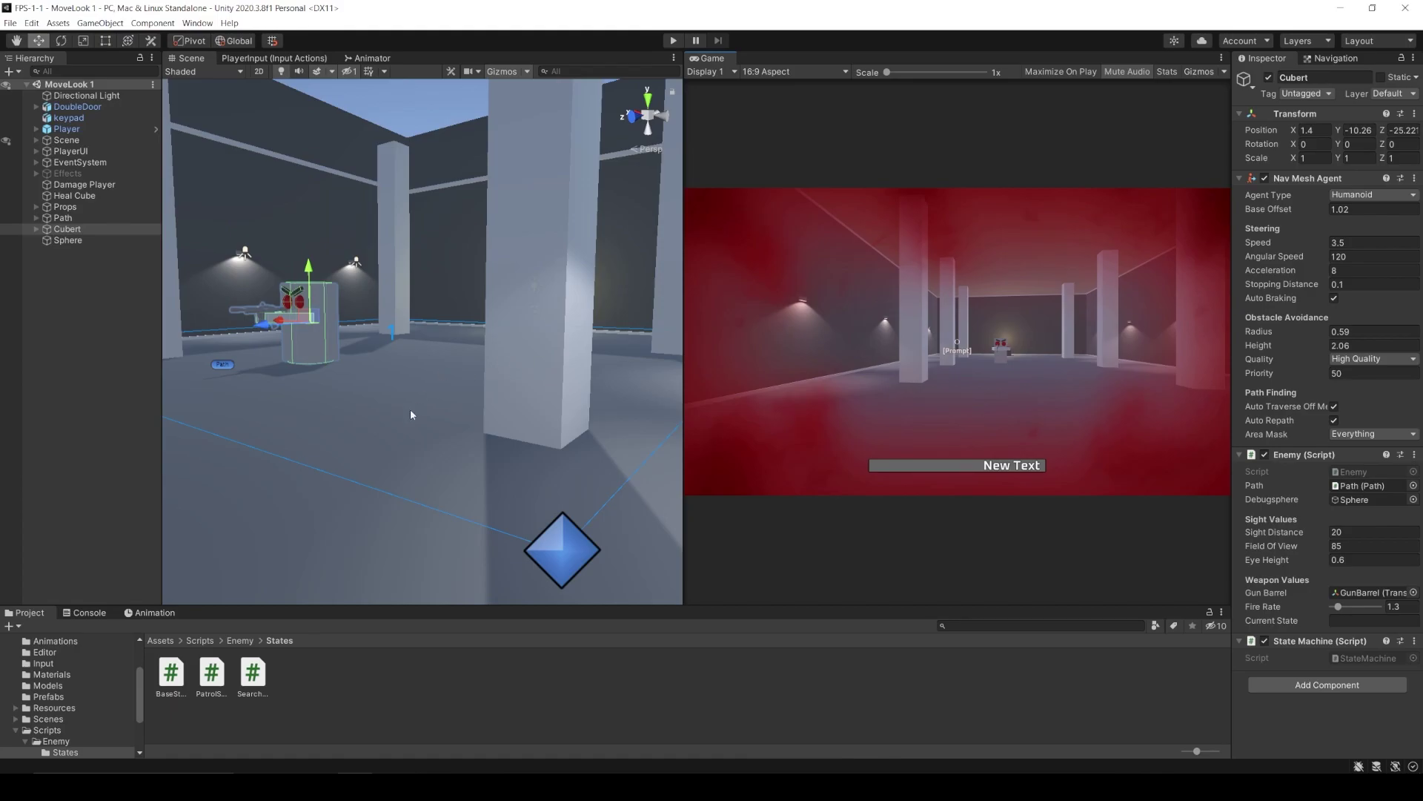
Duplicate a tall pillar and scale and move the copy into a low barrier wall
{"action": "mouse_move", "coordinate": [435, 437]}
{"action": "right_mouse_down"}
{"action": "mouse_move", "coordinate": [484, 435]}
{"action": "mouse_move", "coordinate": [260, 367]}
{"action": "right_mouse_up"}
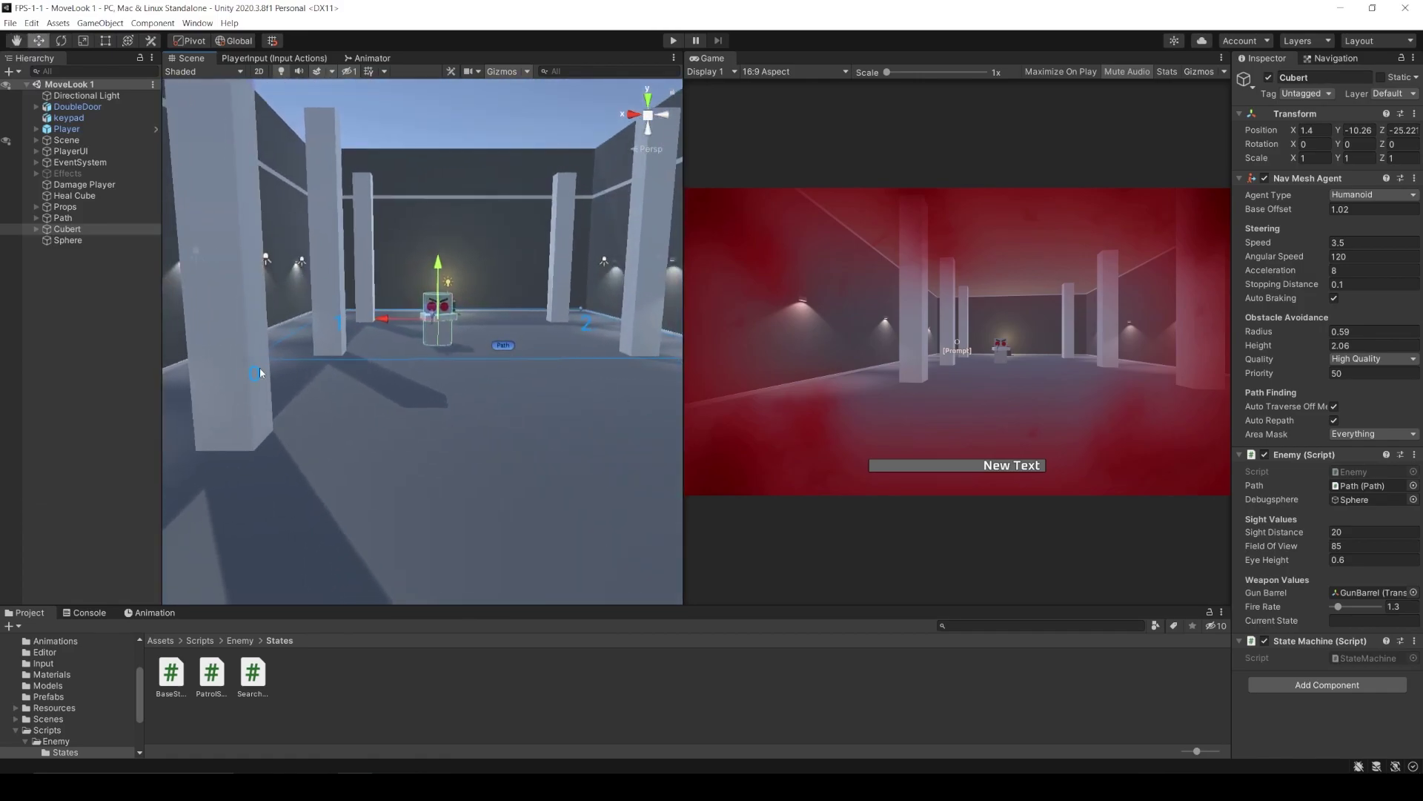
{"action": "left_click", "coordinate": [259, 368]}
{"action": "key", "text": "ctrl+d"}
{"action": "right_click_drag", "start_coordinate": [227, 311], "coordinate": [301, 333]}
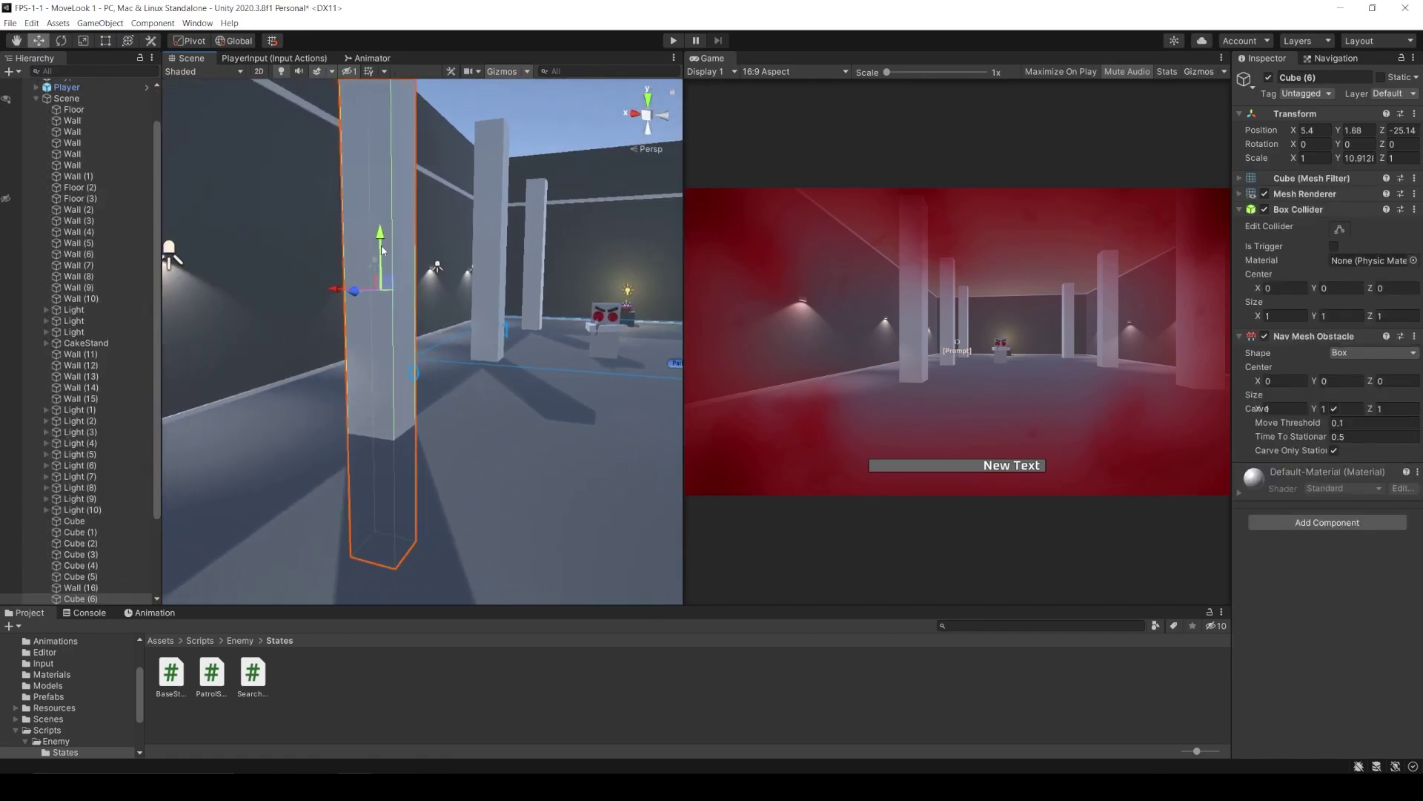
{"action": "mouse_move", "coordinate": [382, 250]}
{"action": "left_mouse_down"}
{"action": "mouse_move", "coordinate": [381, 327]}
{"action": "mouse_move", "coordinate": [457, 414]}
{"action": "left_mouse_up"}
{"action": "key", "text": "r"}
{"action": "key", "text": "w"}
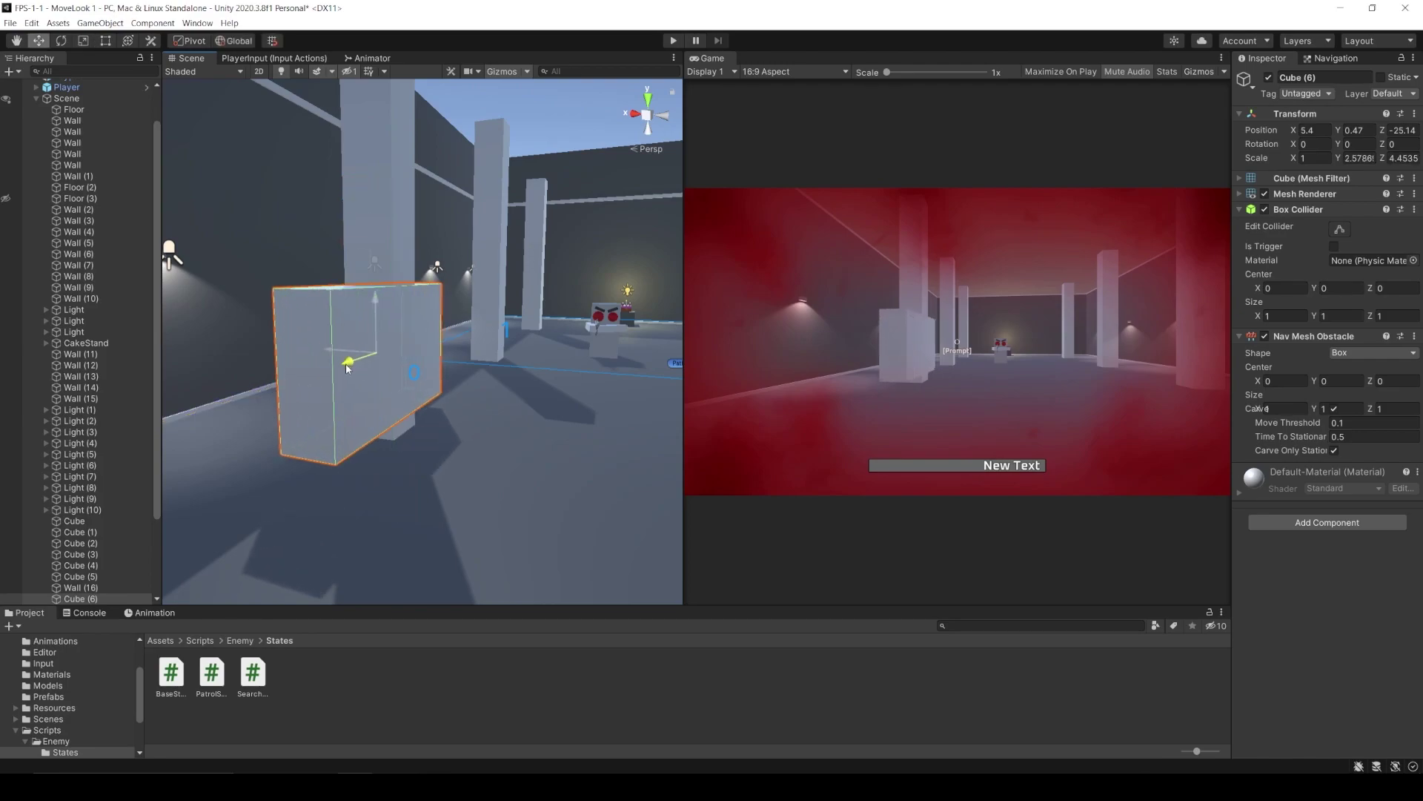
{"action": "left_click_drag", "start_coordinate": [347, 365], "coordinate": [295, 378]}
{"action": "left_click_drag", "start_coordinate": [328, 329], "coordinate": [326, 366]}
Duplicate the low wall, rotate it 90° crosswise, place it beside the first and shorten it
{"action": "key", "text": "ctrl+d"}
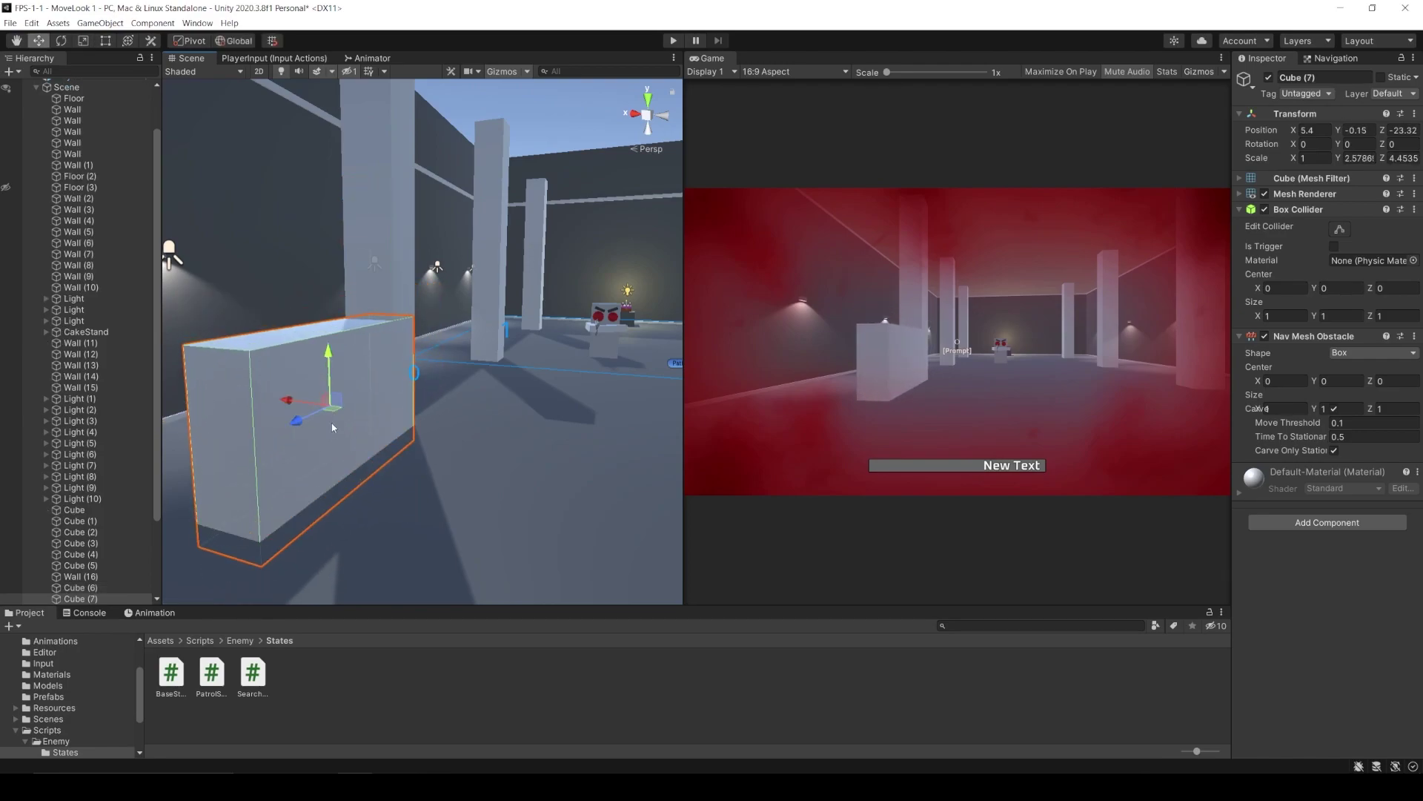
{"action": "key", "text": "e"}
{"action": "key", "text": "w"}
{"action": "mouse_move", "coordinate": [272, 412]}
{"action": "left_mouse_down", "text": "ctrl"}
{"action": "mouse_move", "coordinate": [388, 430]}
{"action": "mouse_move", "coordinate": [418, 456]}
{"action": "mouse_move", "coordinate": [301, 403]}
{"action": "left_mouse_up", "text": "ctrl"}
{"action": "key", "text": "e"}
{"action": "key", "text": "r"}
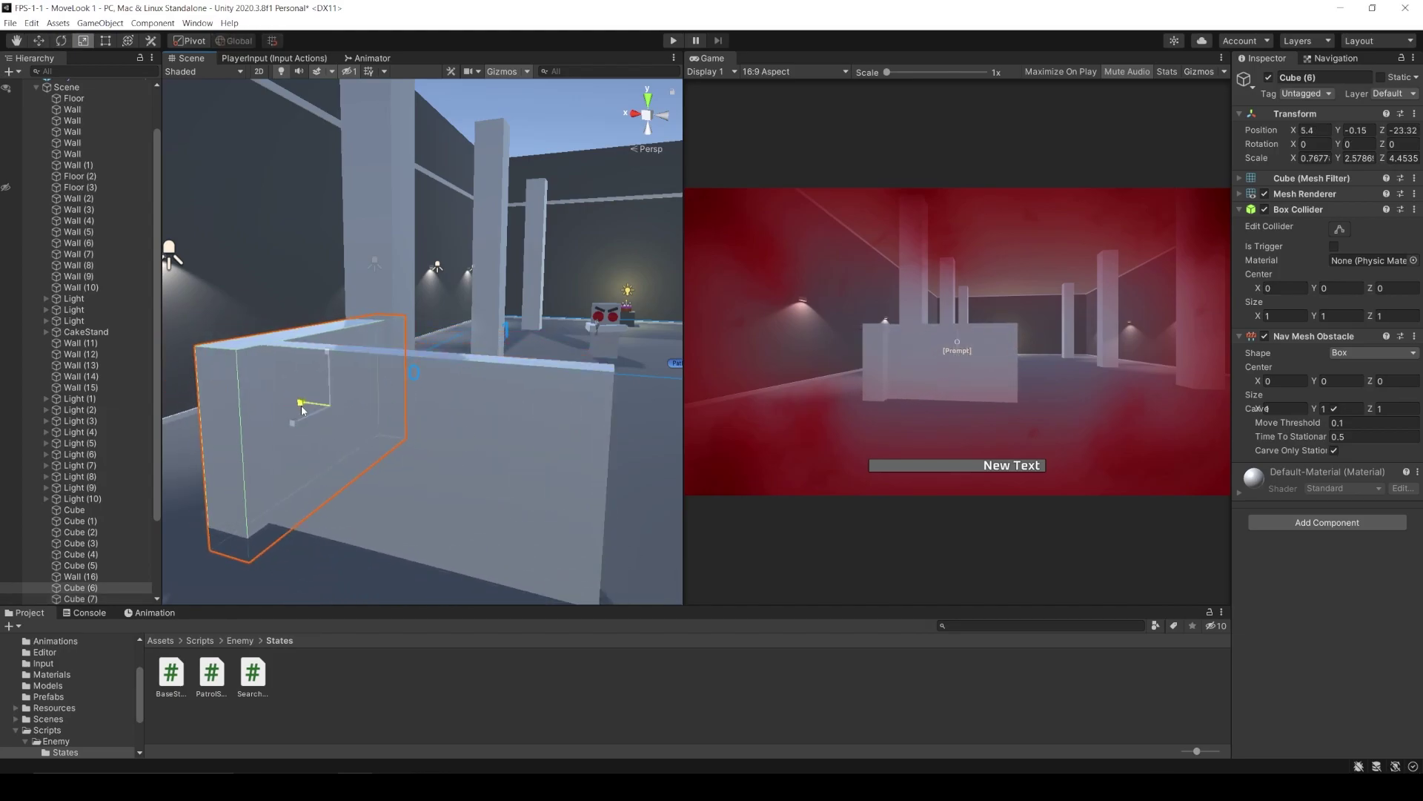
{"action": "key", "text": "w"}
{"action": "left_click_drag", "start_coordinate": [371, 484], "coordinate": [456, 455]}
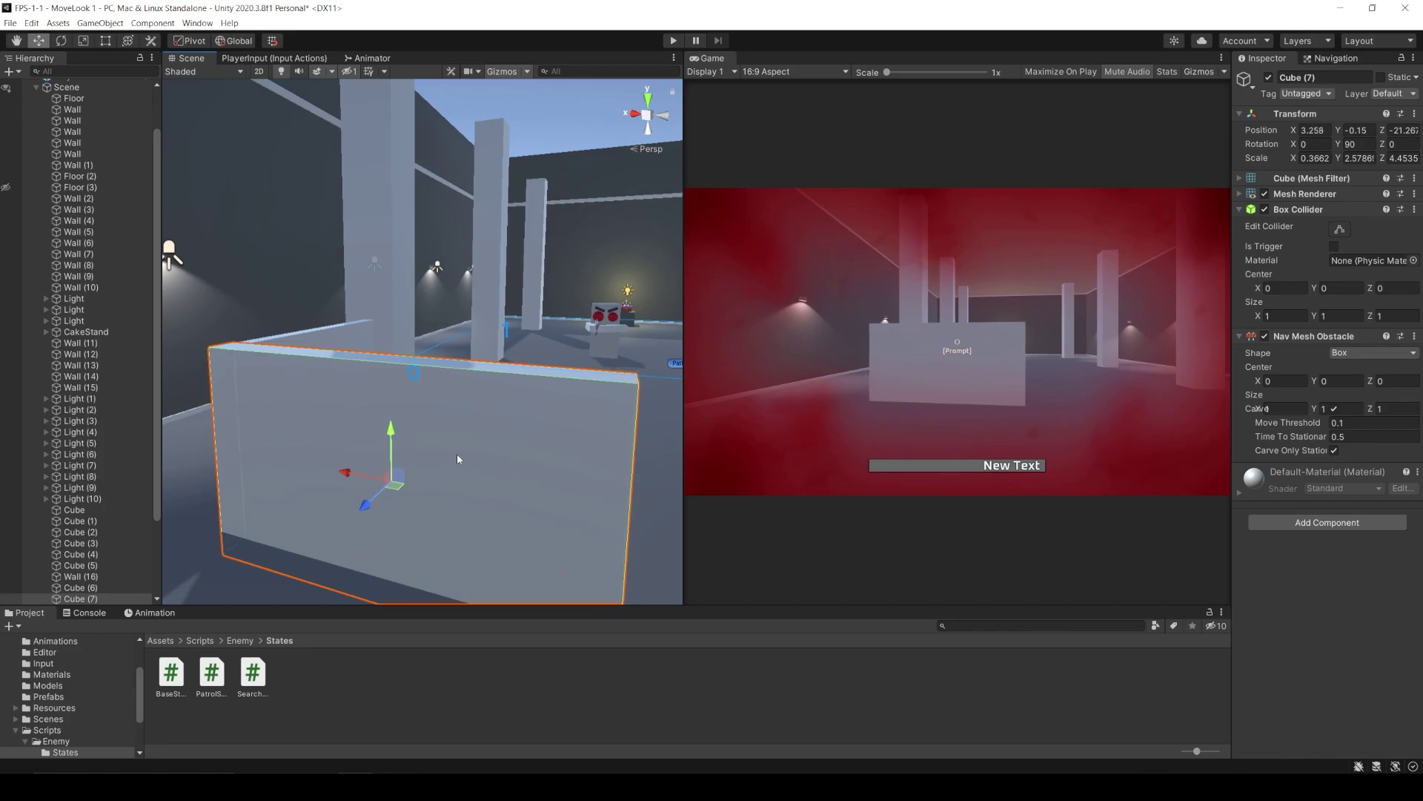
{"action": "key", "text": "e"}
{"action": "key", "text": "r"}
{"action": "mouse_move", "coordinate": [337, 478]}
{"action": "left_mouse_down"}
{"action": "mouse_move", "coordinate": [318, 471]}
{"action": "mouse_move", "coordinate": [428, 604]}
{"action": "left_mouse_up"}
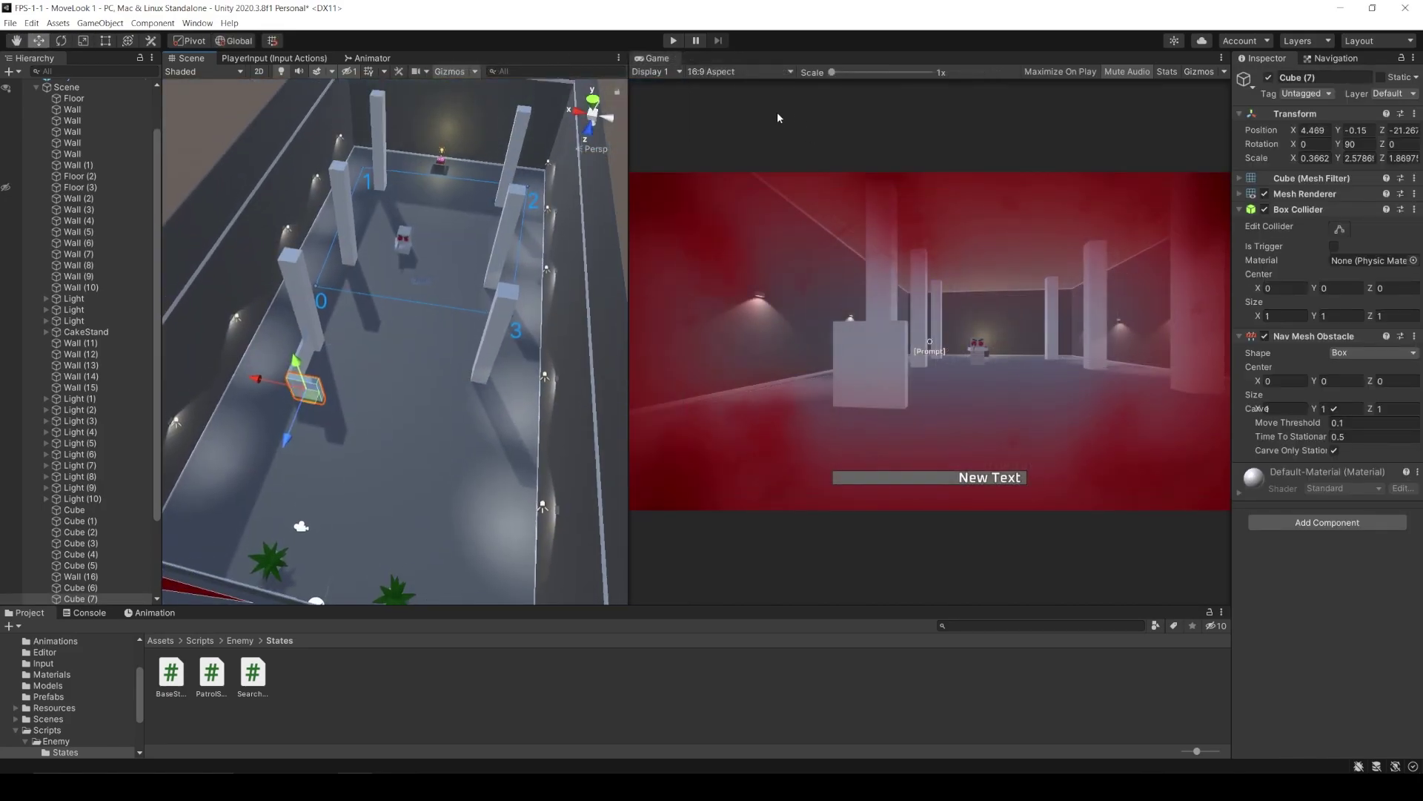
Enter Play mode and walk the player with WASD around the barrier walls and the enemy
{"action": "left_click", "coordinate": [673, 41]}
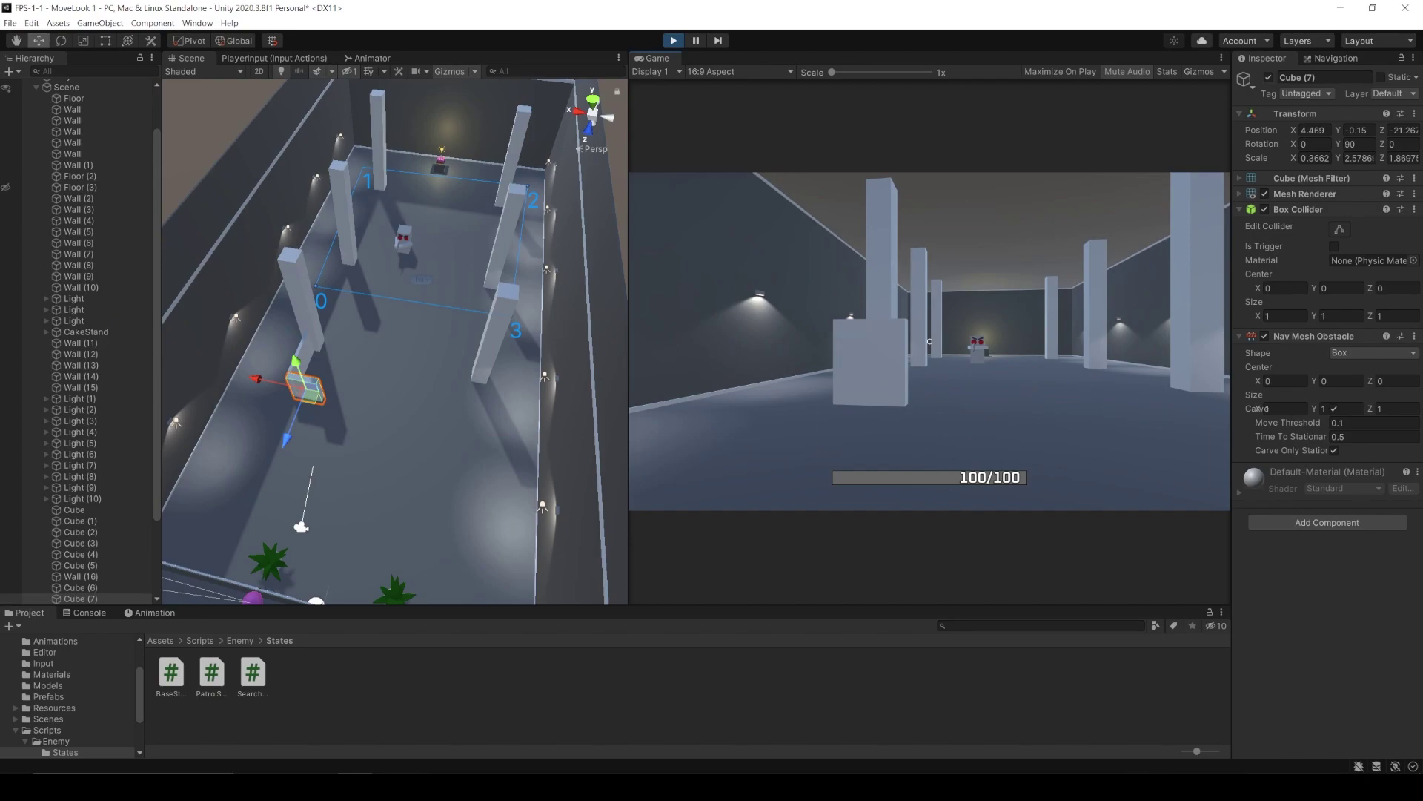
{"action": "key", "text": "w"}
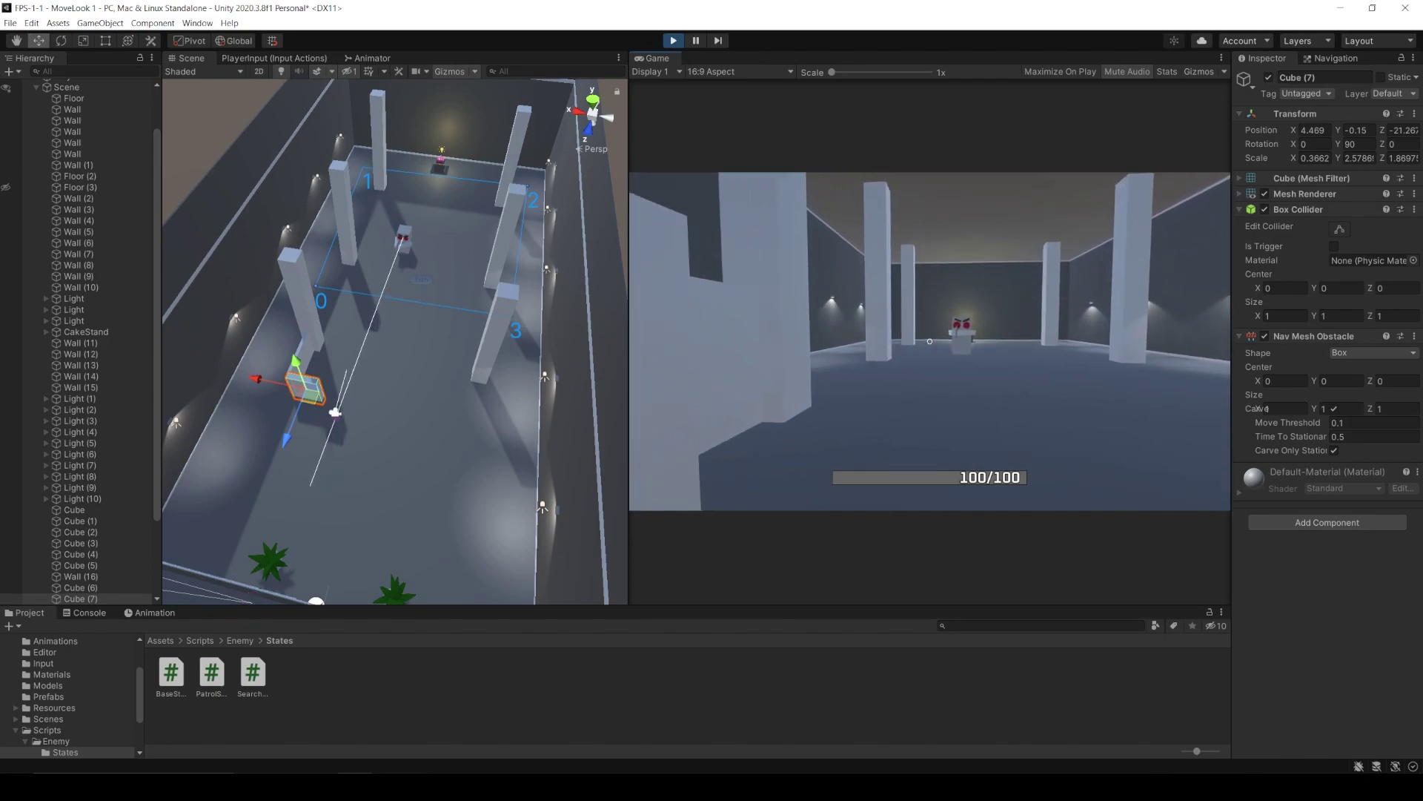
{"action": "key", "text": "s"}
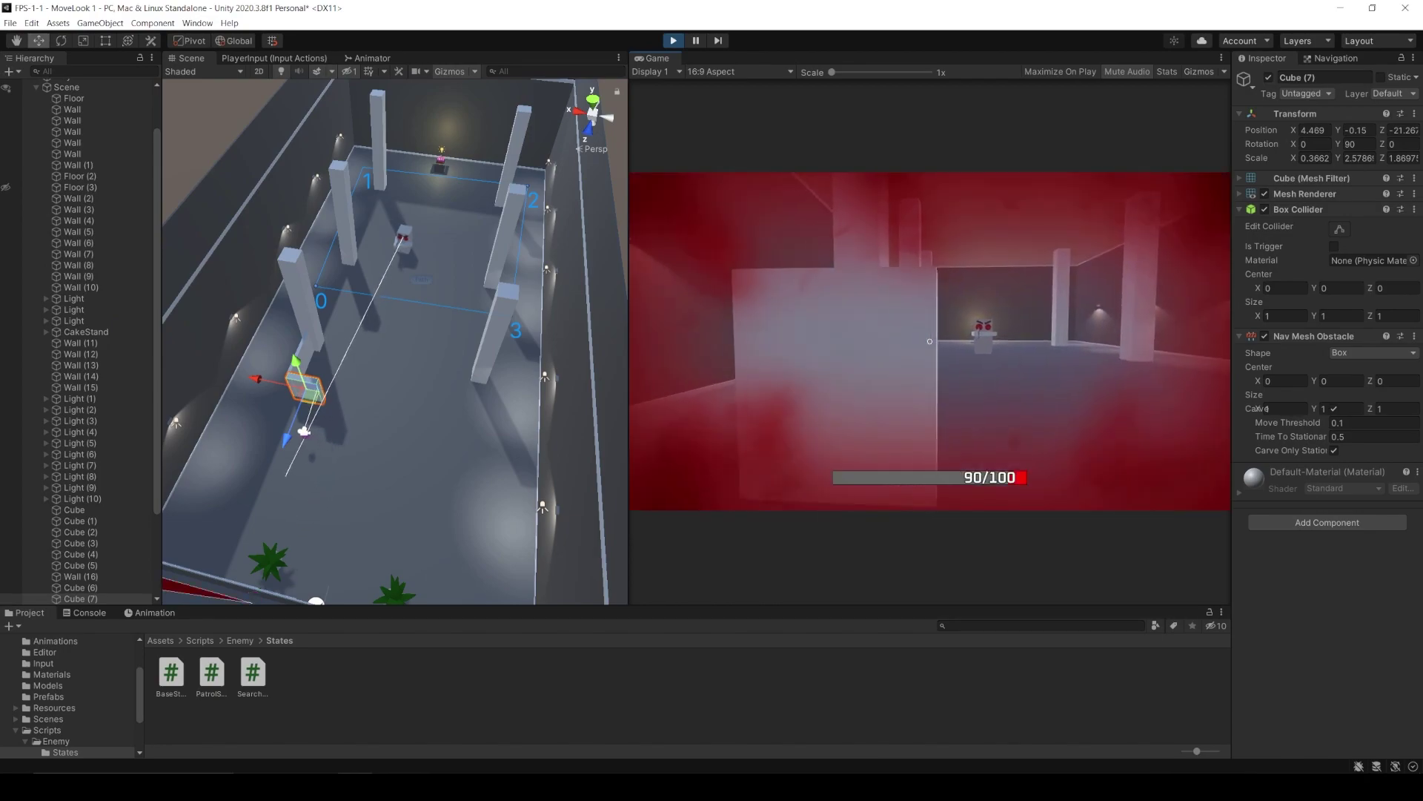
{"action": "key", "text": "a"}
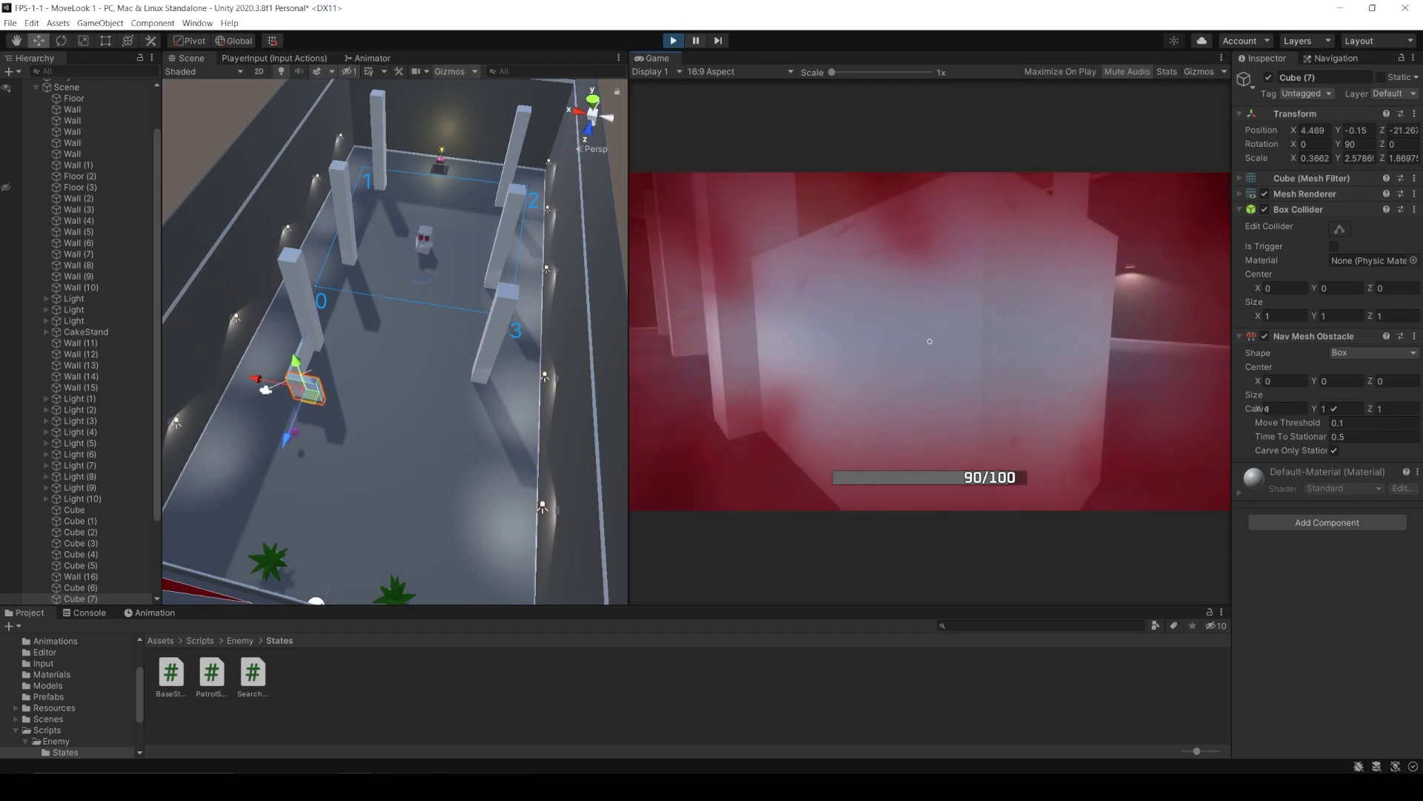
{"action": "key", "text": "w"}
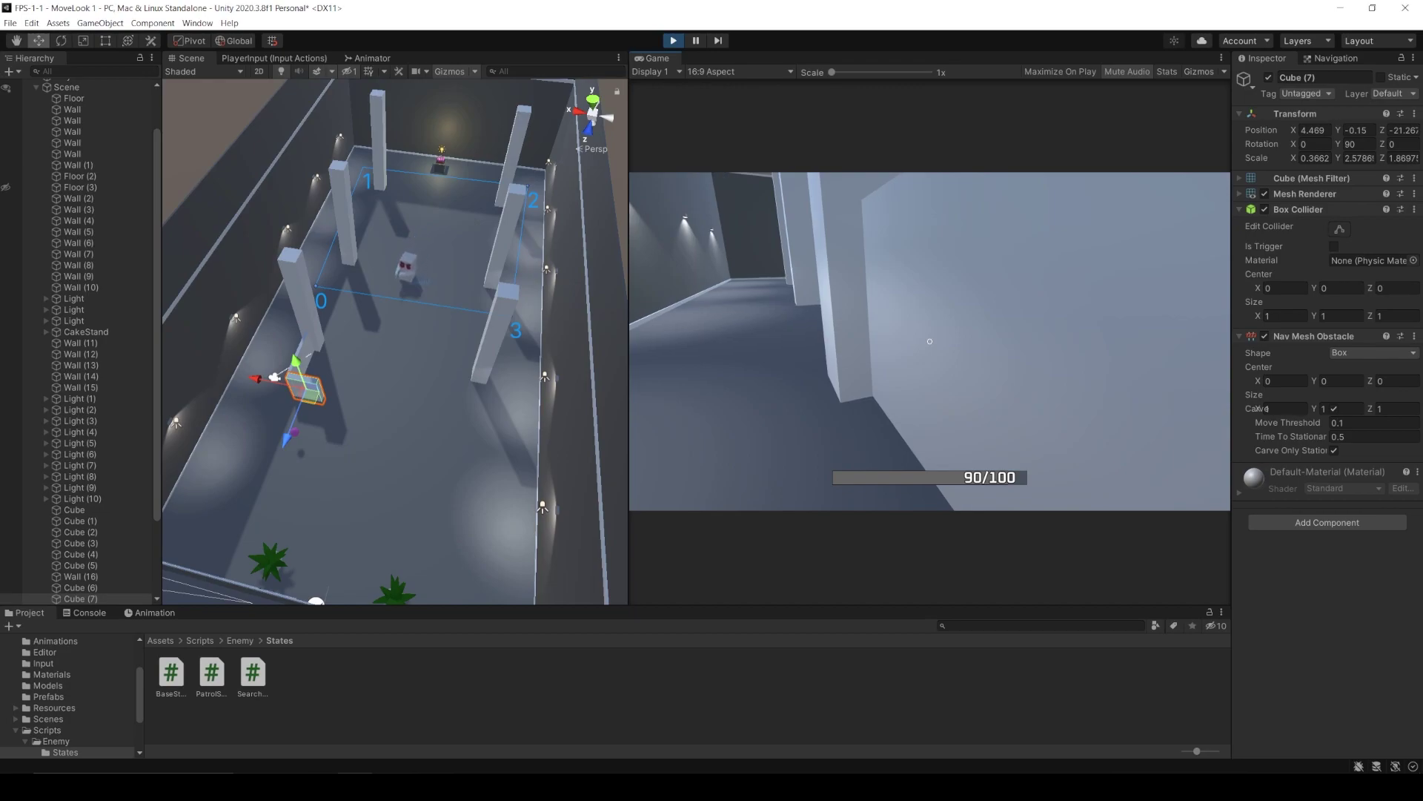
{"action": "key", "text": "w"}
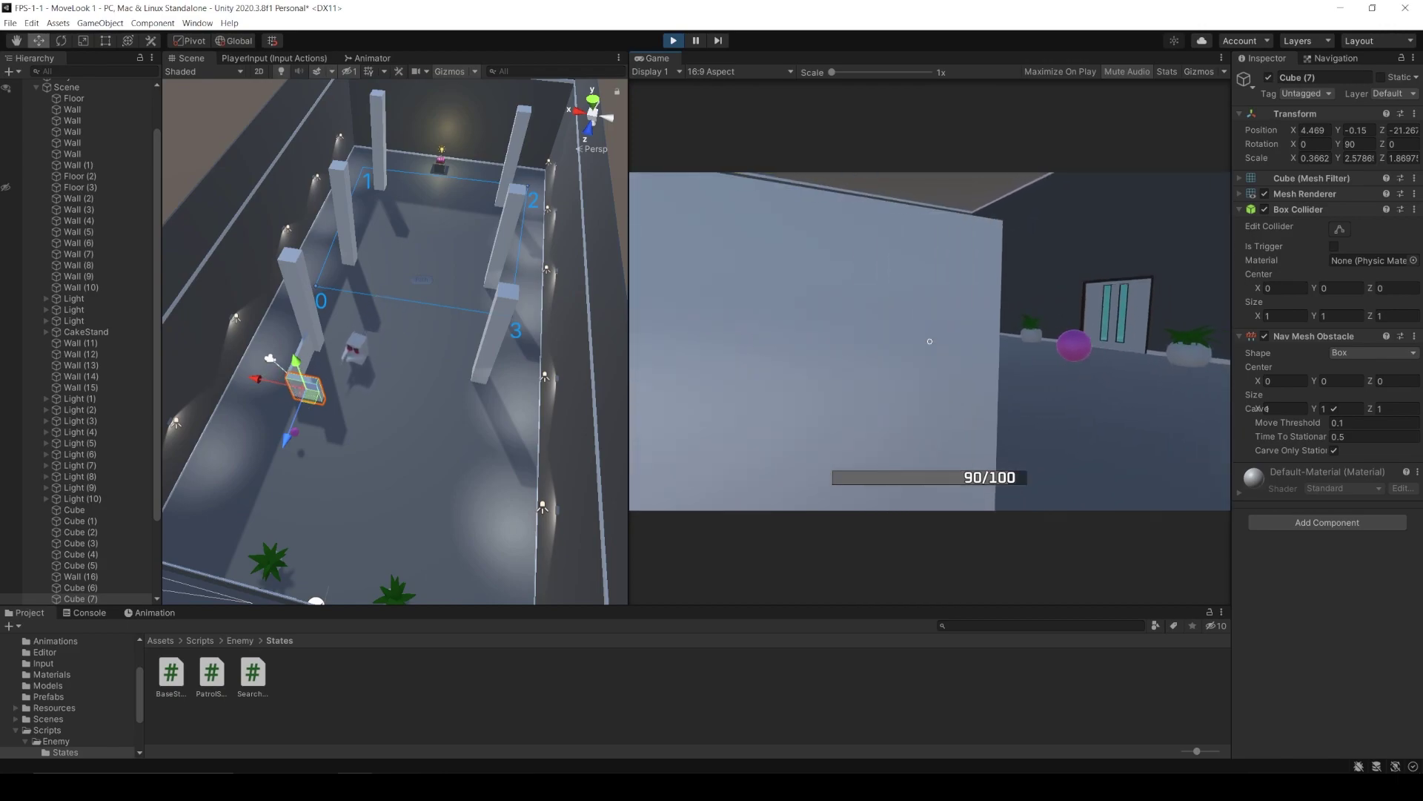
{"action": "key", "text": "s"}
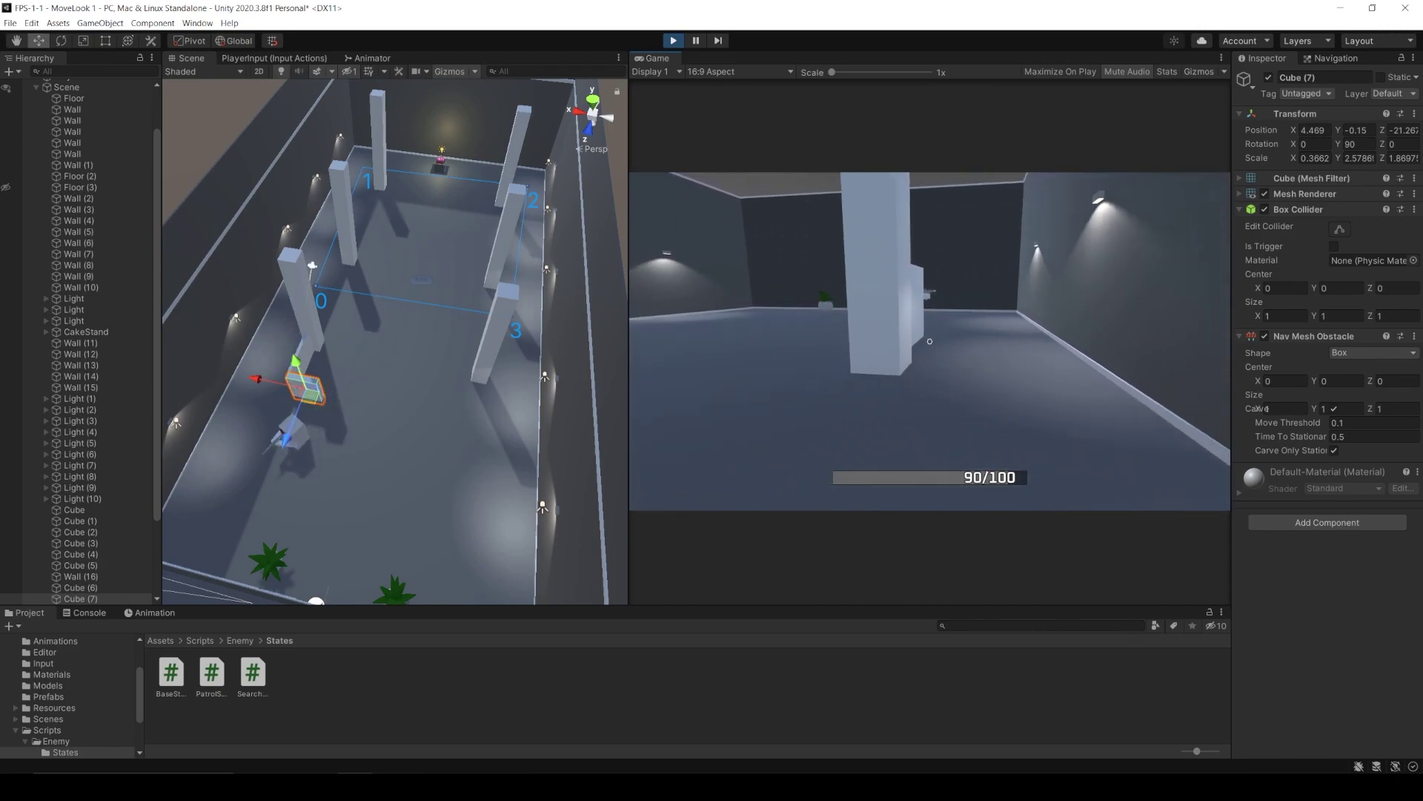